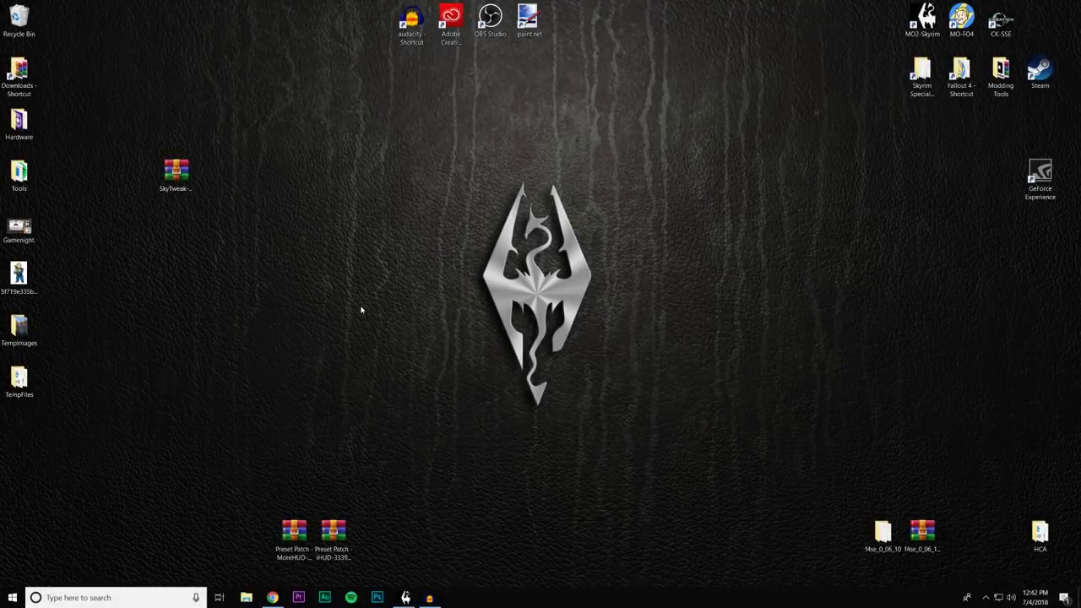
# Step: Restore the Chrome window showing the Nexus SkyTweak 7.14 mod page
pyautogui.click(272, 597)
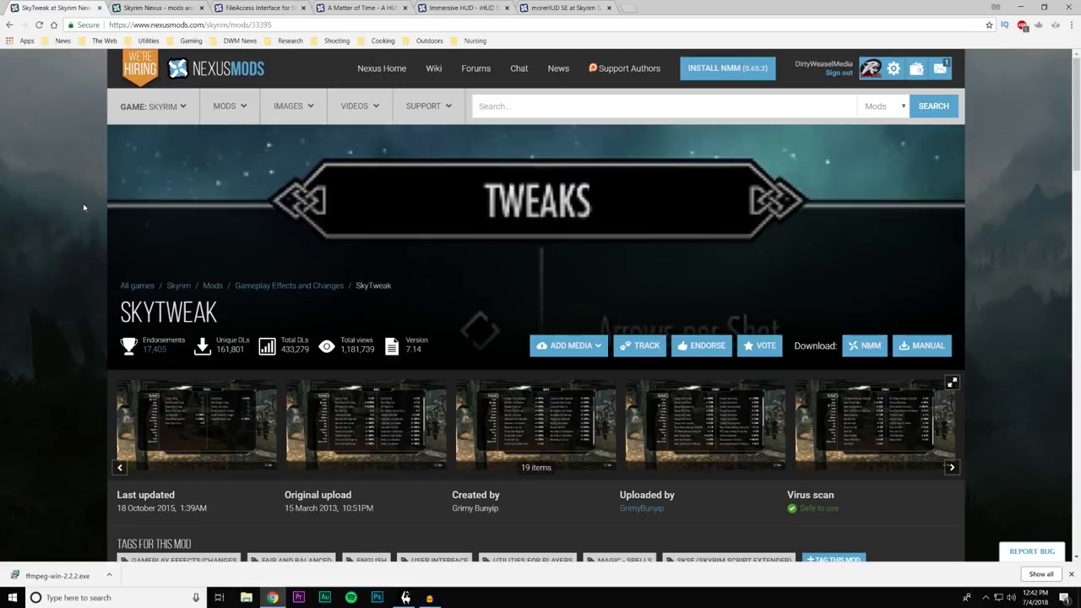
pyautogui.scroll(-2, 83, 207)
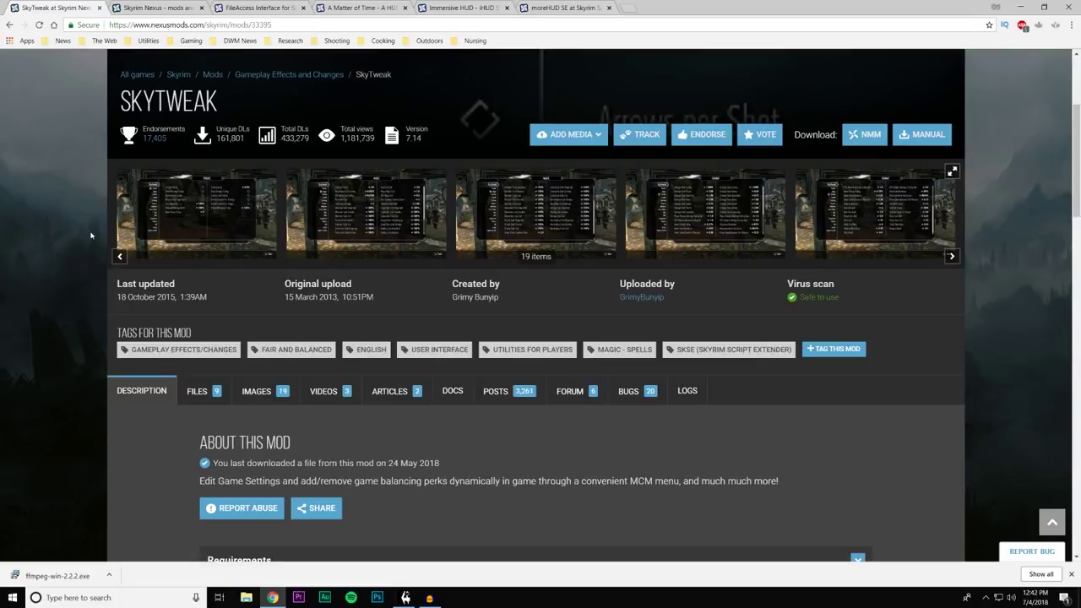
pyautogui.scroll(-6, 93, 240)
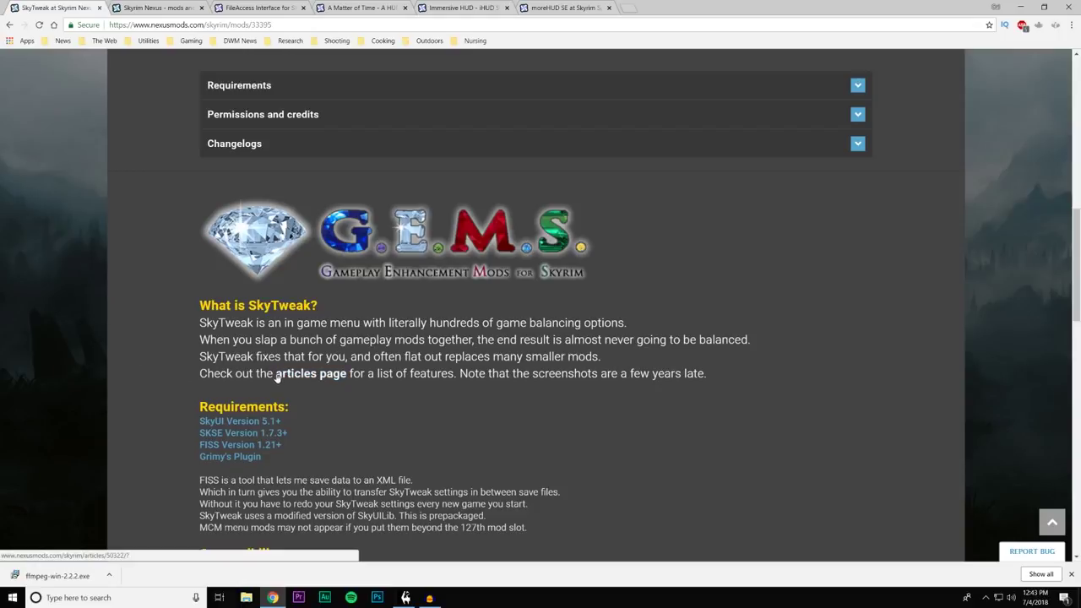
pyautogui.moveTo(274, 373); pyautogui.dragTo(349, 373)
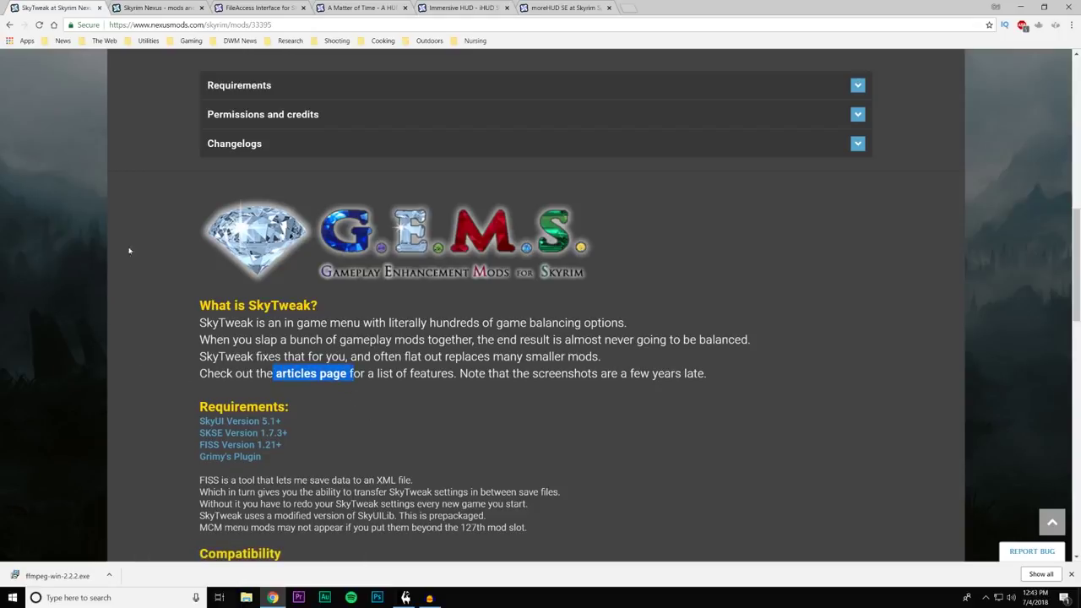
pyautogui.click(156, 7)
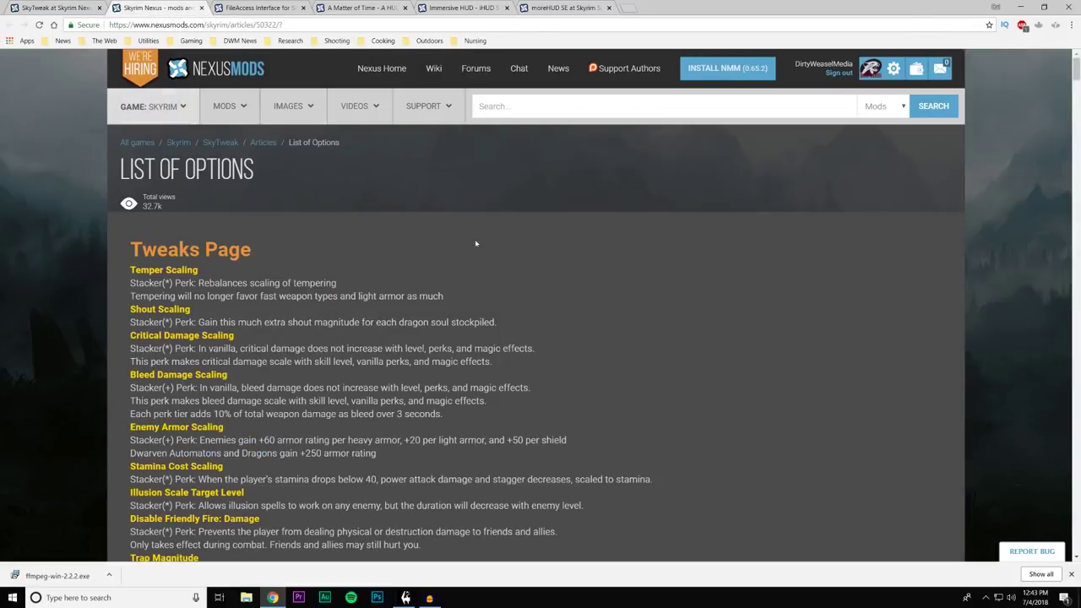
pyautogui.scroll(-7, 527, 239)
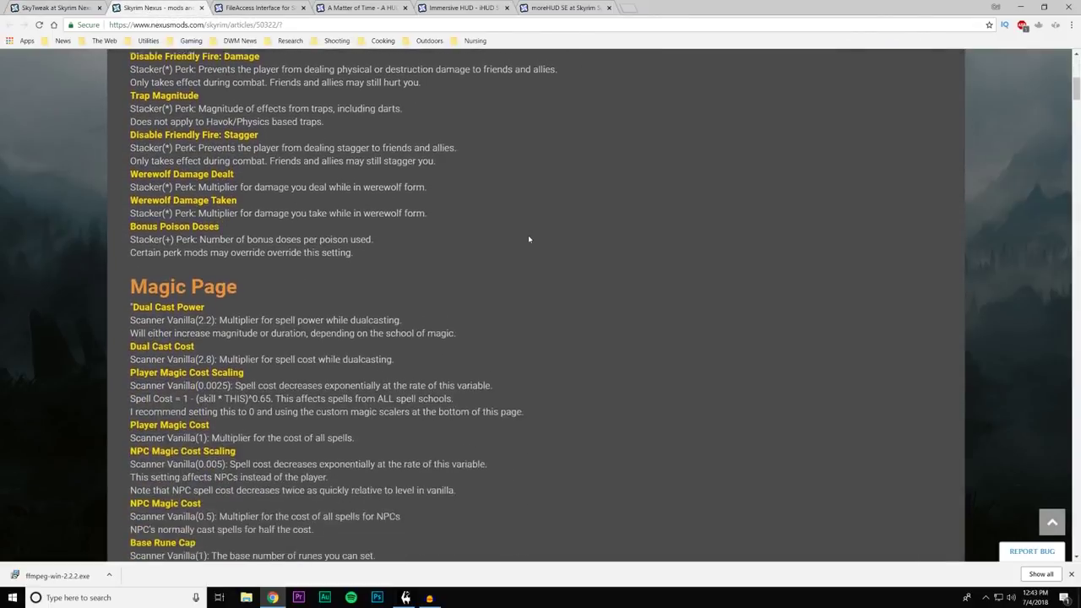
pyautogui.moveTo(1076, 95); pyautogui.dragTo(1075, 67)
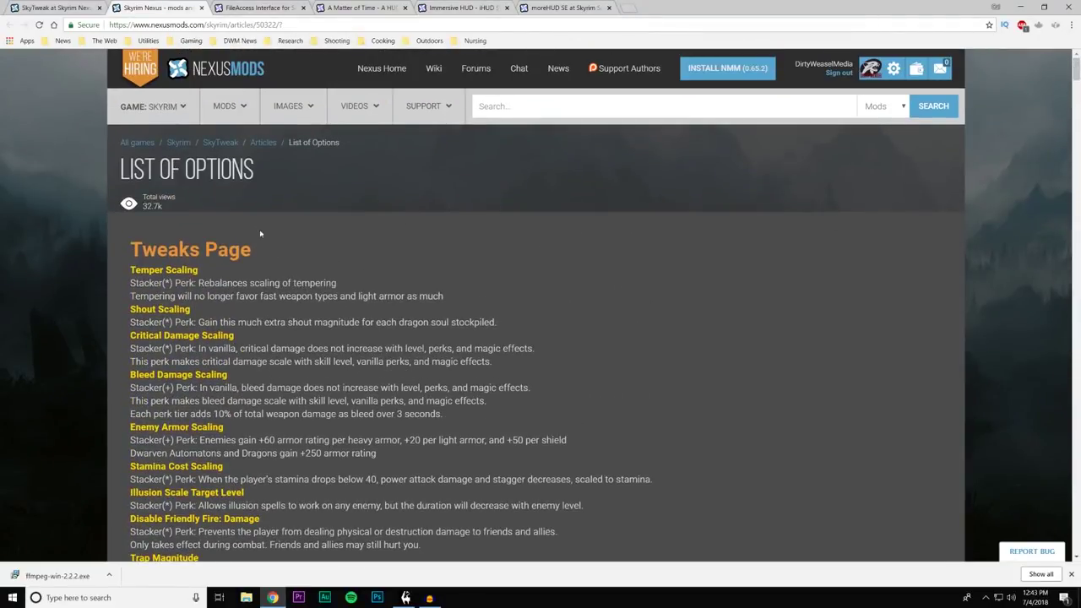
pyautogui.click(68, 7)
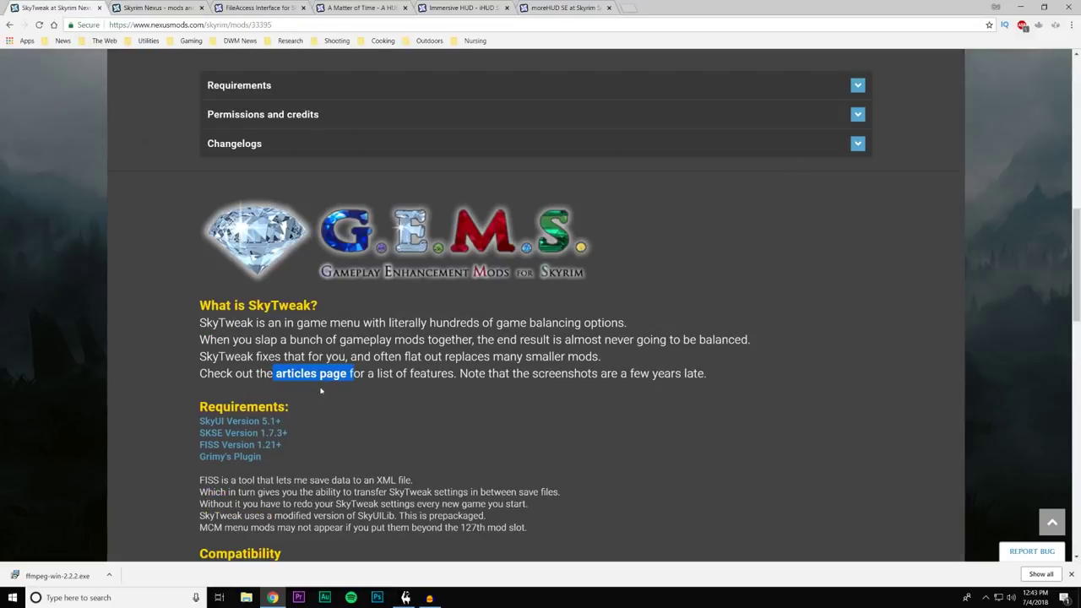
pyautogui.scroll(3, 54, 405)
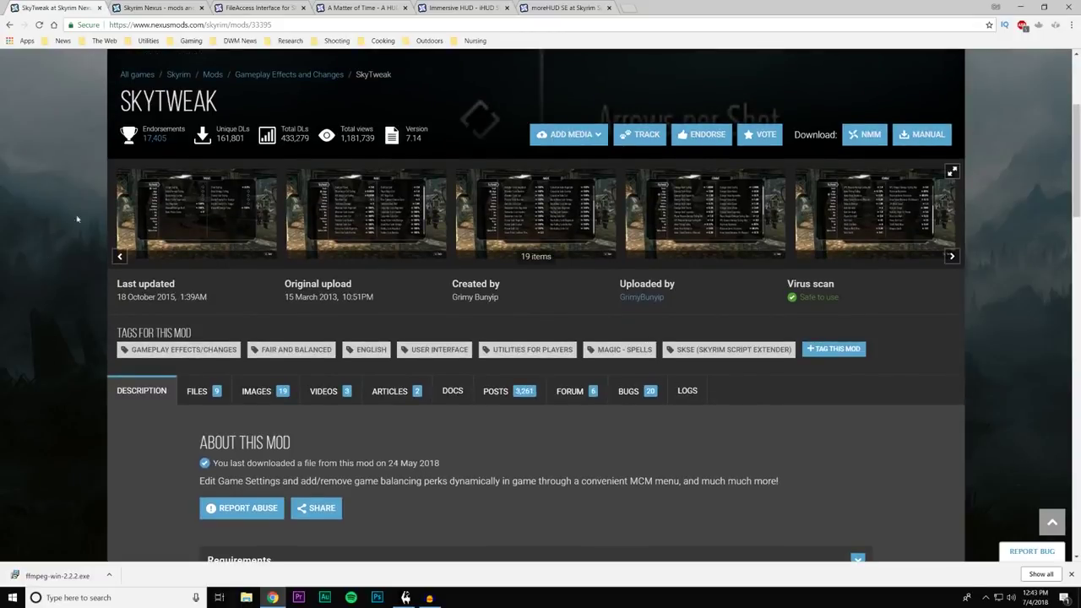
pyautogui.scroll(2, 63, 227)
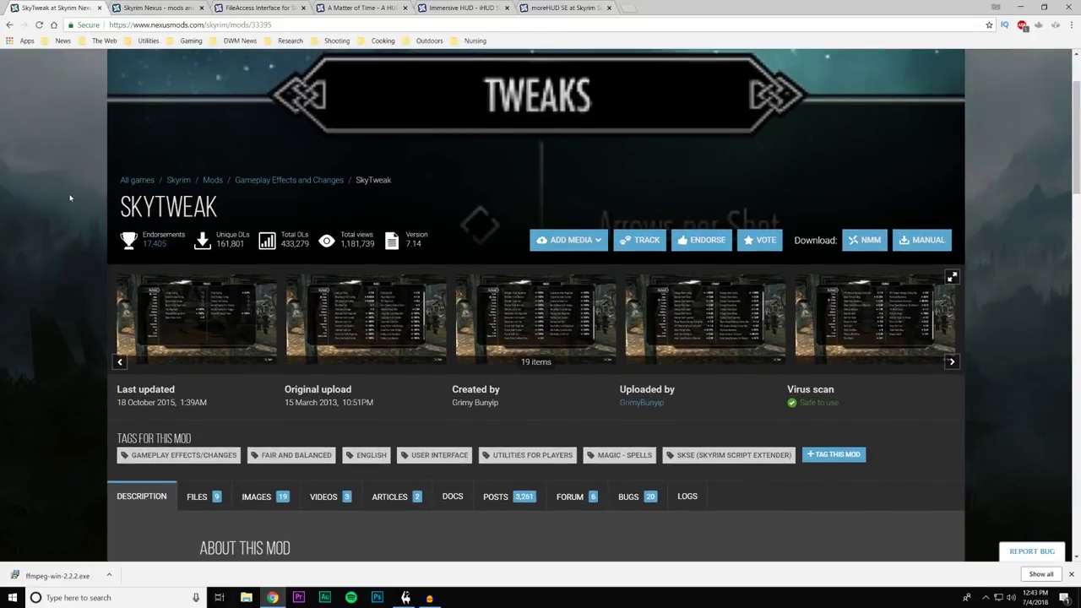
pyautogui.scroll(-5, 70, 197)
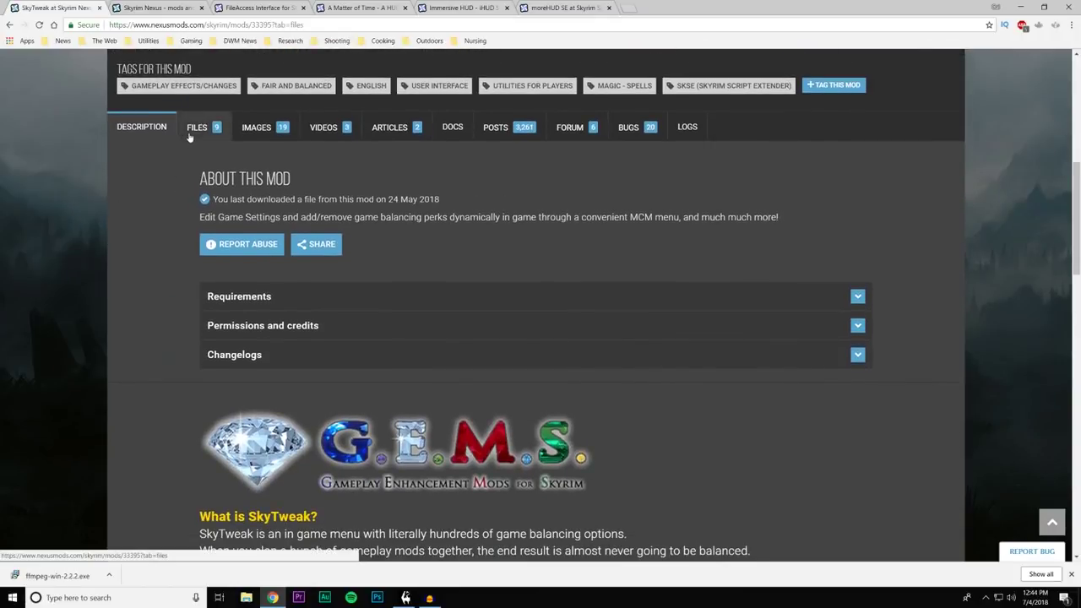
# Step: Review SkyTweak's Main and Optional files, then minimize Chrome and select the SkyTweak archive
pyautogui.click(190, 132)
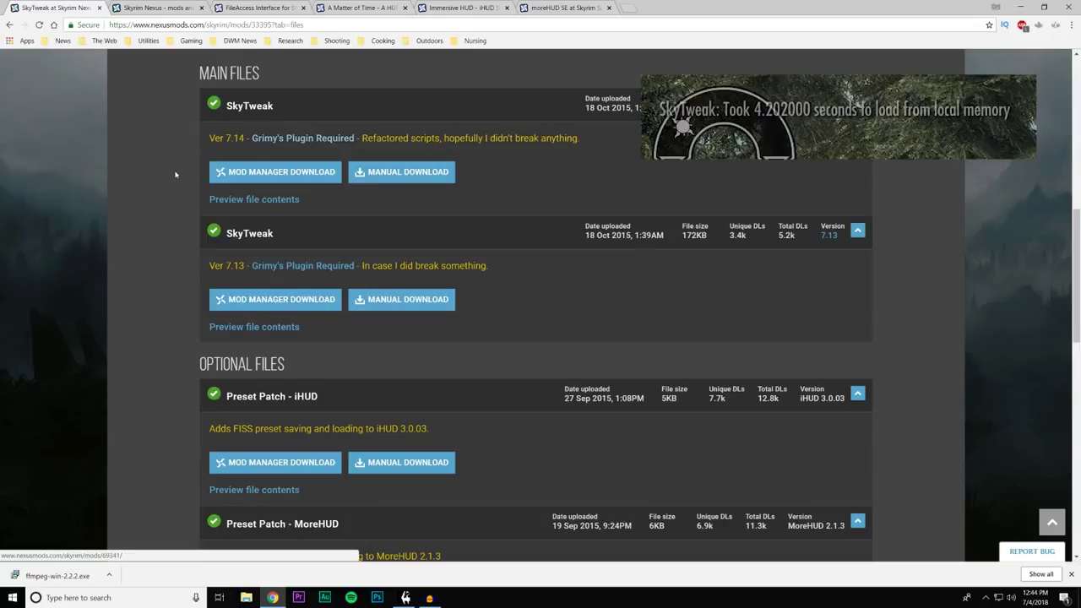
pyautogui.scroll(-3, 168, 181)
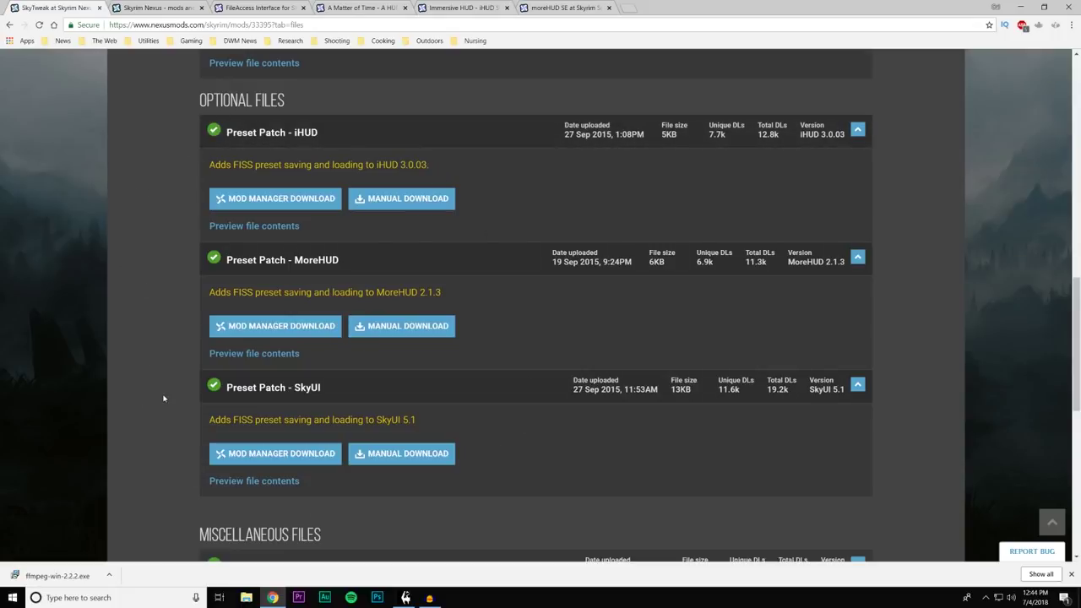
pyautogui.scroll(4, 164, 398)
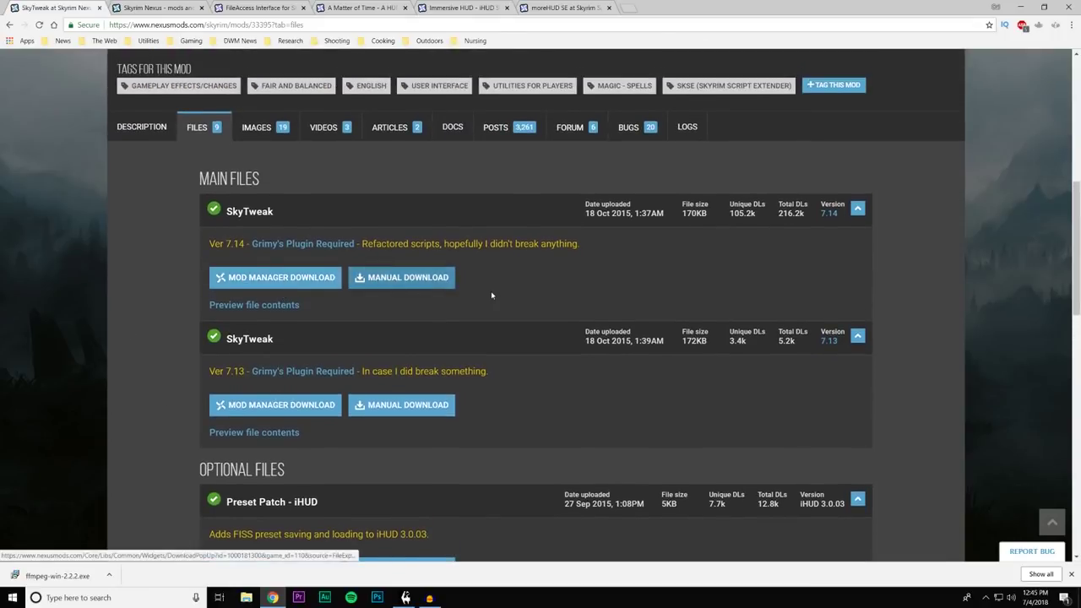
pyautogui.click(1020, 6)
pyautogui.click(176, 173)
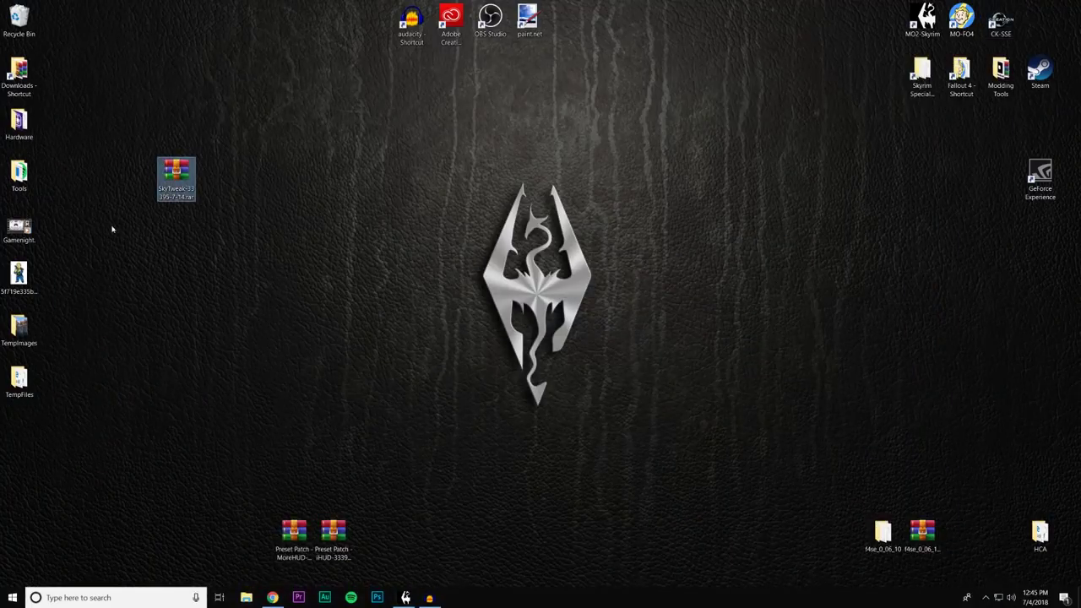
# Step: Extract the SkyTweak rar to SkyTweak-33395-7-14 and select SkyTweak.bsa inside it
pyautogui.rightClick(175, 177)
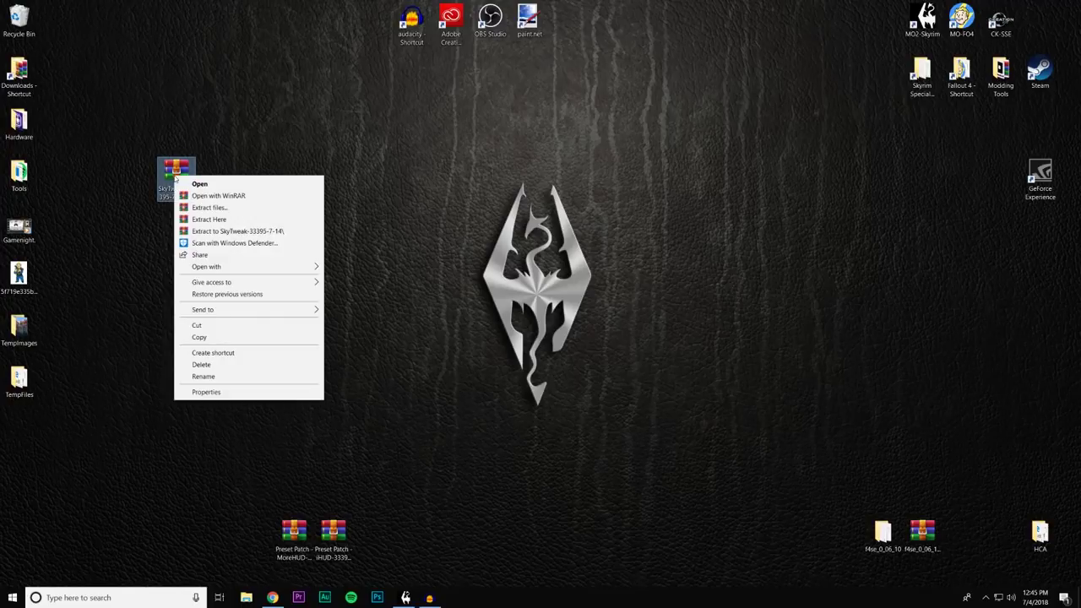
pyautogui.click(272, 231)
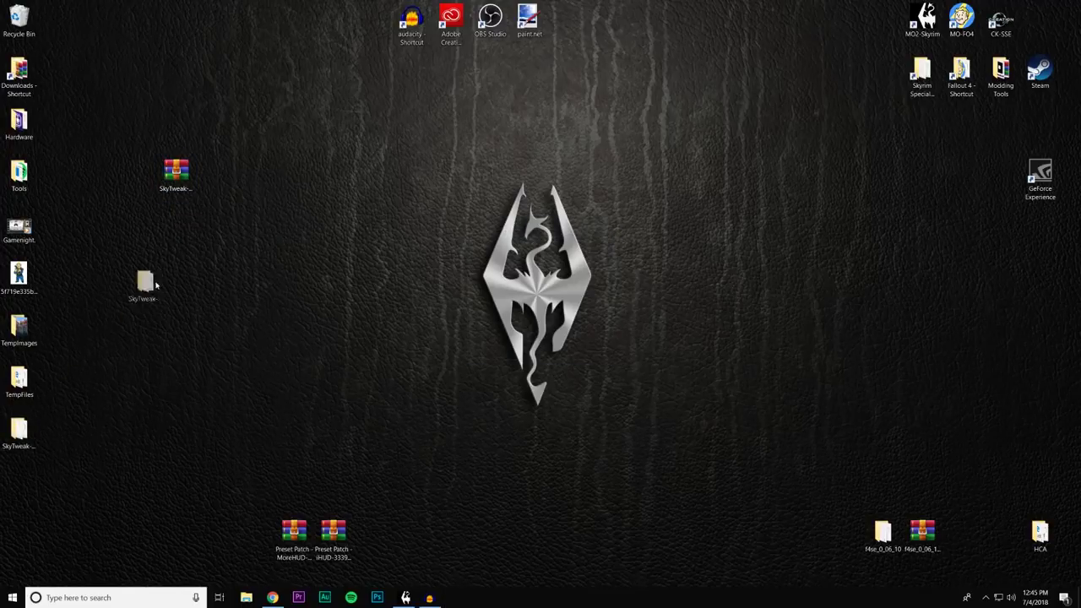
pyautogui.doubleClick(216, 182)
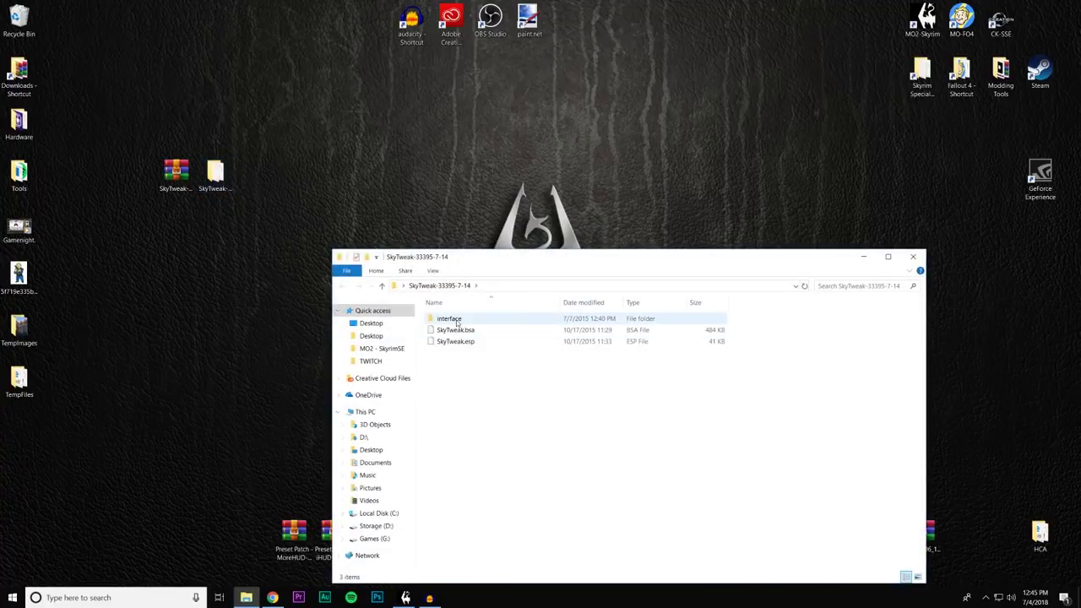
pyautogui.click(449, 318)
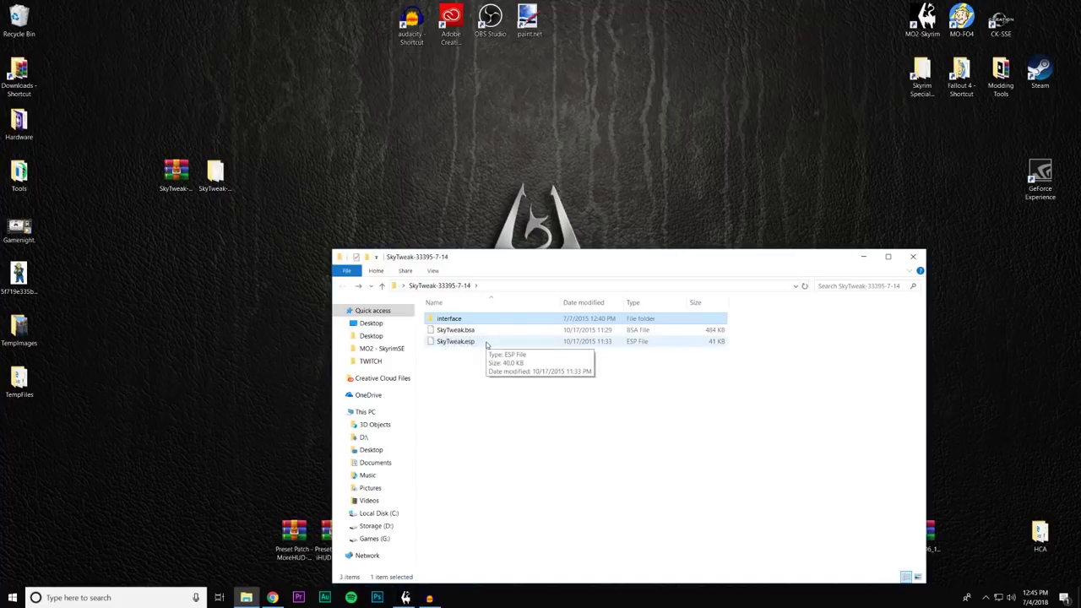
pyautogui.click(482, 330)
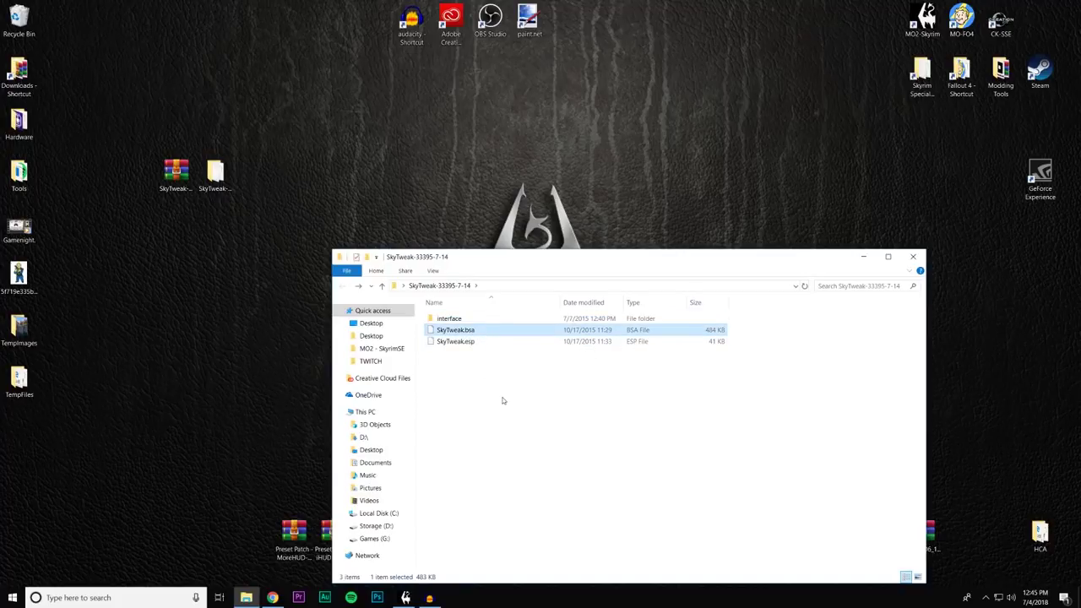
# Step: Launch bae.exe from the Modding Tools BAE v0.10 folder
pyautogui.moveTo(818, 272); pyautogui.dragTo(486, 194)
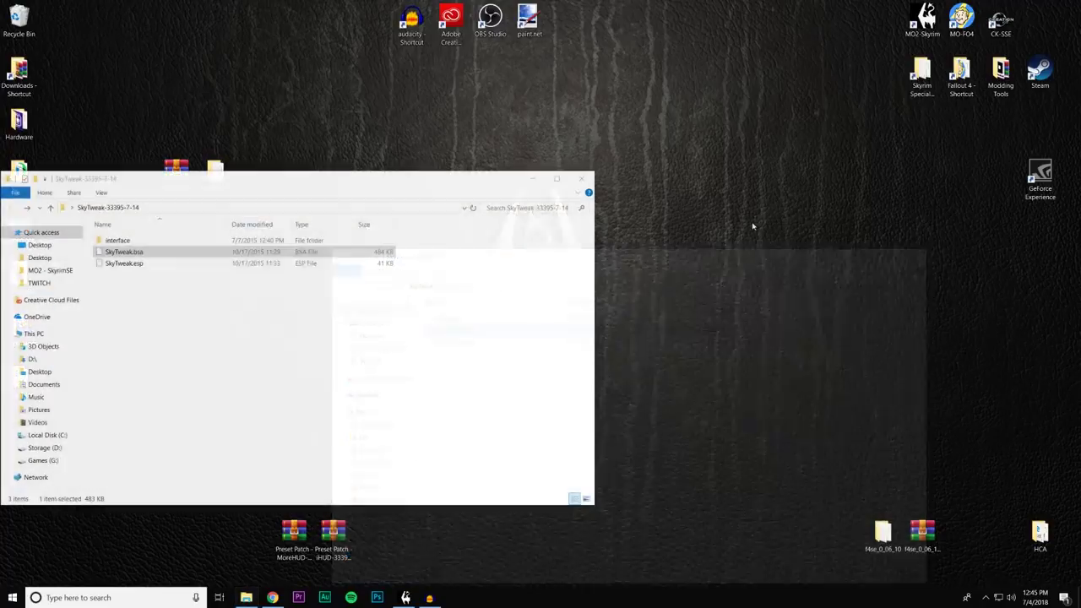
pyautogui.doubleClick(1001, 76)
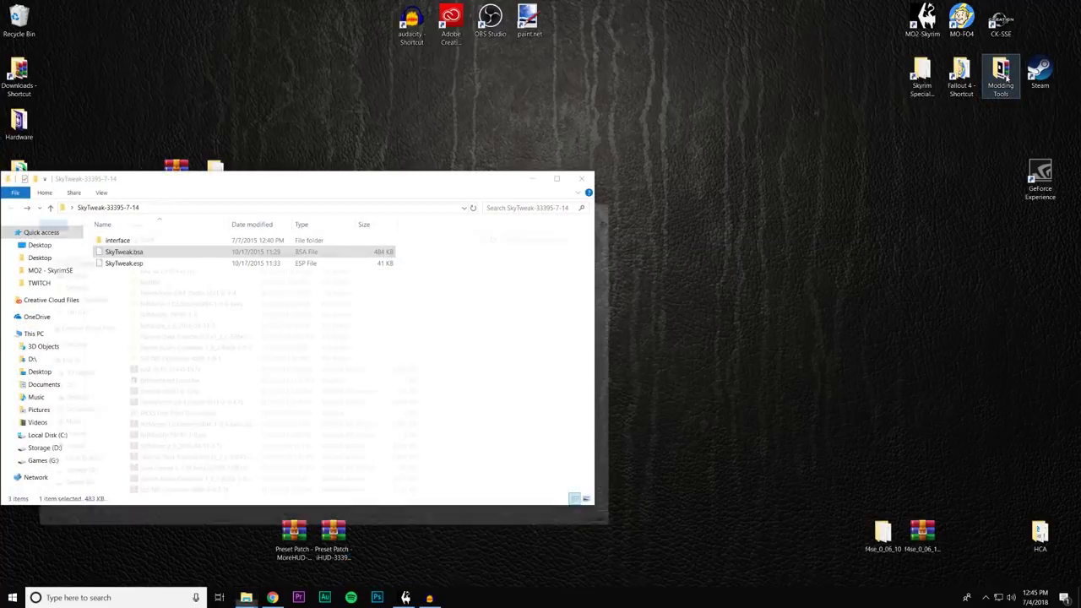
pyautogui.moveTo(362, 208); pyautogui.dragTo(771, 150)
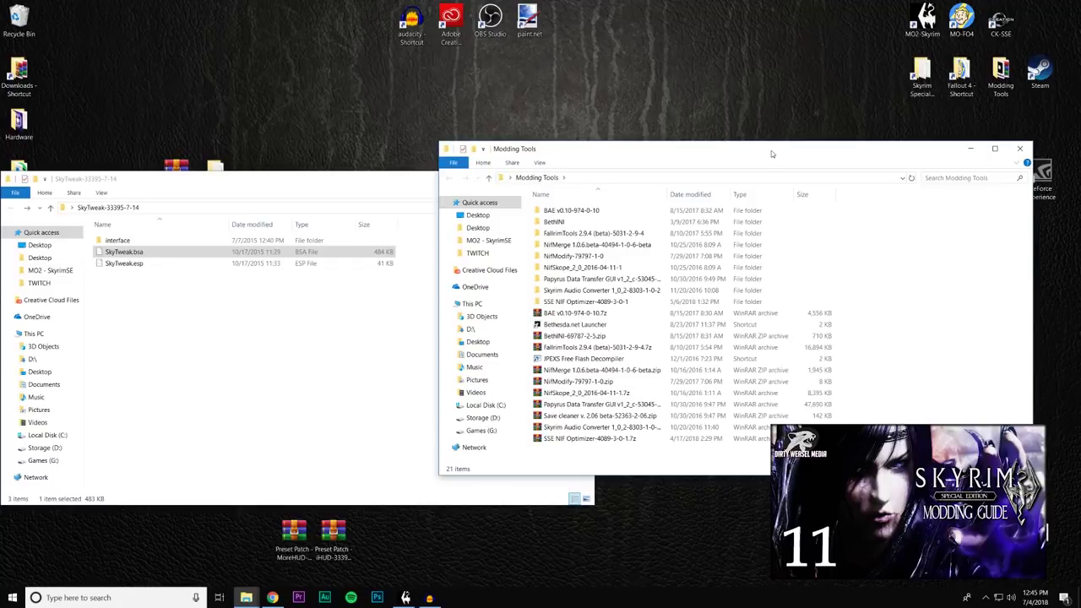
pyautogui.doubleClick(591, 210)
pyautogui.doubleClick(601, 222)
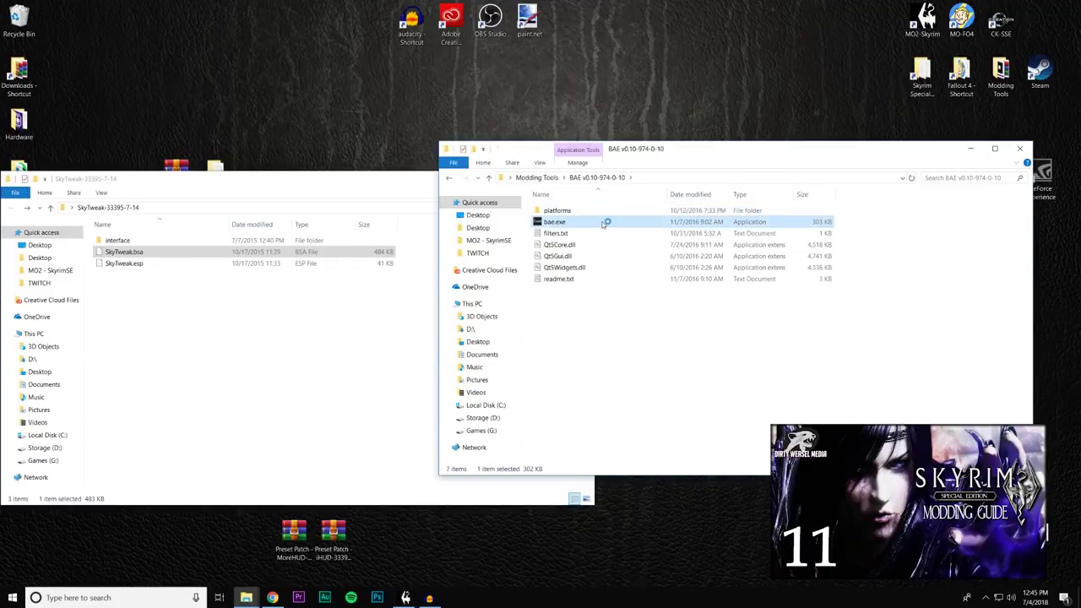
# Step: Load SkyTweak.bsa into B.A.E. and inspect its scripts contents
pyautogui.moveTo(534, 167); pyautogui.dragTo(750, 206)
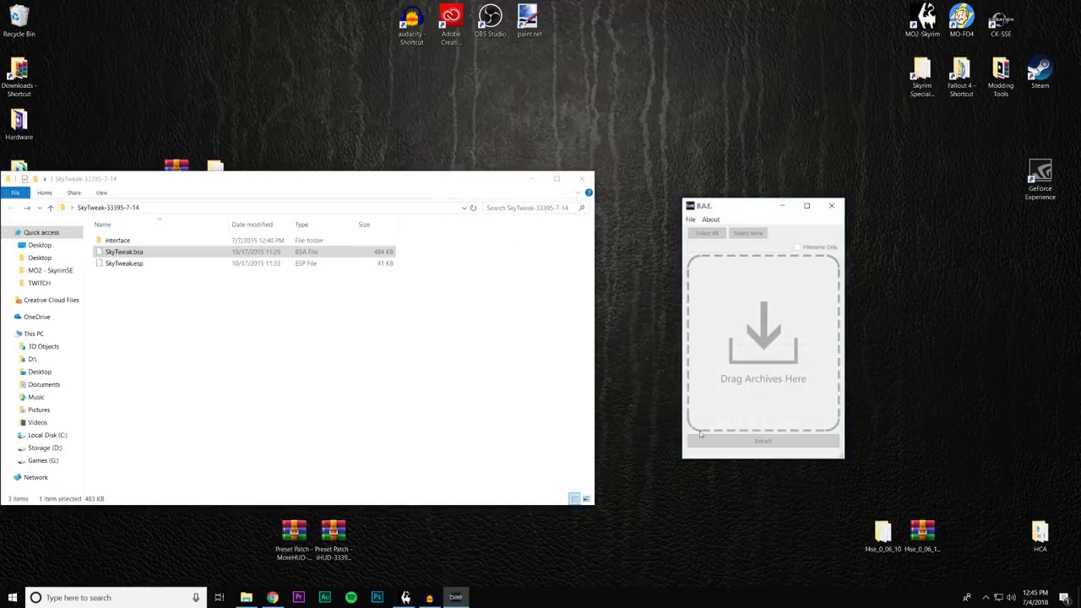
pyautogui.click(124, 252)
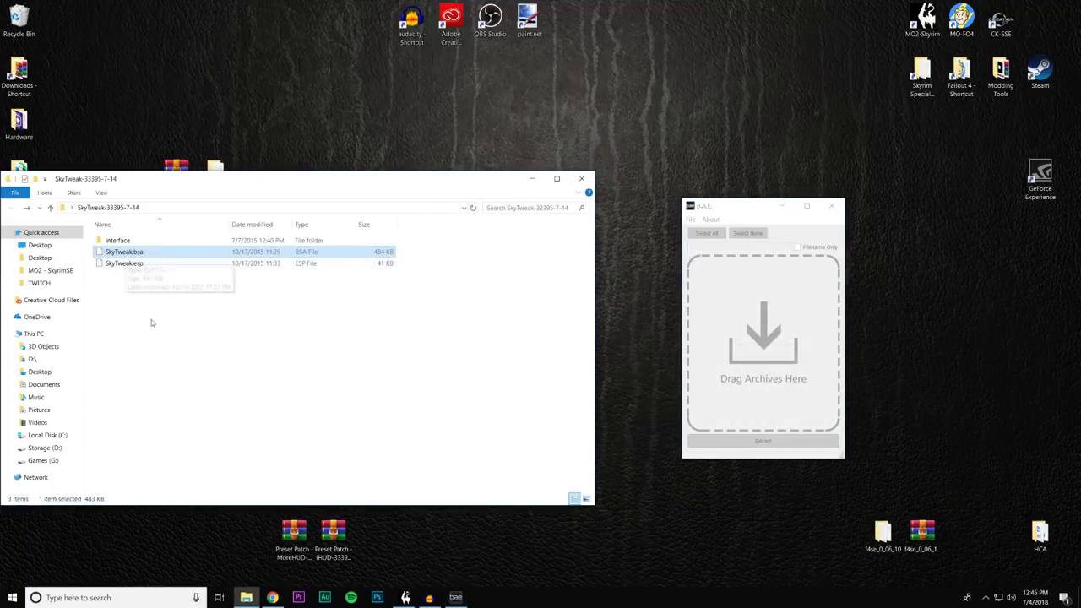
pyautogui.moveTo(134, 254); pyautogui.dragTo(722, 363)
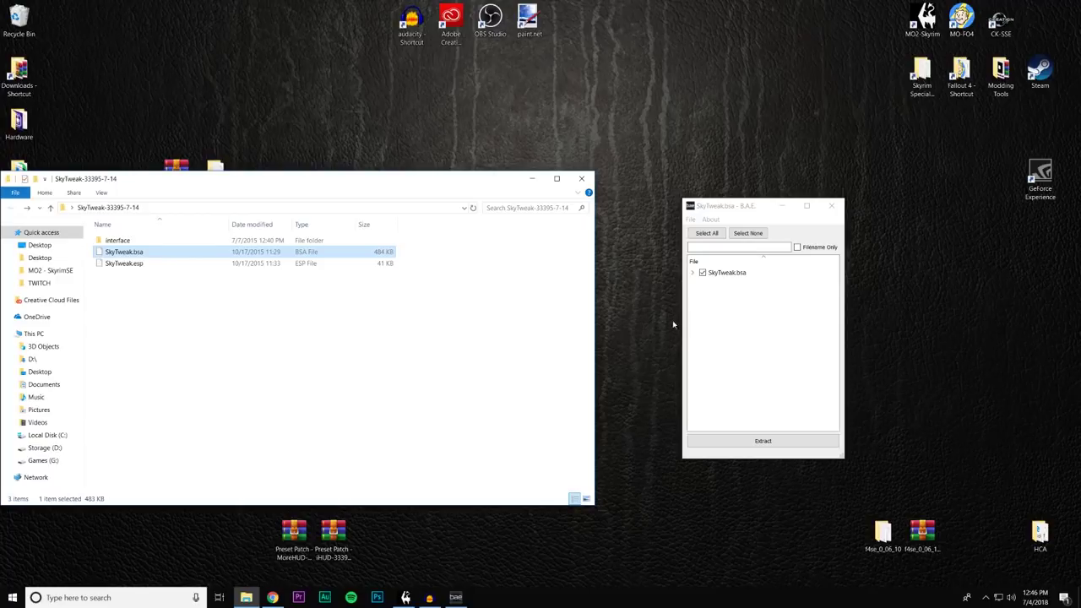
pyautogui.click(692, 275)
pyautogui.click(702, 283)
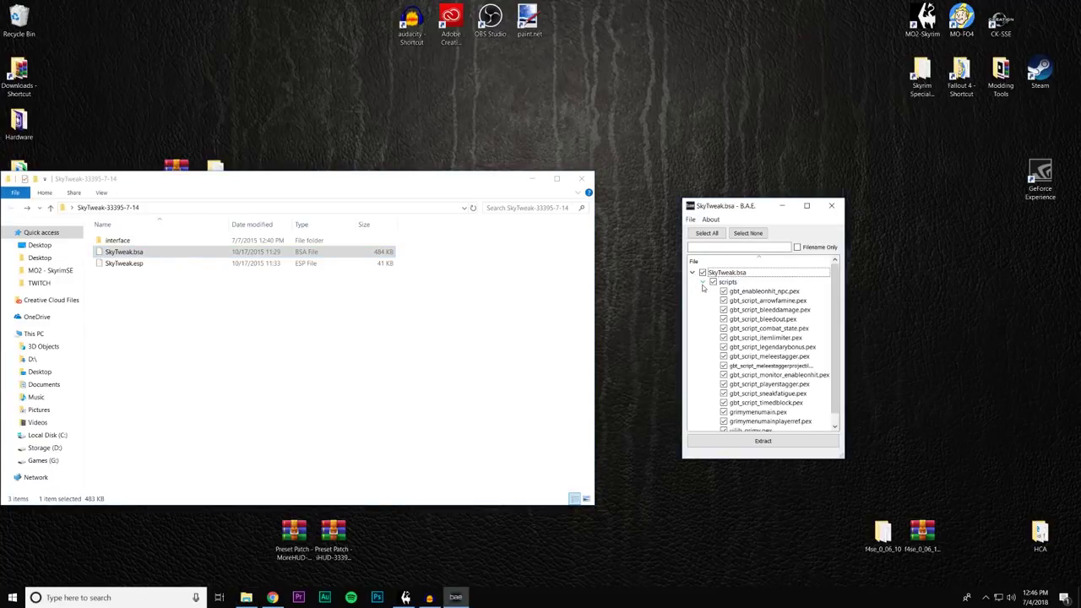
pyautogui.scroll(-1, 836, 287)
pyautogui.scroll(1, 837, 288)
pyautogui.click(703, 282)
pyautogui.click(693, 273)
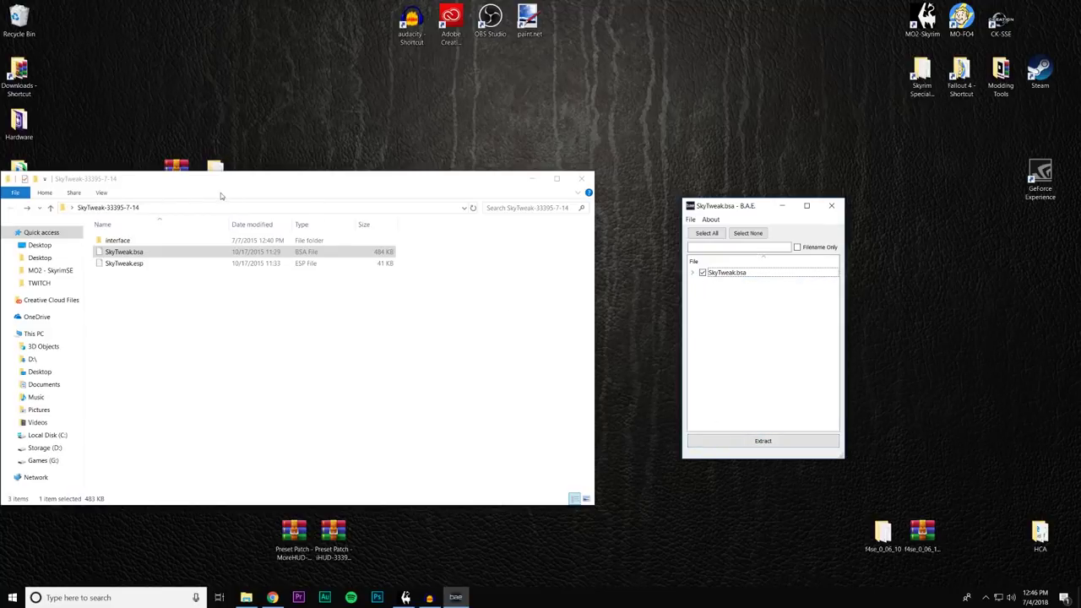
# Step: Extract SkyTweak.bsa into the SkyTweak-33395-7-14 folder, creating a scripts folder
pyautogui.moveTo(270, 187); pyautogui.dragTo(311, 166)
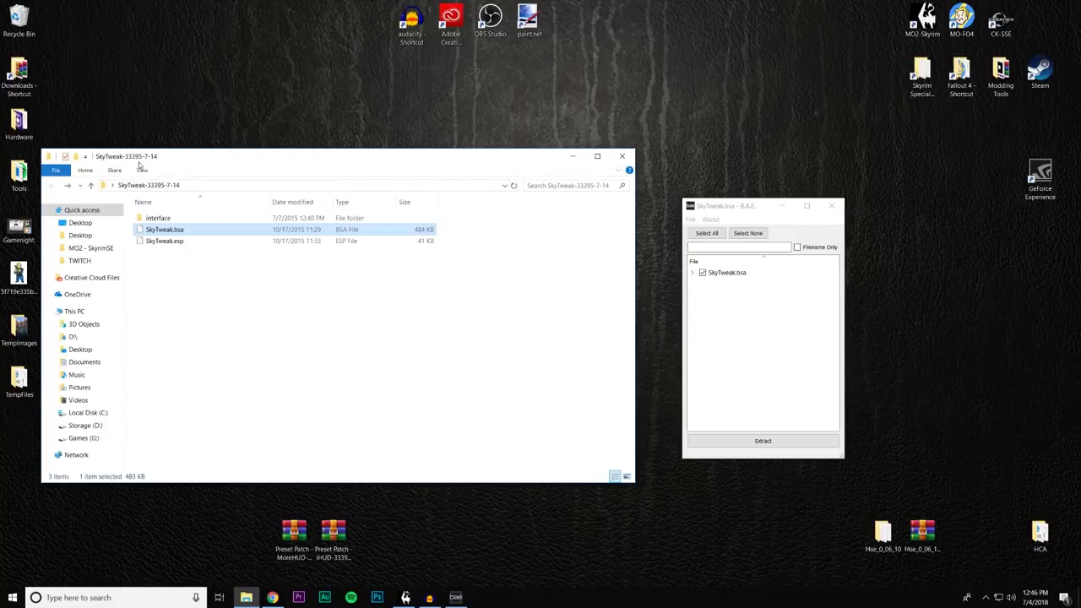
pyautogui.click(757, 438)
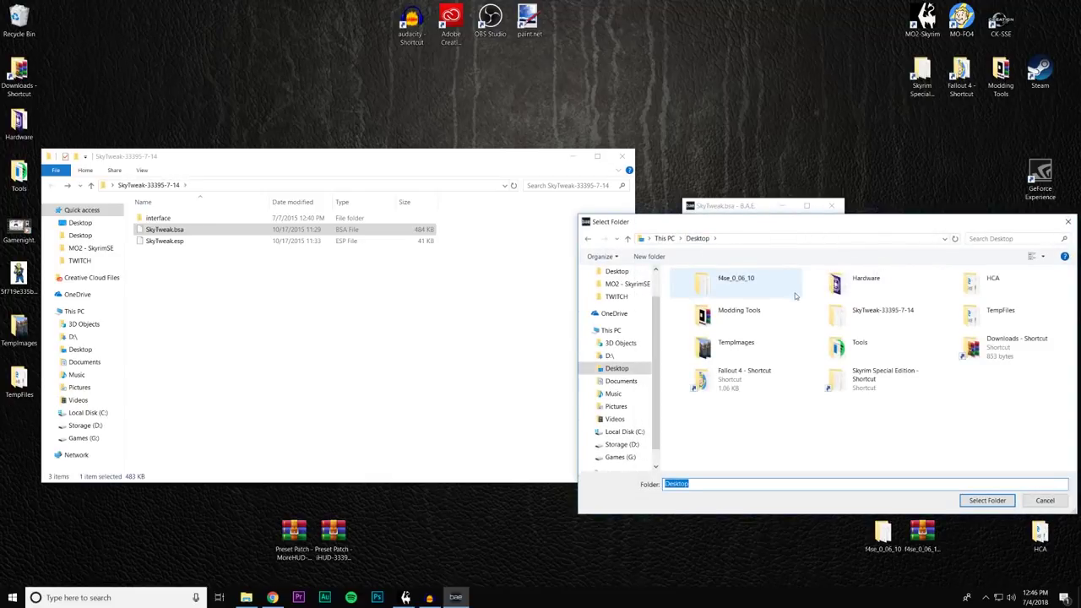
pyautogui.doubleClick(861, 317)
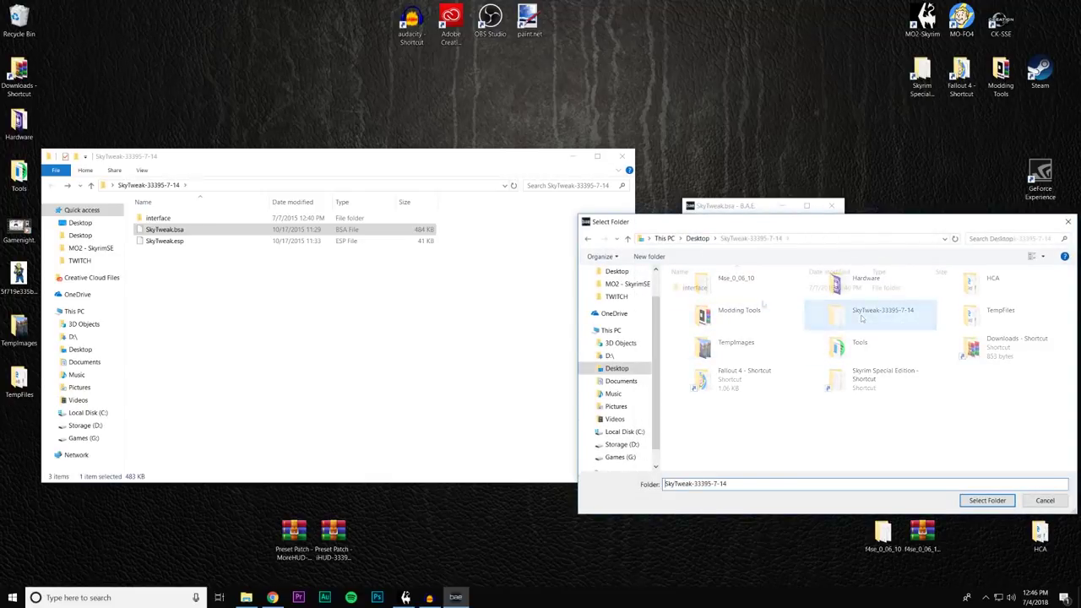
pyautogui.click(159, 231)
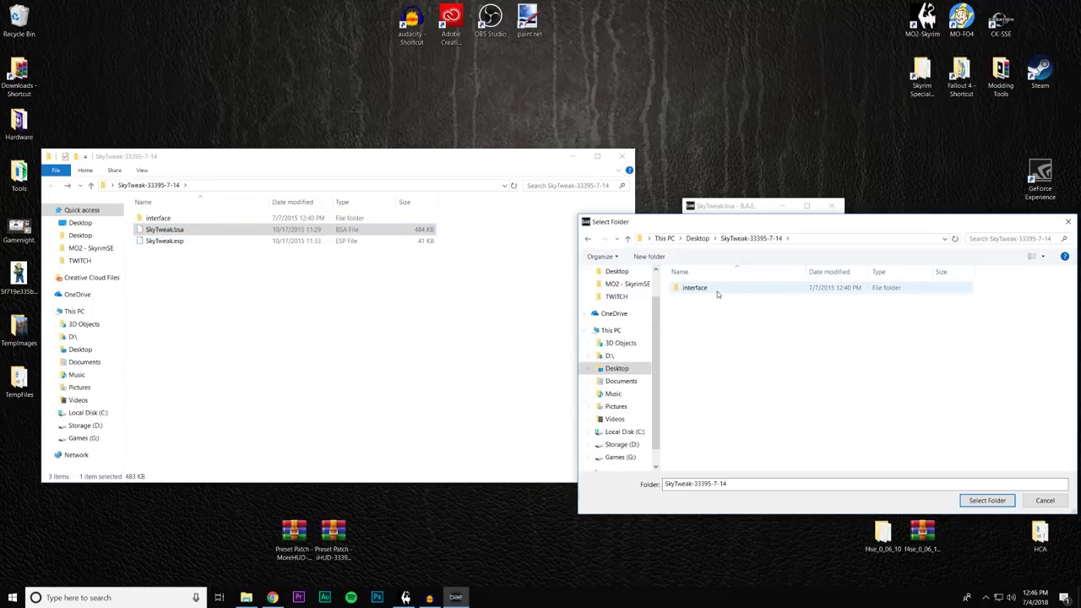
pyautogui.click(987, 500)
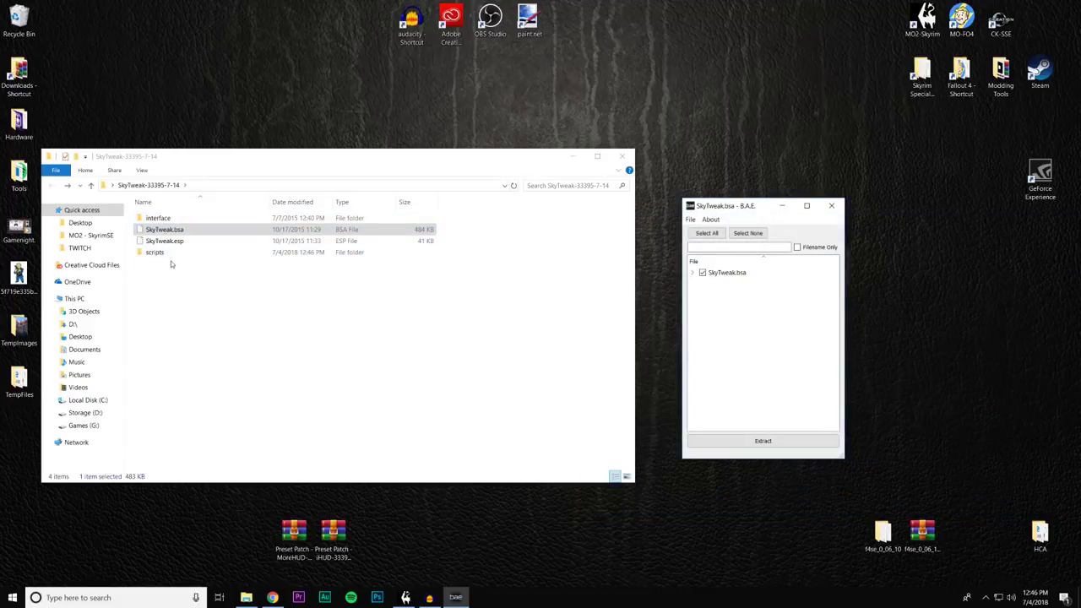
pyautogui.click(262, 170)
pyautogui.moveTo(262, 171); pyautogui.dragTo(271, 160)
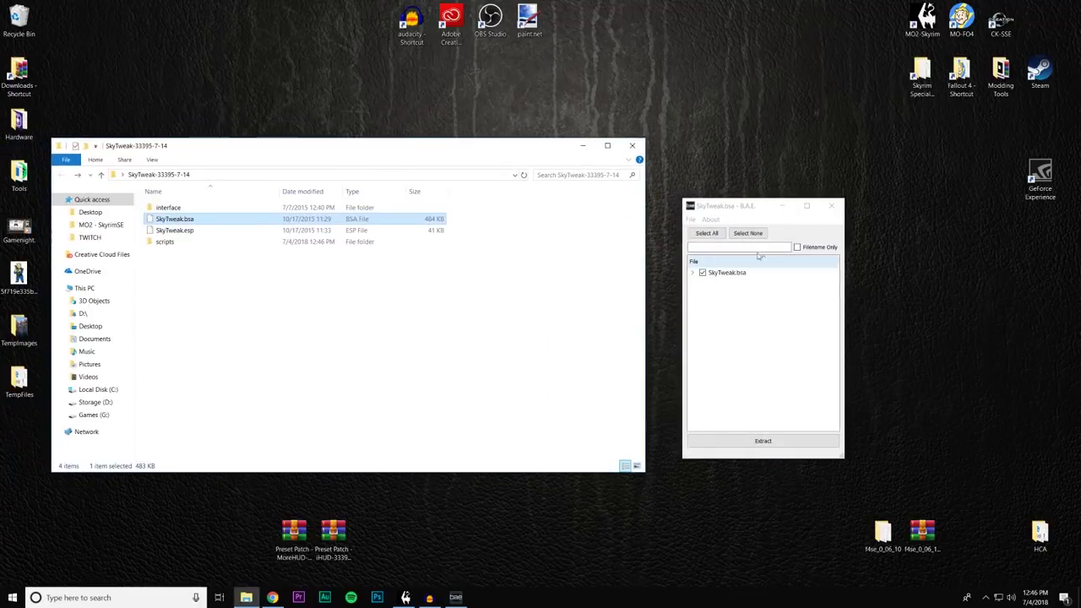
# Step: Close B.A.E. and delete SkyTweak.bsa from the SkyTweak folder
pyautogui.click(833, 207)
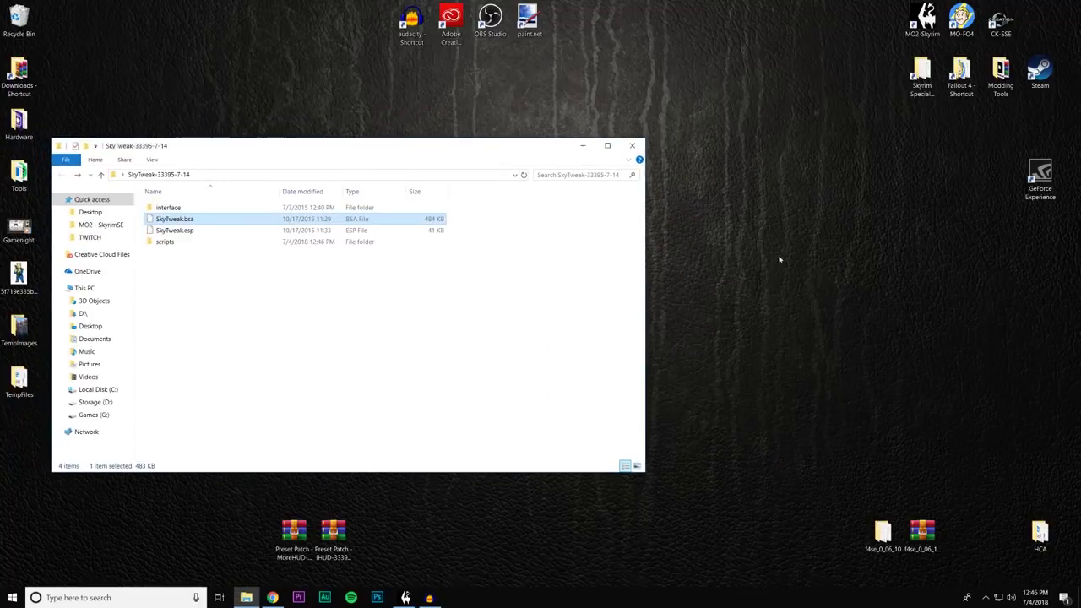
pyautogui.rightClick(198, 220)
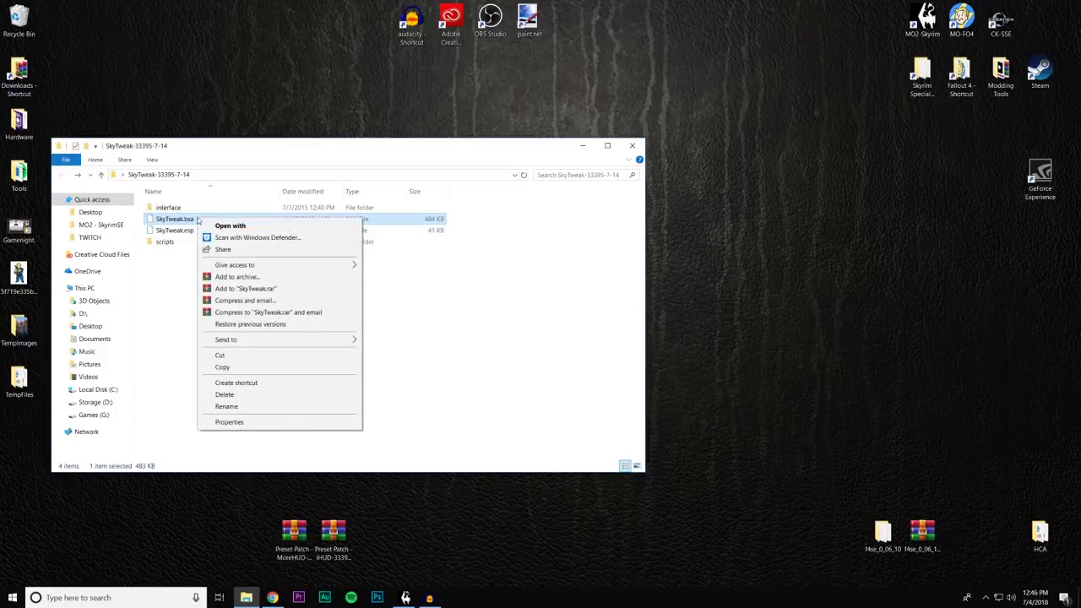
pyautogui.click(239, 397)
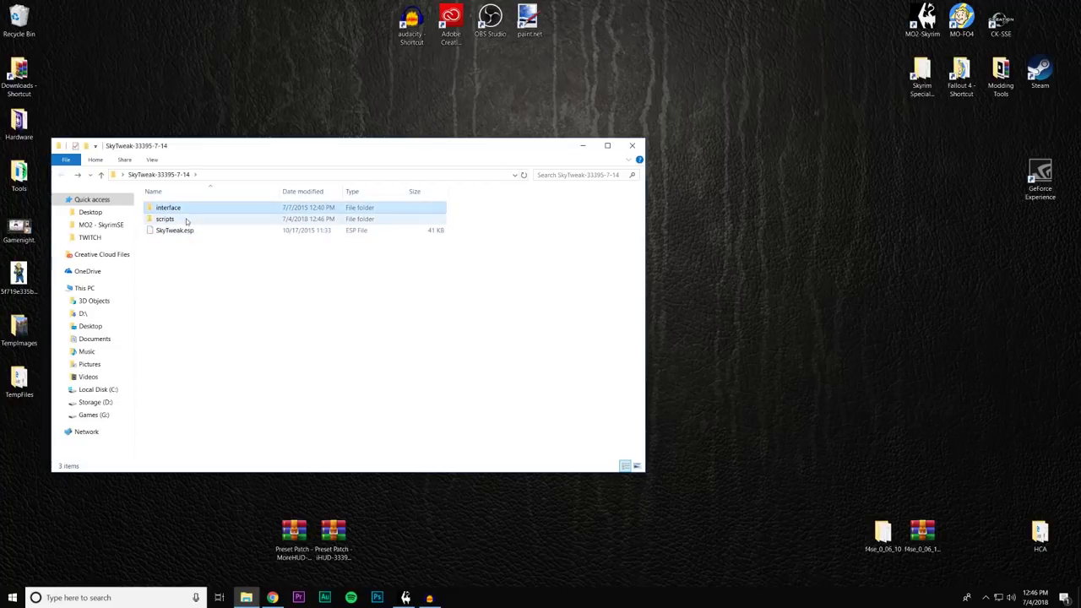
# Step: Close the SkyTweak folder window and bring Mod Organizer back
pyautogui.click(188, 231)
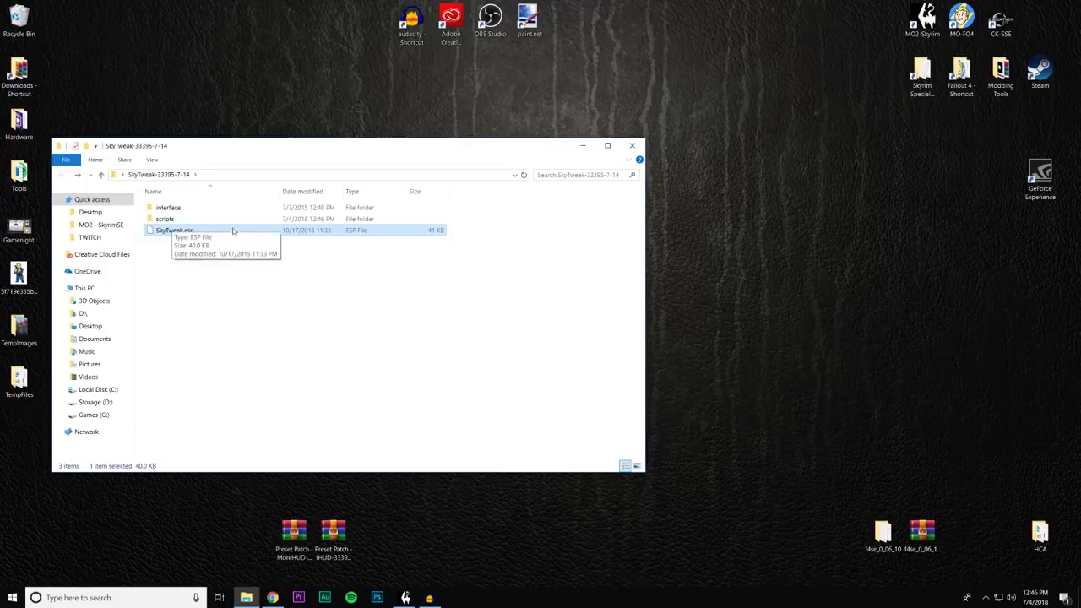
pyautogui.click(634, 147)
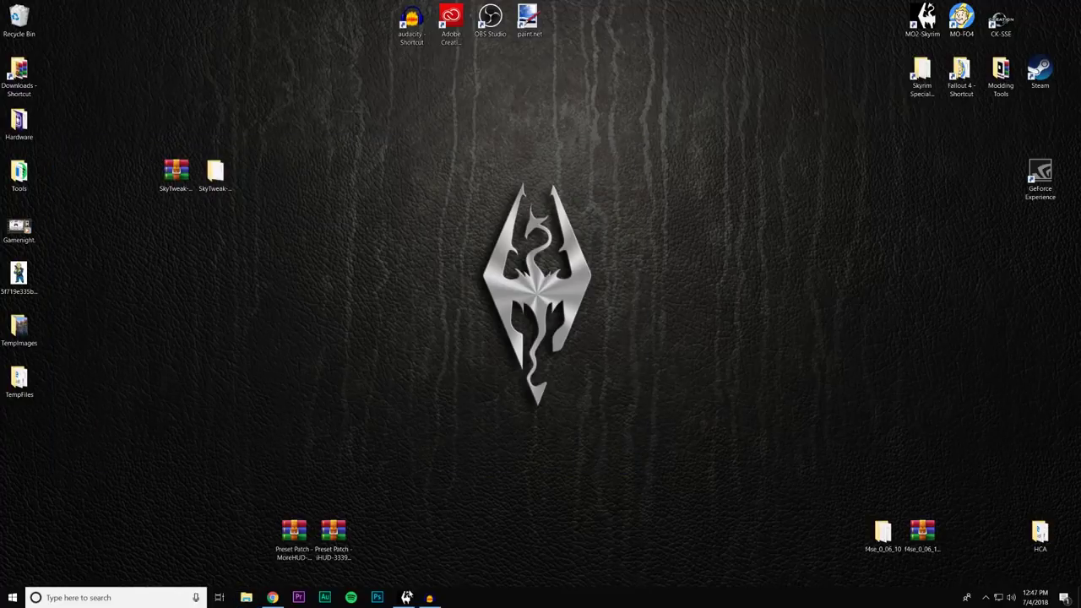
pyautogui.click(407, 597)
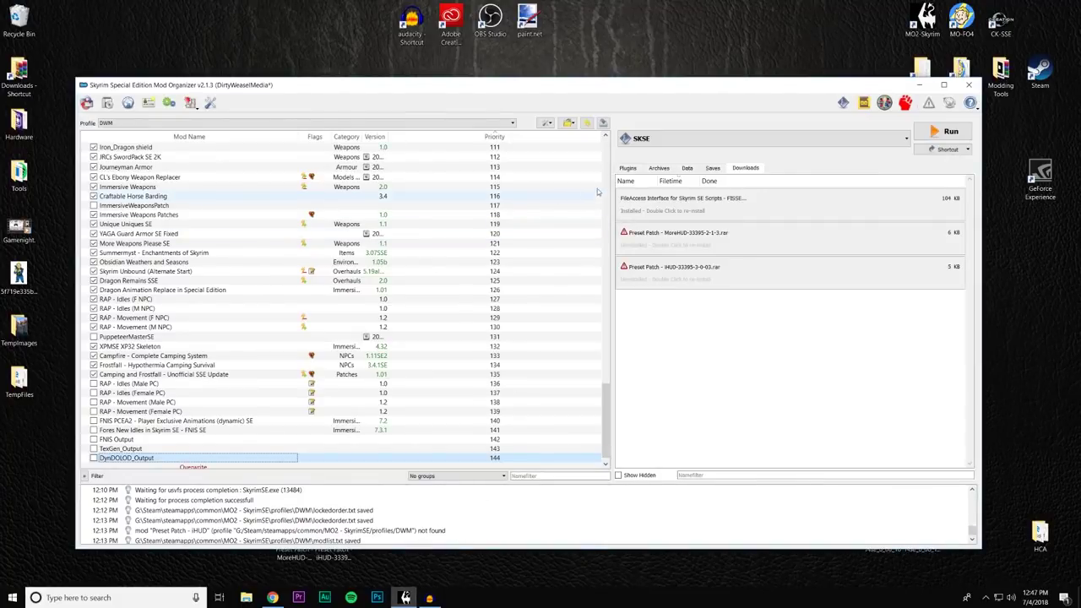
# Step: Switch Mod Organizer to the Default profile and open the Skyrim Special Edition game folder
pyautogui.click(510, 124)
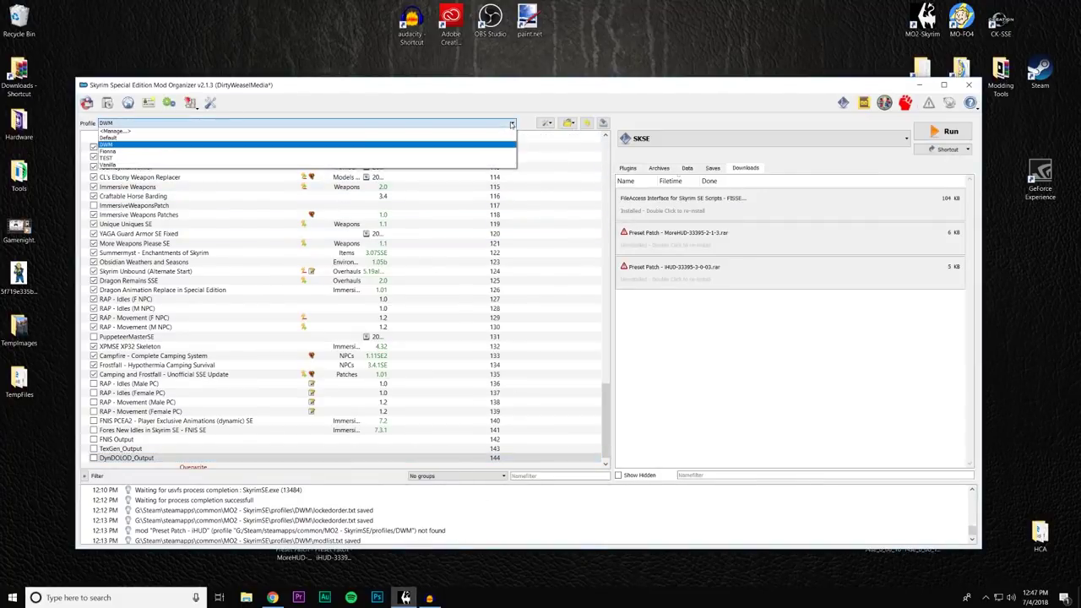
pyautogui.click(293, 140)
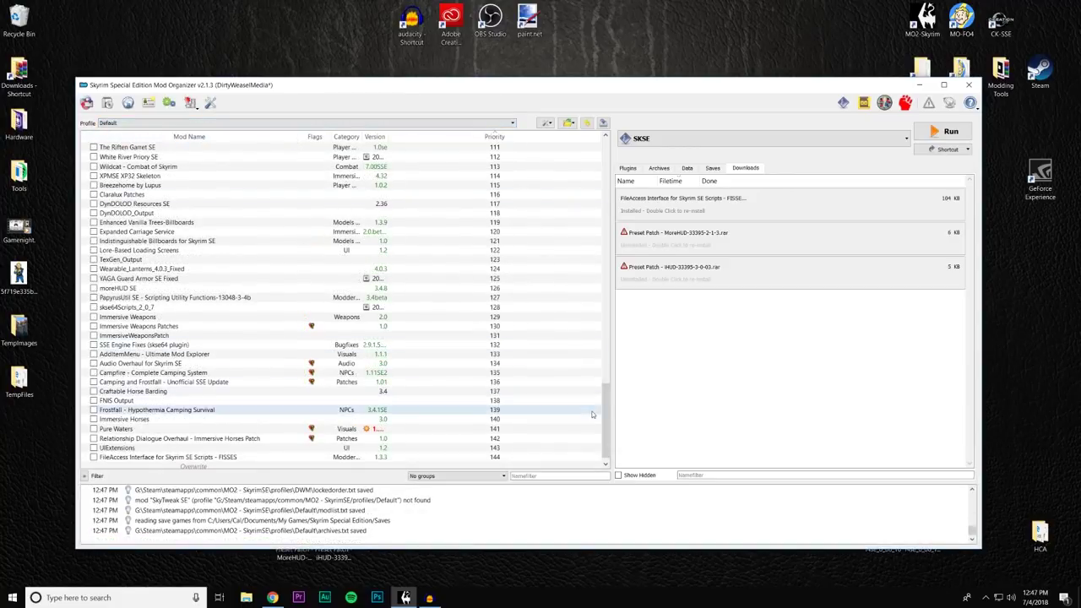
pyautogui.moveTo(604, 416); pyautogui.dragTo(603, 169)
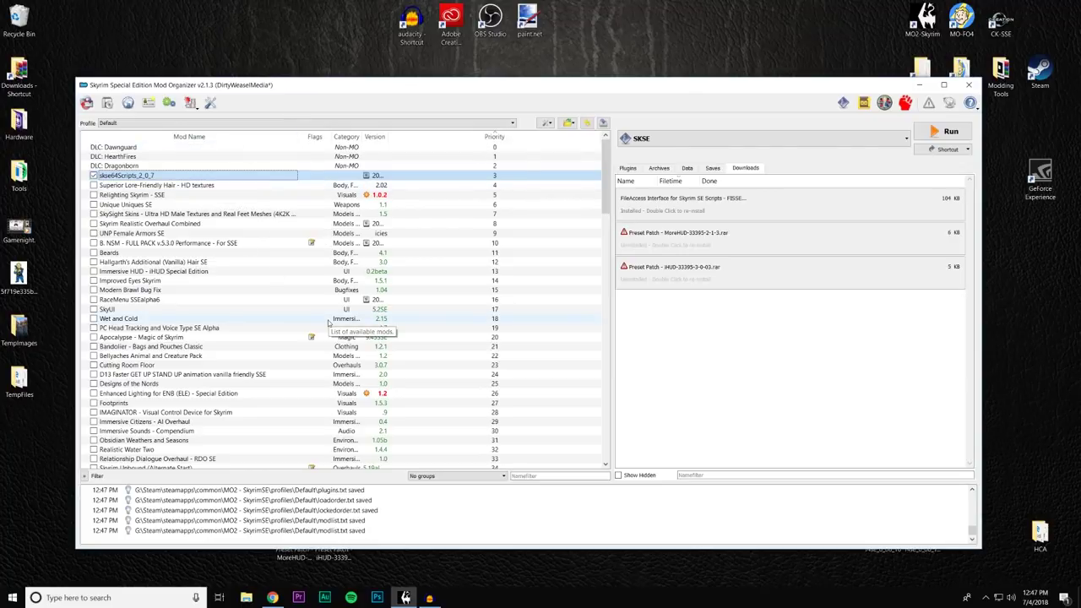
pyautogui.moveTo(734, 83); pyautogui.dragTo(745, 214)
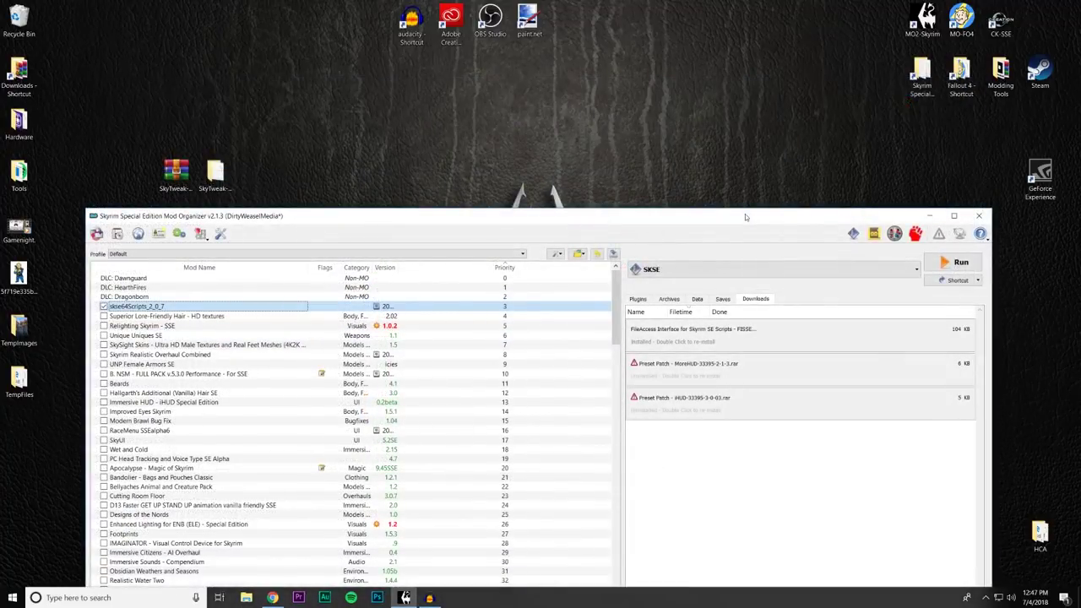
pyautogui.doubleClick(920, 80)
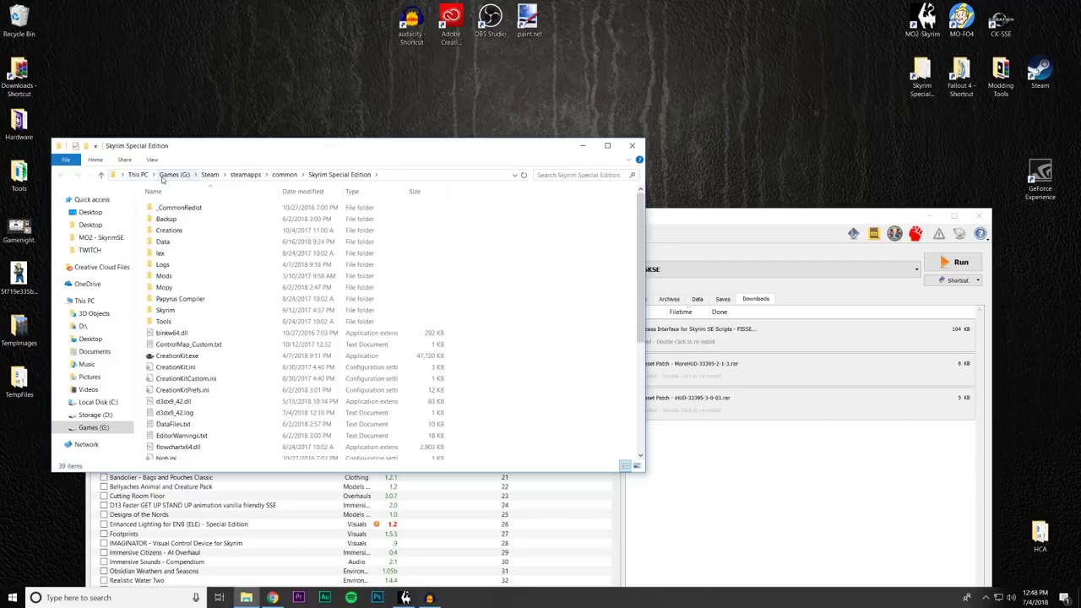
# Step: Copy the desktop SkyTweak folder into the mods folder of MO2 - SkyrimSE
pyautogui.click(285, 174)
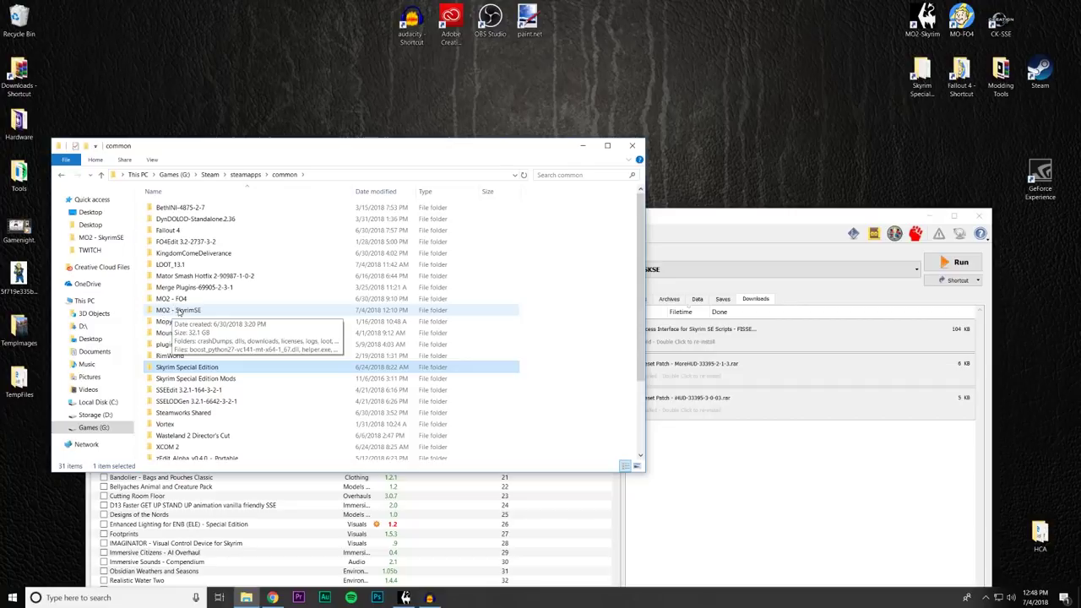
pyautogui.doubleClick(178, 310)
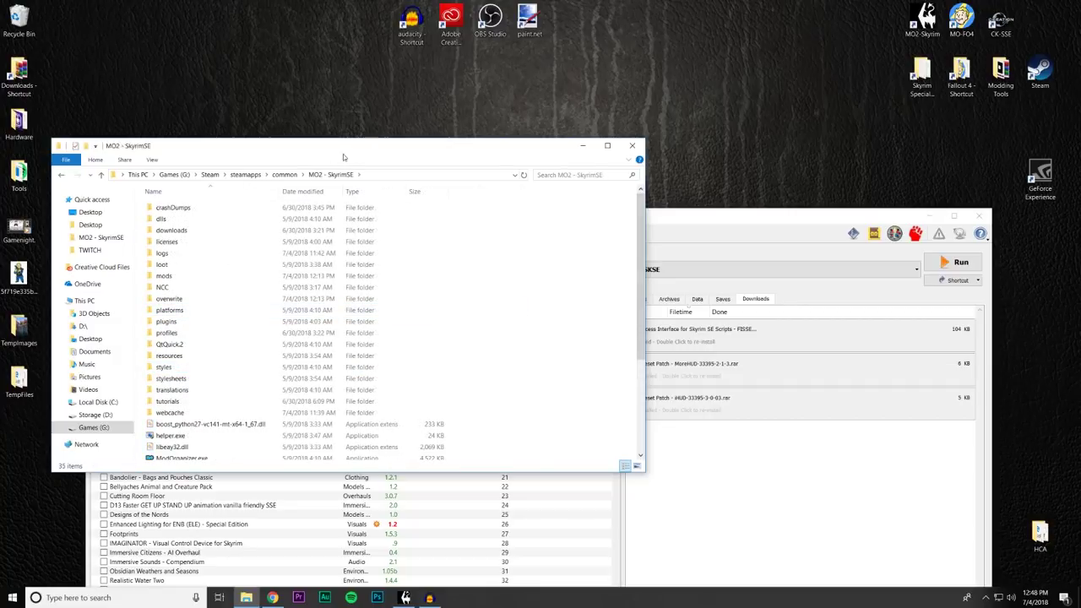
pyautogui.moveTo(440, 142); pyautogui.dragTo(677, 74)
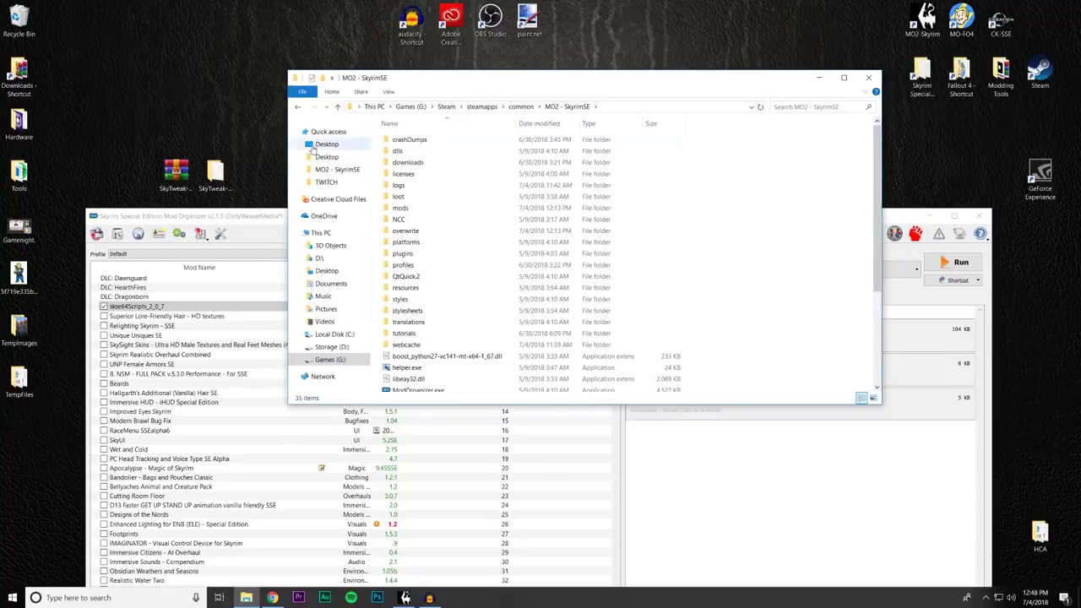
pyautogui.moveTo(226, 174); pyautogui.dragTo(401, 210)
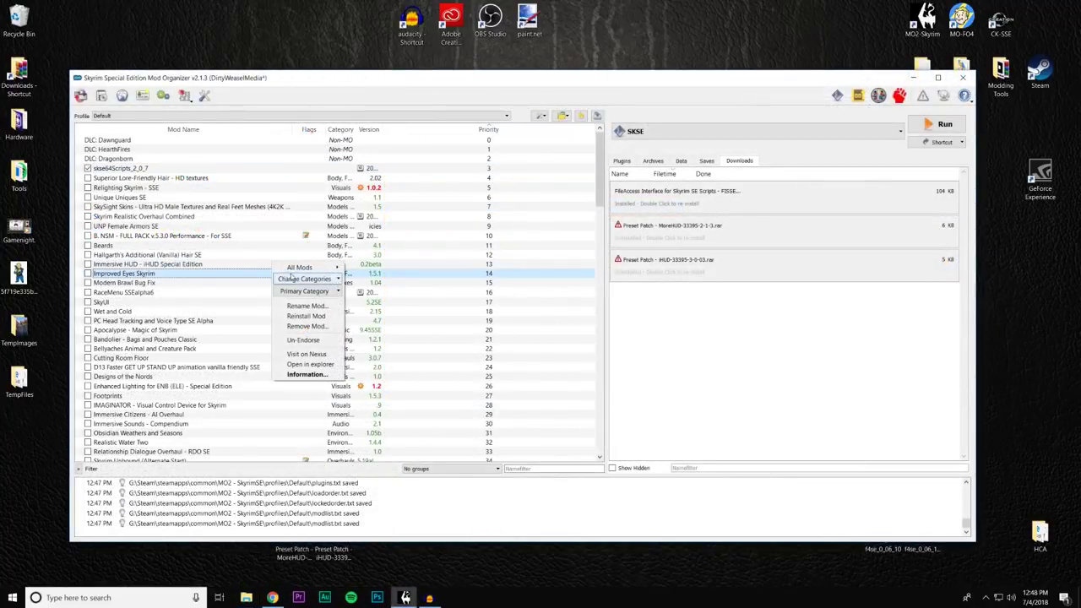
pyautogui.click(305, 272)
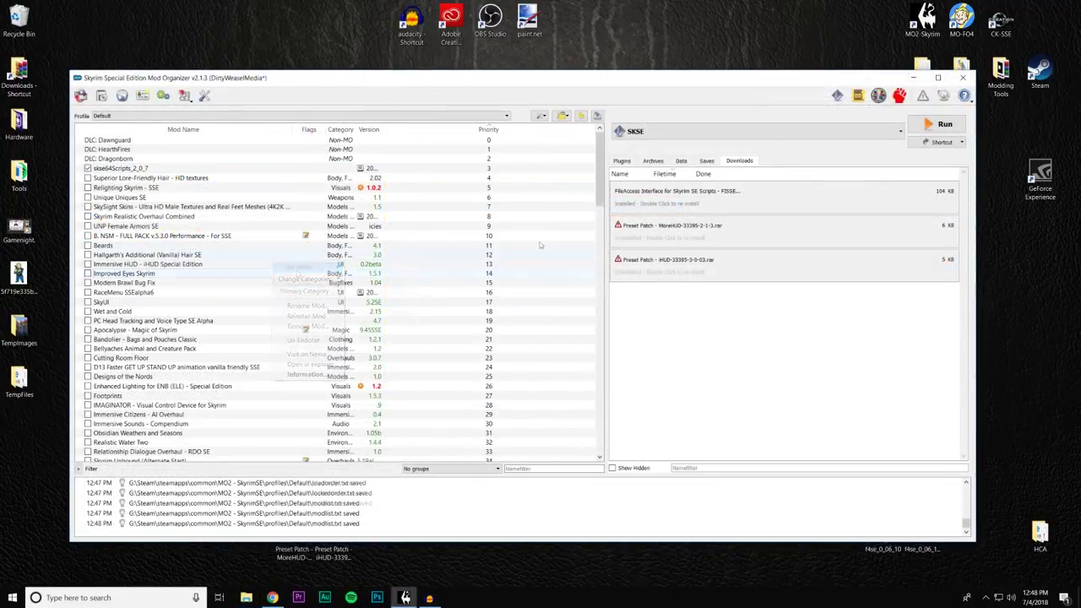
# Step: Tick SkyTweak-33395-7-14 at the bottom of the mod list and view the Plugins tab
pyautogui.moveTo(597, 184); pyautogui.dragTo(589, 443)
pyautogui.click(88, 440)
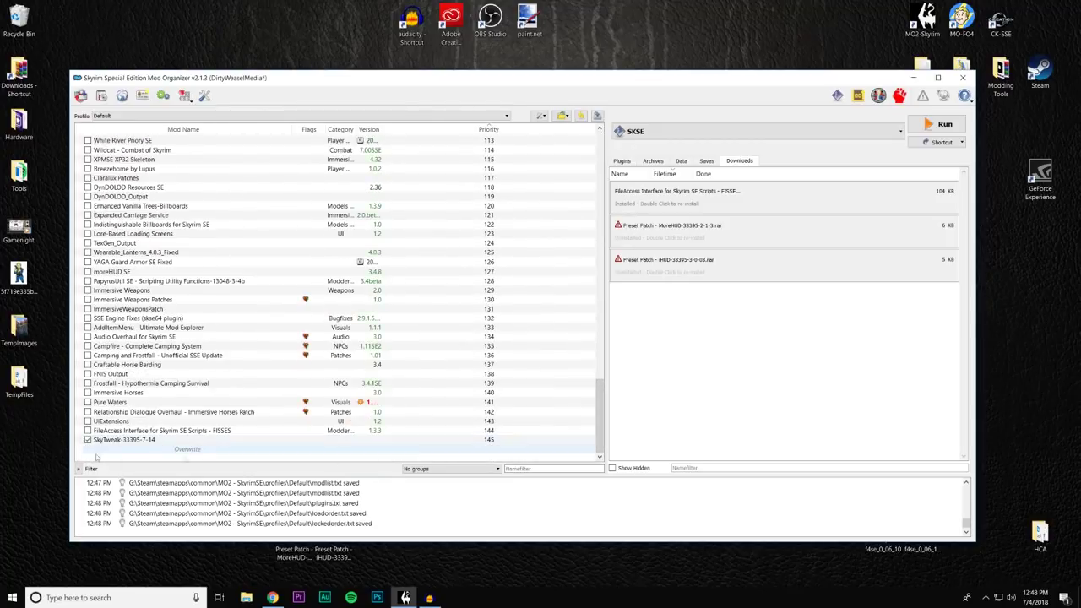
pyautogui.click(622, 161)
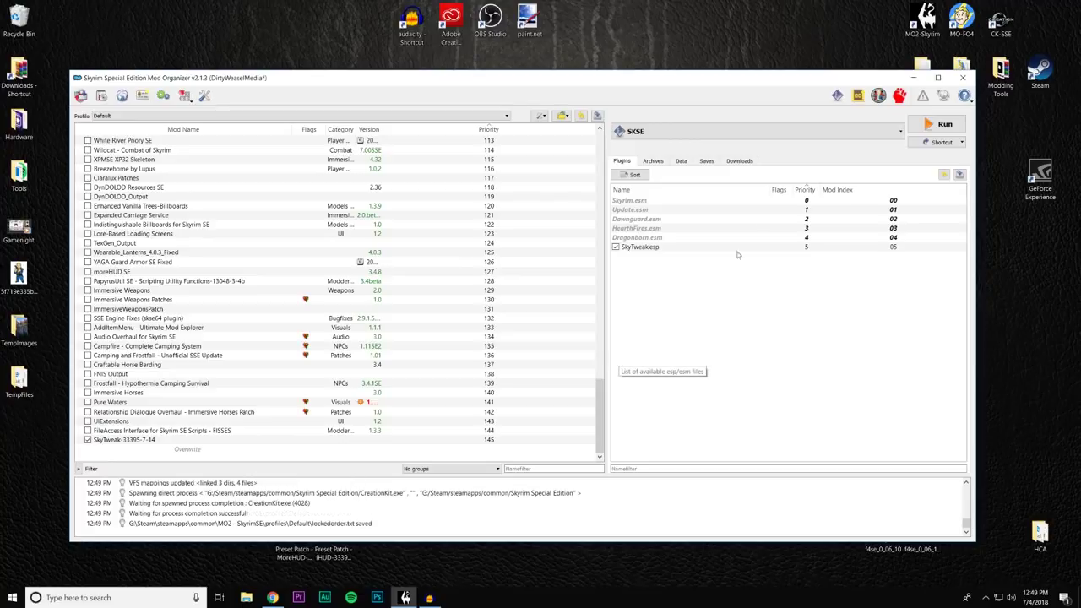
# Step: Run Creation Kit from Mod Organizer's executable dropdown
pyautogui.click(884, 134)
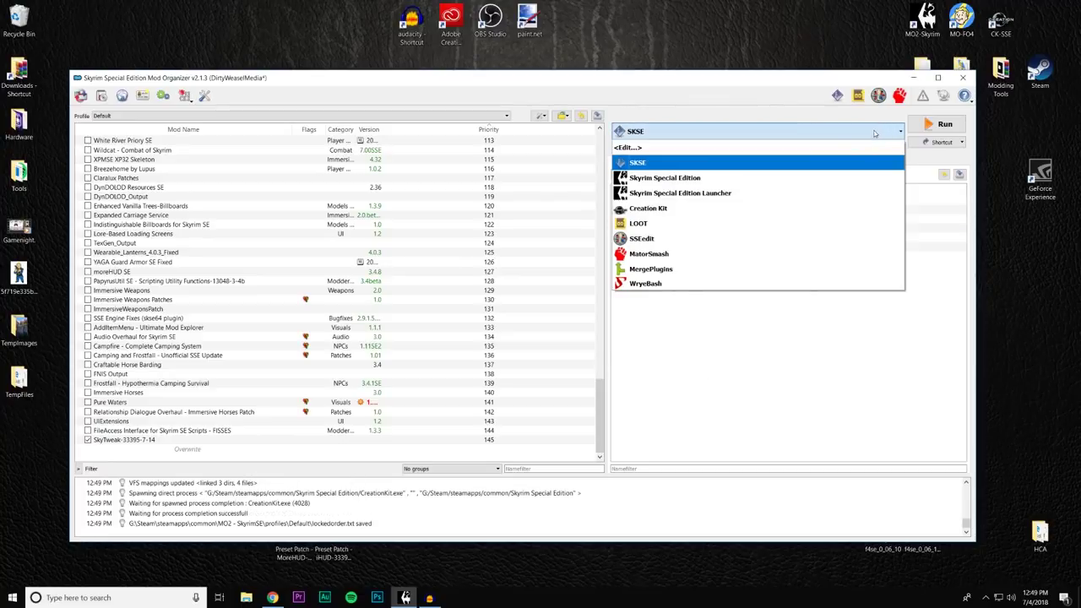
pyautogui.click(688, 210)
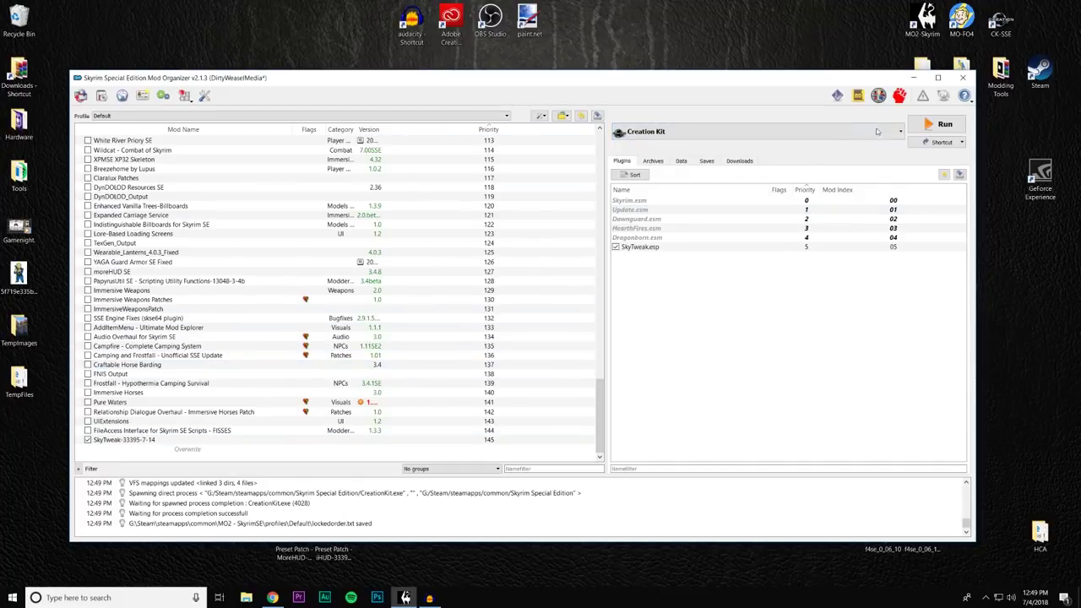
pyautogui.click(933, 125)
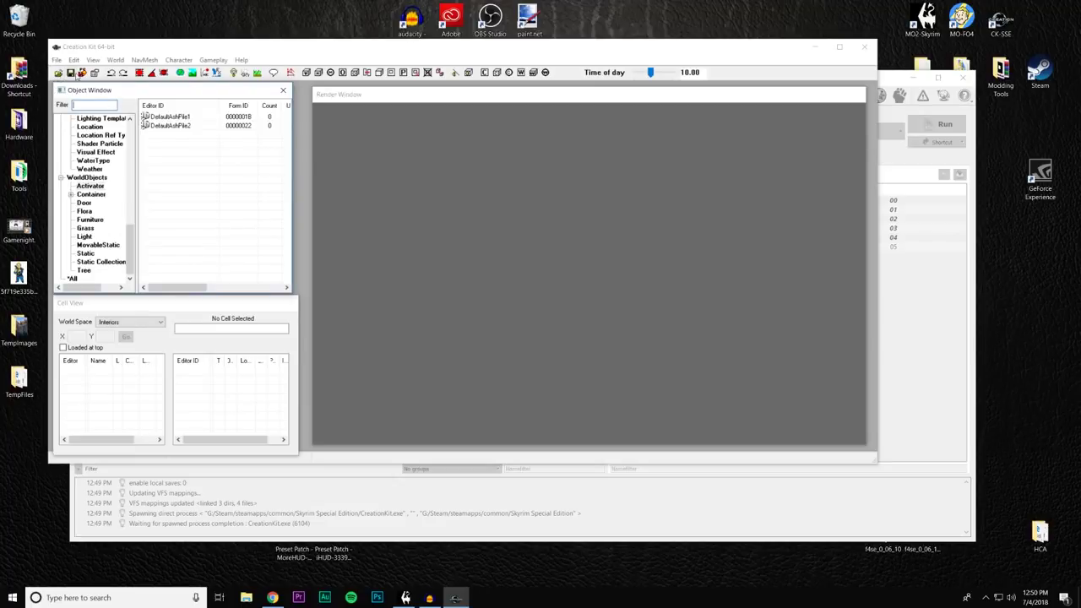
# Step: Load SkyTweak.esp through File > Data with it set as the active file
pyautogui.click(59, 72)
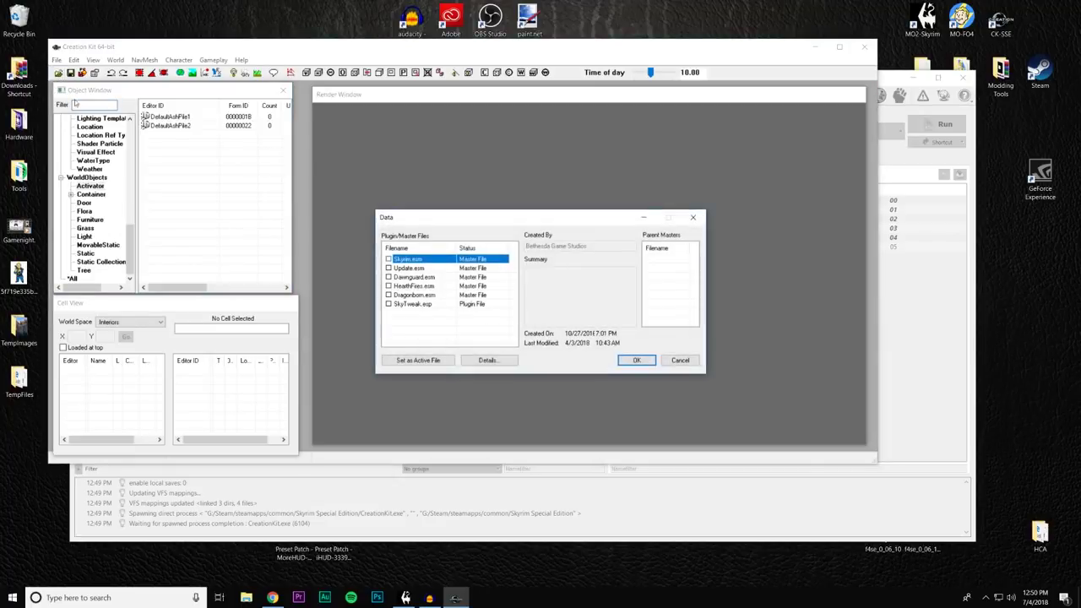
pyautogui.click(413, 304)
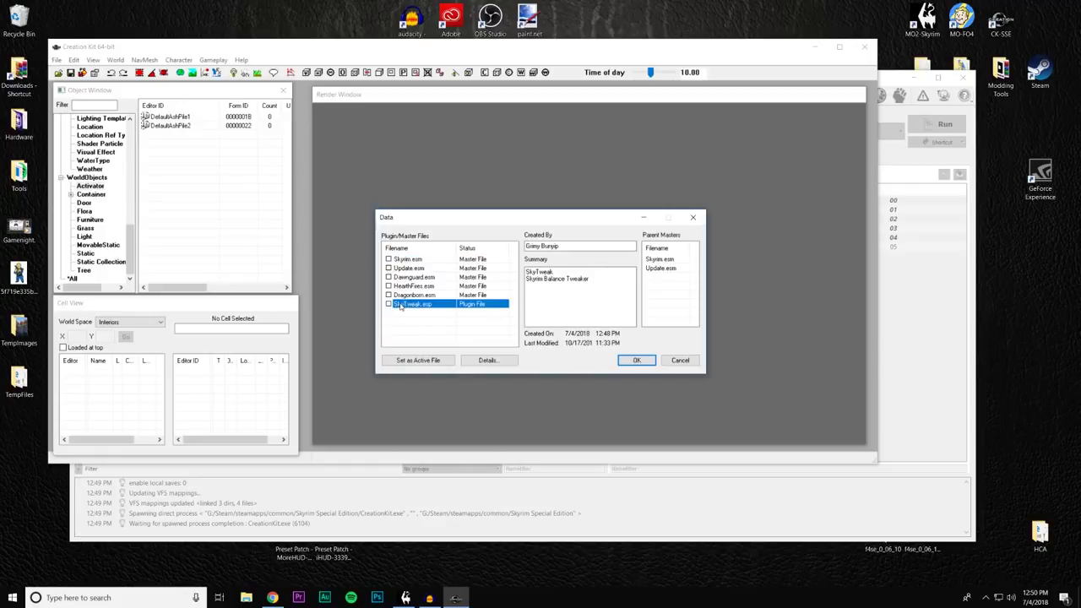
pyautogui.click(406, 364)
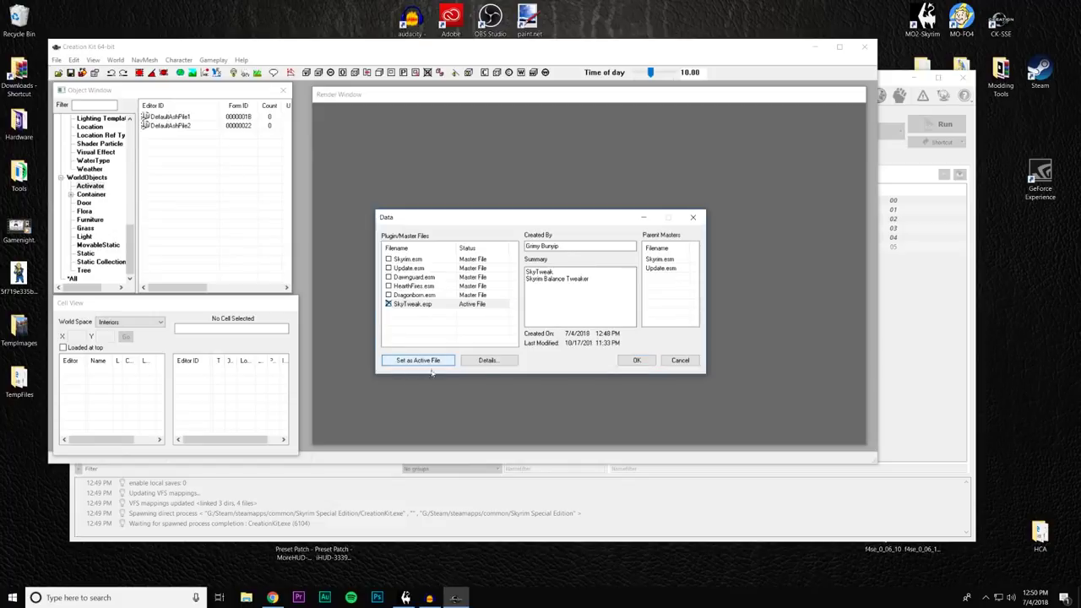
pyautogui.click(633, 362)
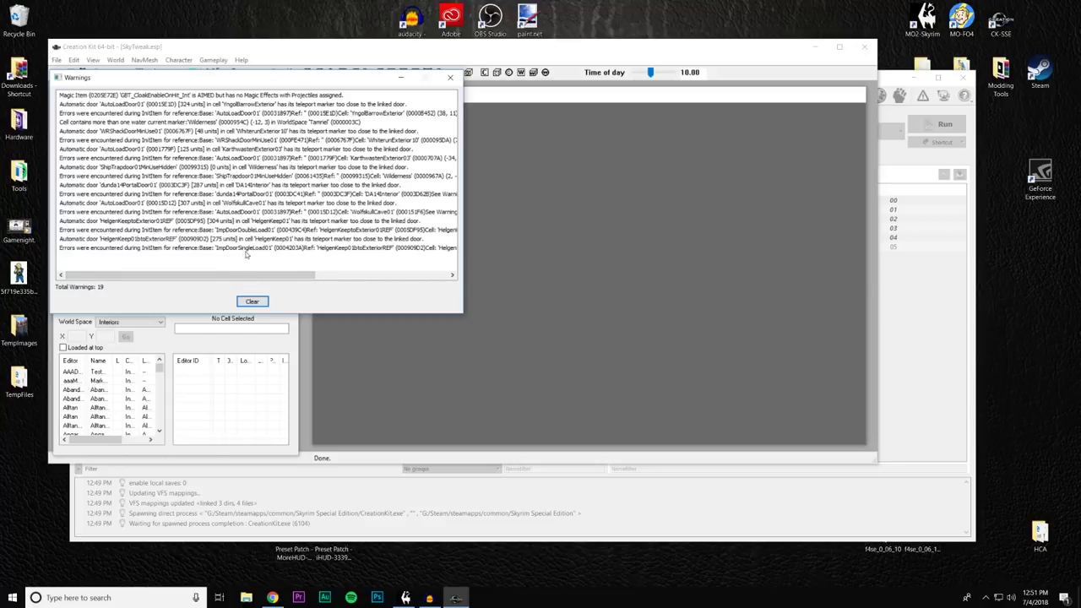
# Step: Dismiss the load warnings, save SkyTweak.esp and close the Creation Kit
pyautogui.click(78, 99)
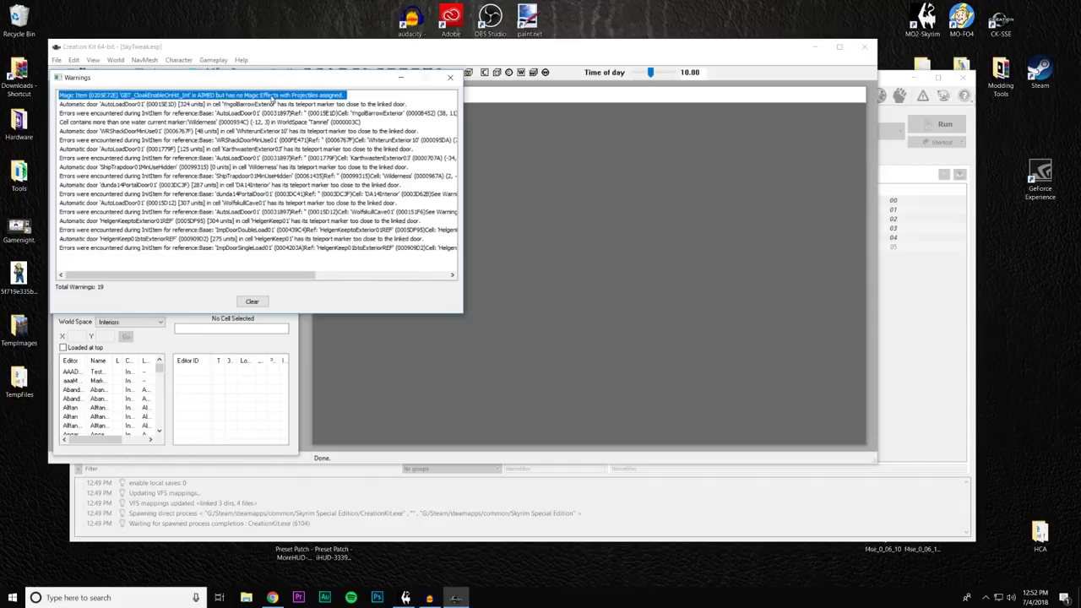
pyautogui.click(252, 301)
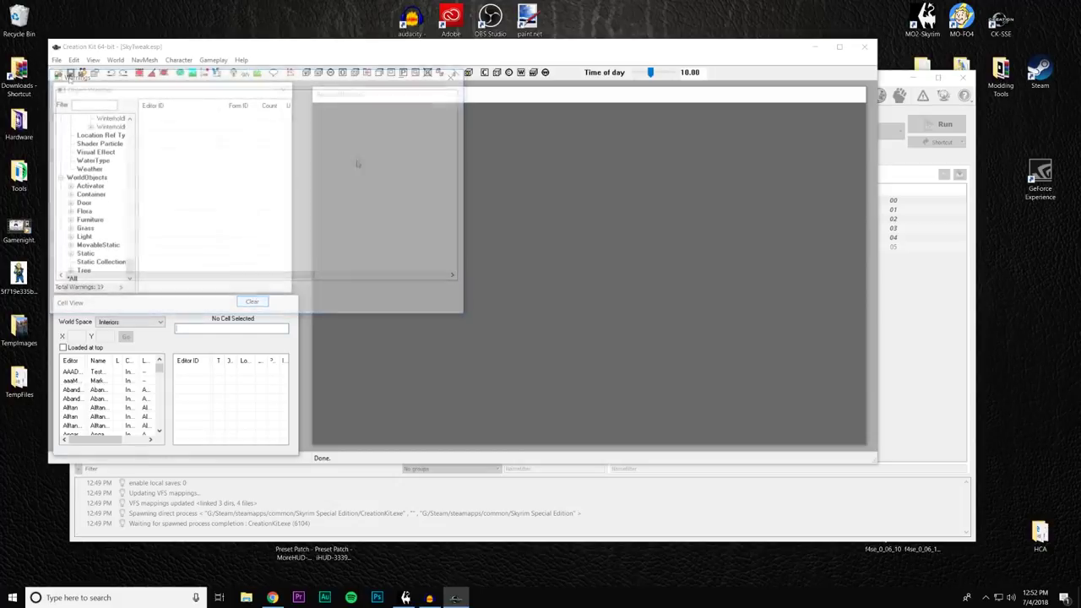
pyautogui.click(71, 73)
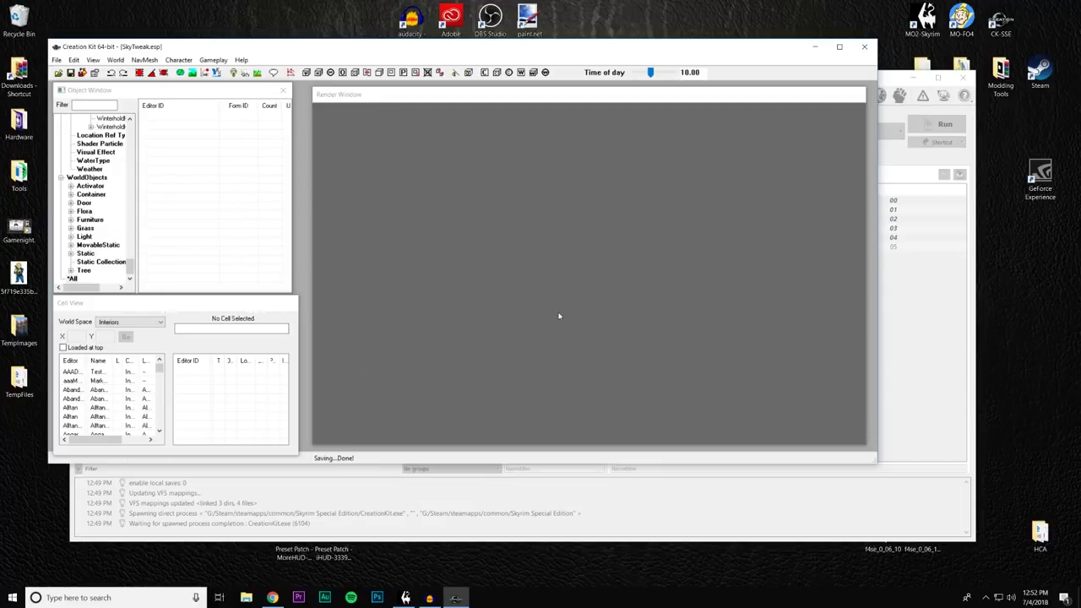
pyautogui.click(864, 48)
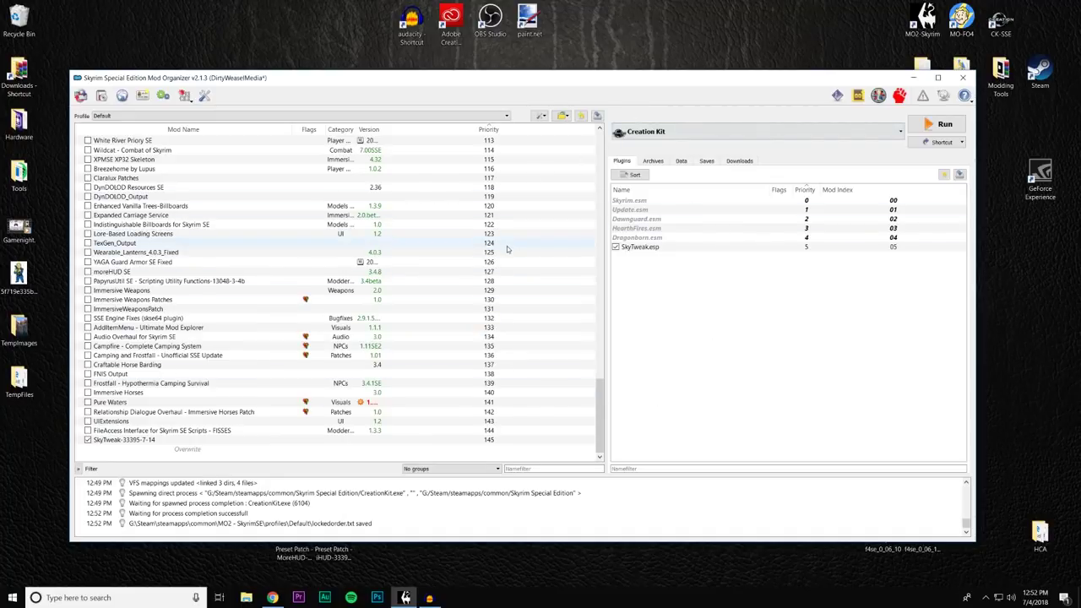
# Step: Open the SkyTweak mod's folder in Explorer, then close it and minimize Mod Organizer
pyautogui.click(273, 454)
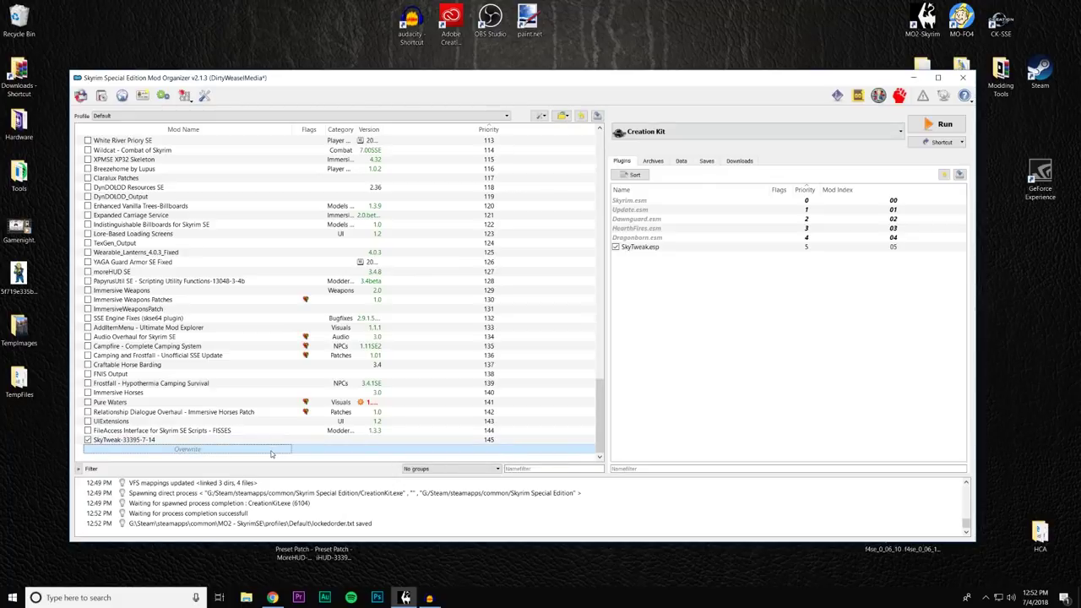
pyautogui.click(191, 441)
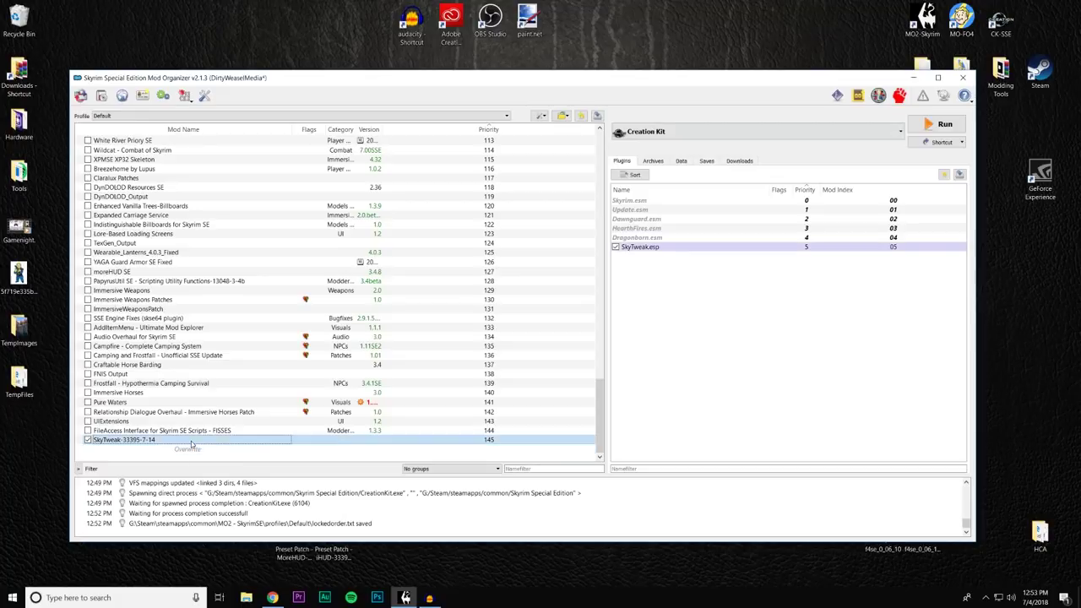
pyautogui.rightClick(189, 442)
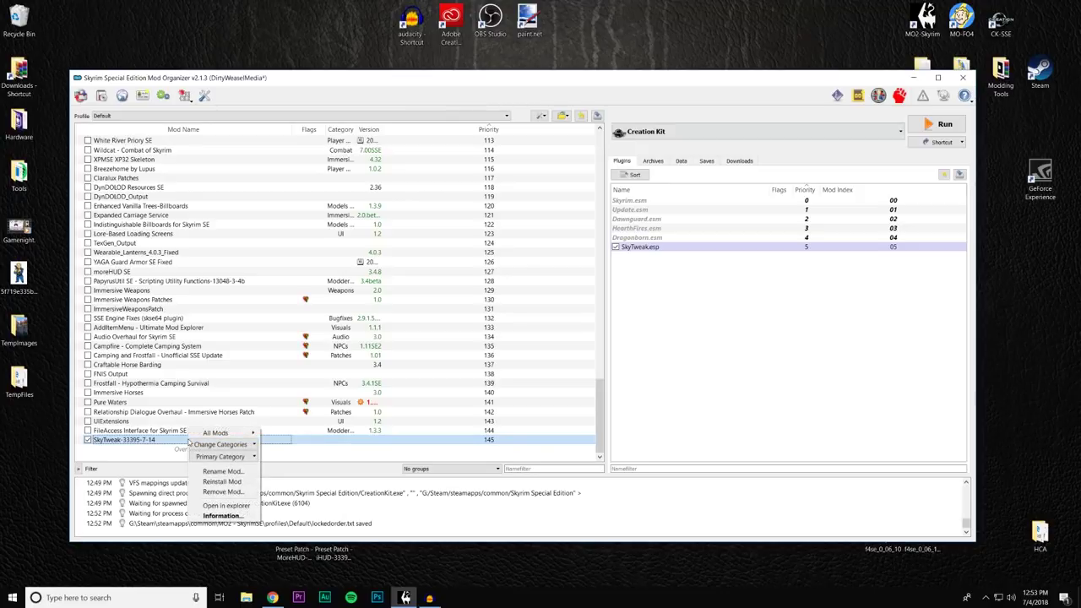
pyautogui.click(221, 505)
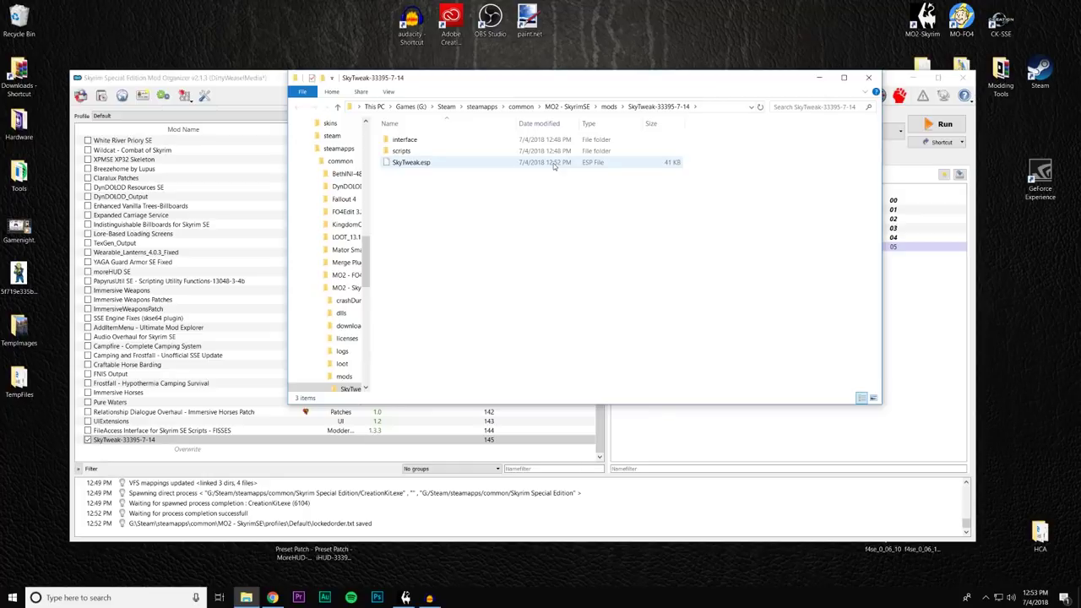
pyautogui.click(868, 77)
pyautogui.click(913, 77)
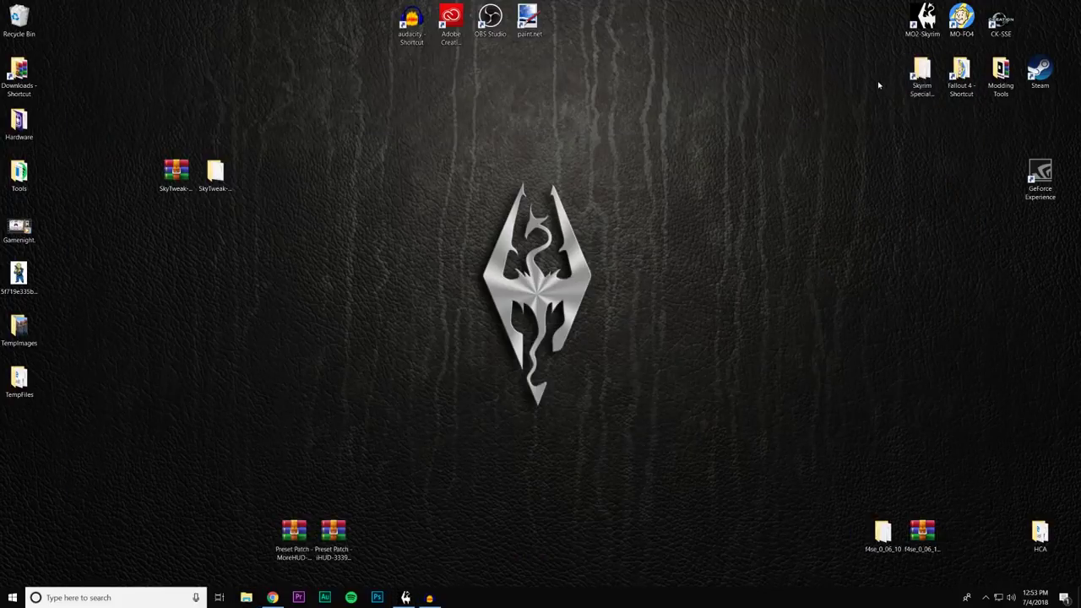
# Step: Browse from the Skyrim Special Edition shortcut to common > MO2 - SkyrimSE > mods
pyautogui.click(913, 76)
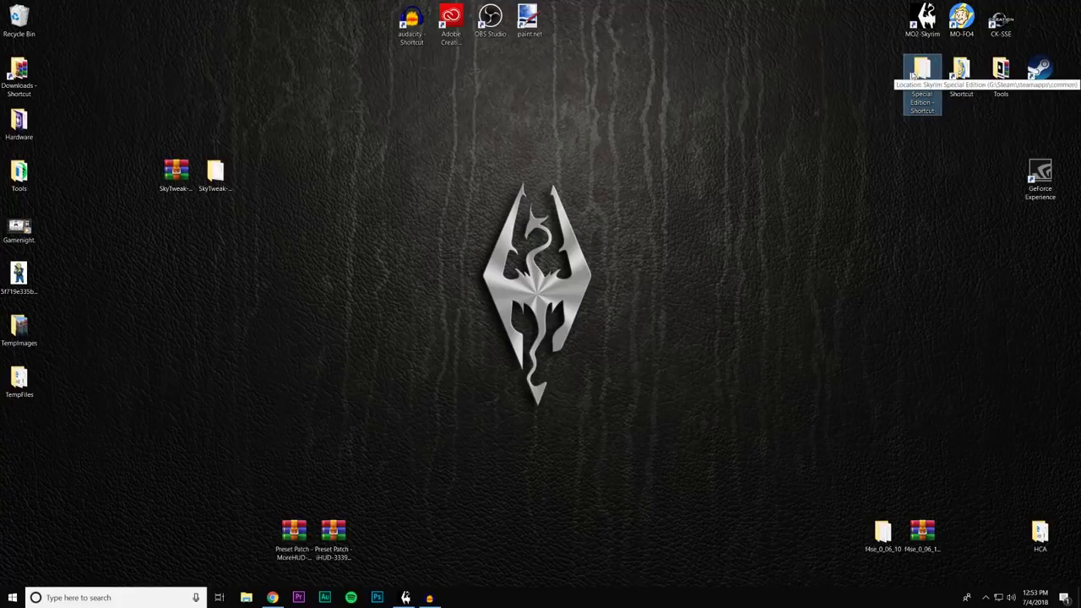
pyautogui.doubleClick(913, 76)
pyautogui.click(521, 106)
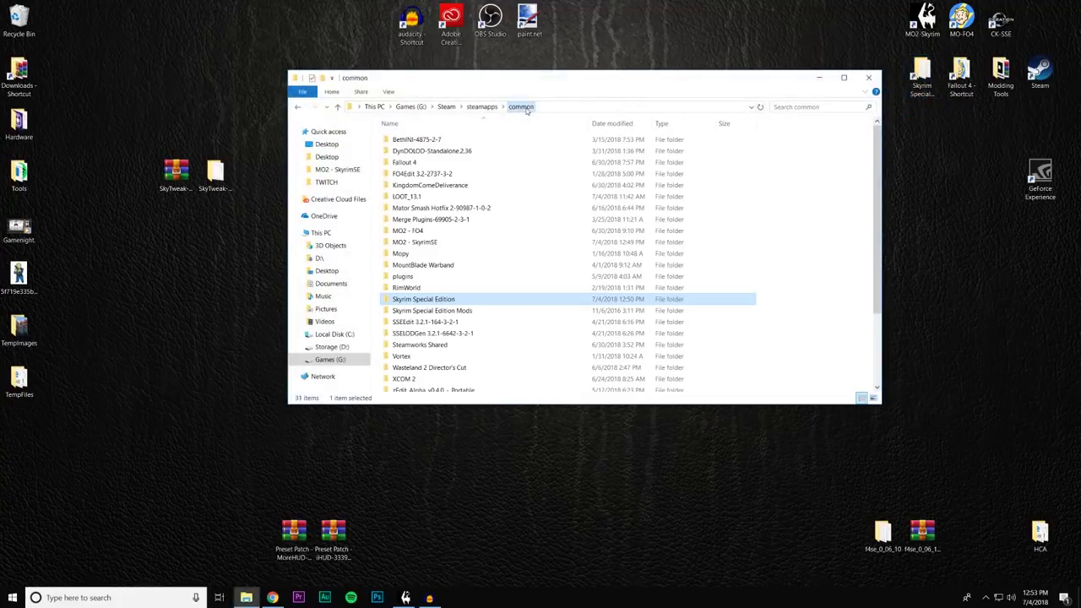
pyautogui.doubleClick(447, 243)
pyautogui.doubleClick(431, 209)
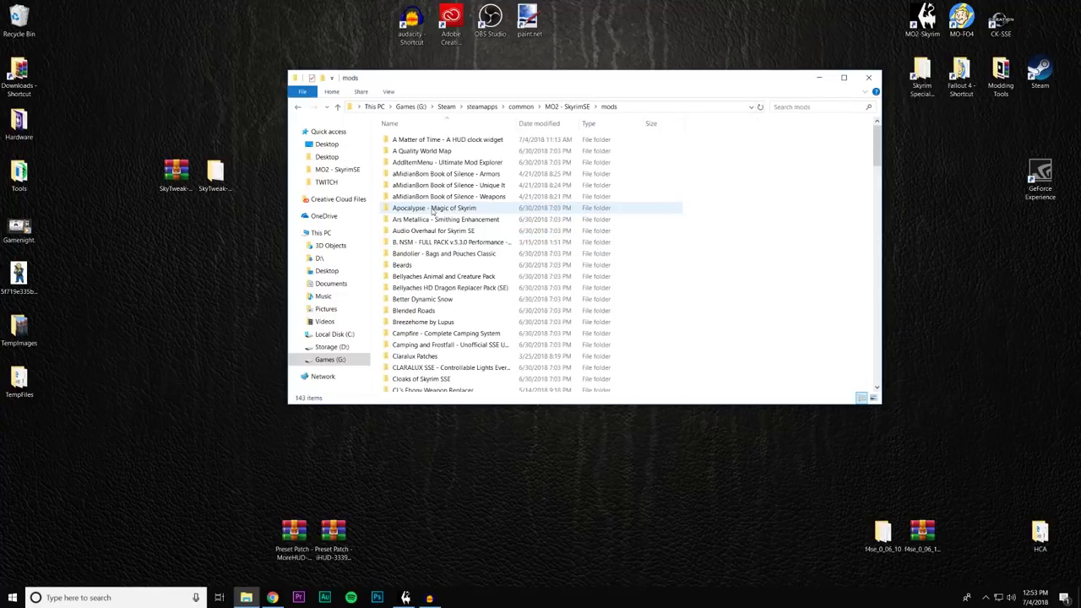
pyautogui.scroll(-8, 667, 245)
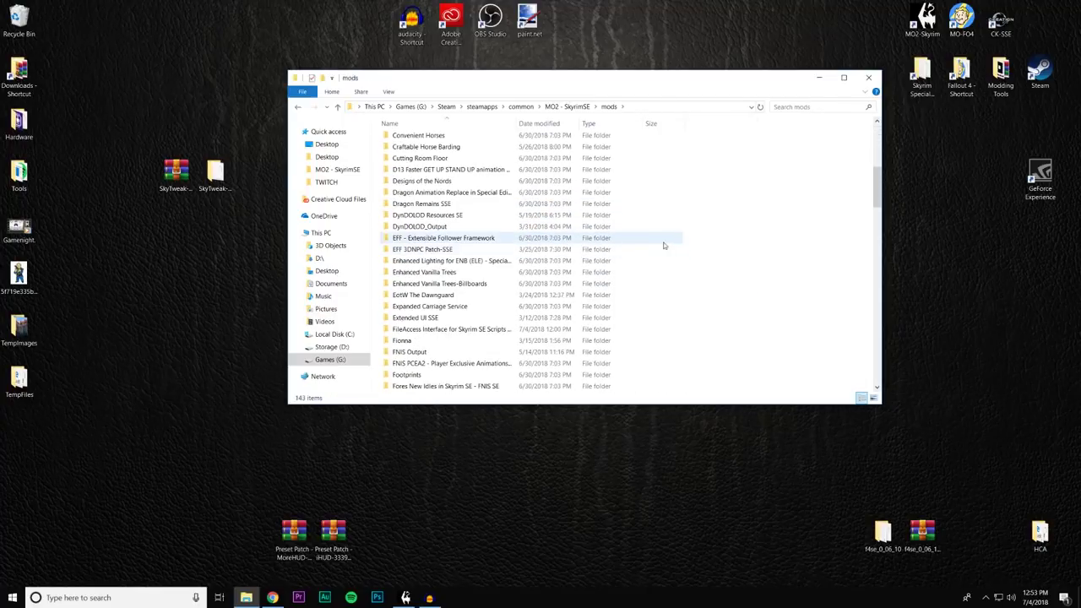
pyautogui.scroll(-20, 642, 243)
# Step: Rename the SkyTweak-33395-7-14 folder to SkyTweak_SE
pyautogui.click(428, 240)
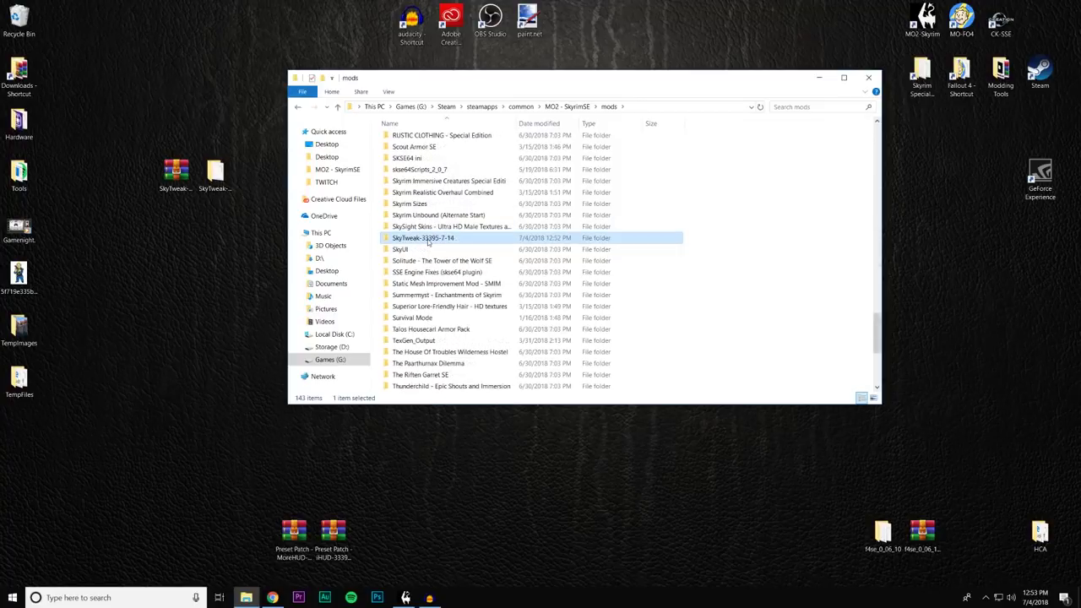
pyautogui.rightClick(471, 243)
pyautogui.click(506, 473)
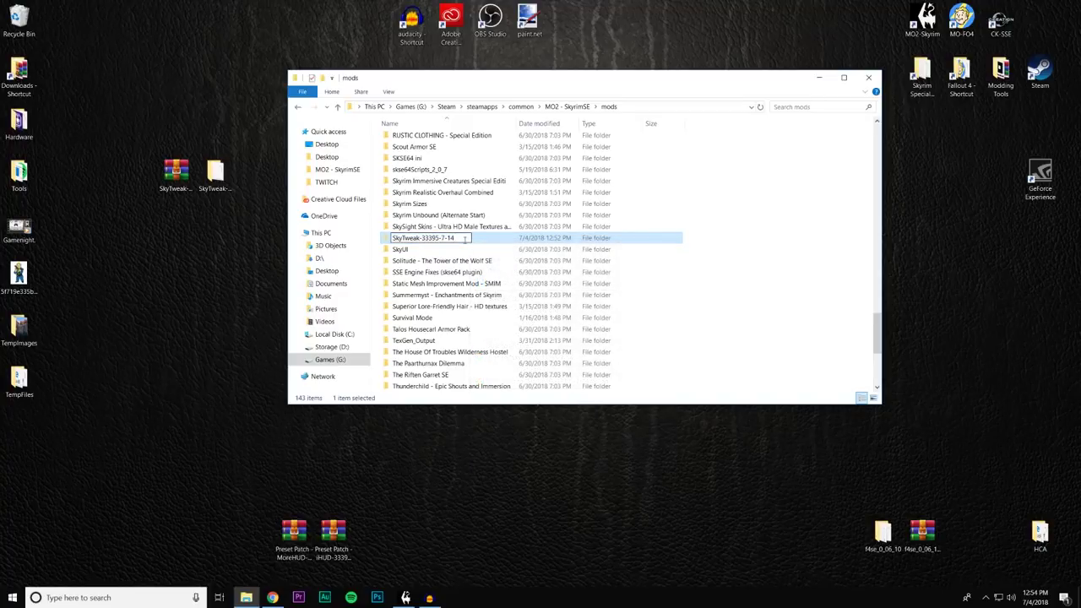
pyautogui.press('BackSpace')
pyautogui.press('BackSpace')
pyautogui.press('BackSpace')
pyautogui.press('BackSpace')
pyautogui.press('BackSpace')
pyautogui.press('BackSpace')
pyautogui.press('BackSpace')
pyautogui.press('BackSpace')
pyautogui.press('BackSpace')
pyautogui.press('BackSpace')
pyautogui.write('_SE')
pyautogui.press('Return')
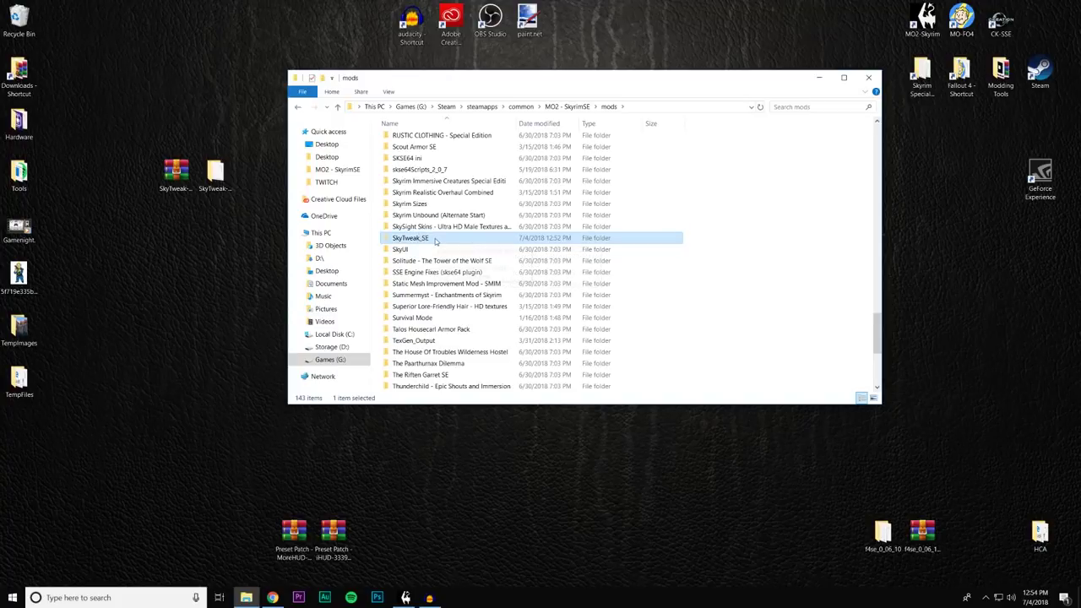
pyautogui.rightClick(436, 242)
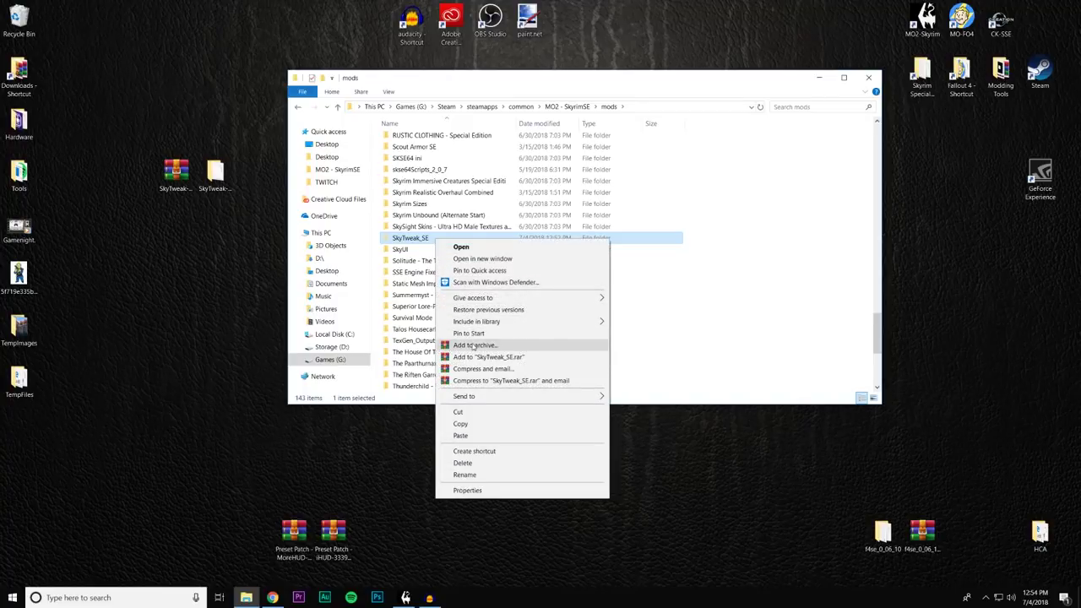
# Step: Pack the SkyTweak_SE folder into SkyTweak_SE.rar with WinRAR's Add to archive
pyautogui.click(474, 346)
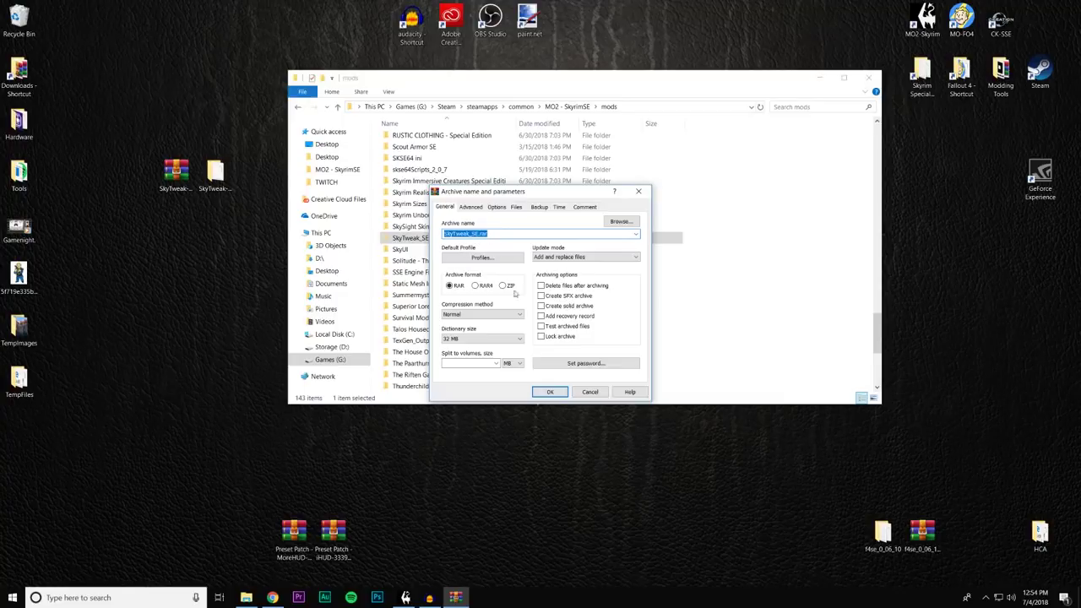
pyautogui.click(550, 392)
pyautogui.moveTo(876, 330); pyautogui.dragTo(886, 376)
# Step: Move SkyTweak_SE.rar from the mods folder onto the desktop and close the folder window
pyautogui.click(422, 387)
pyautogui.rightClick(421, 389)
pyautogui.rightClick(202, 288)
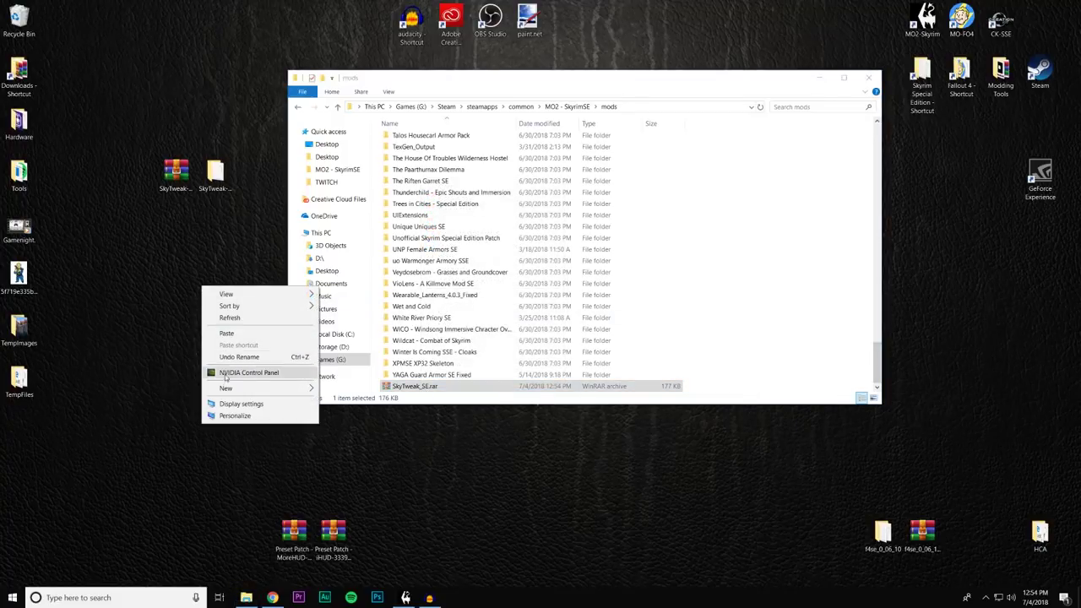
pyautogui.click(227, 333)
pyautogui.scroll(4, 455, 268)
pyautogui.scroll(7, 455, 269)
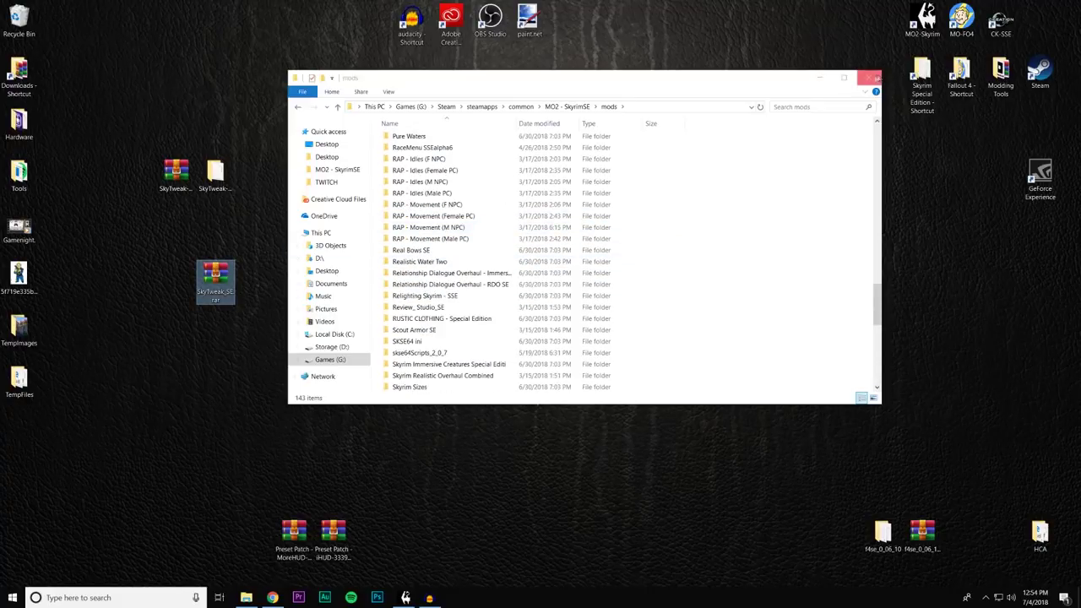
pyautogui.click(878, 77)
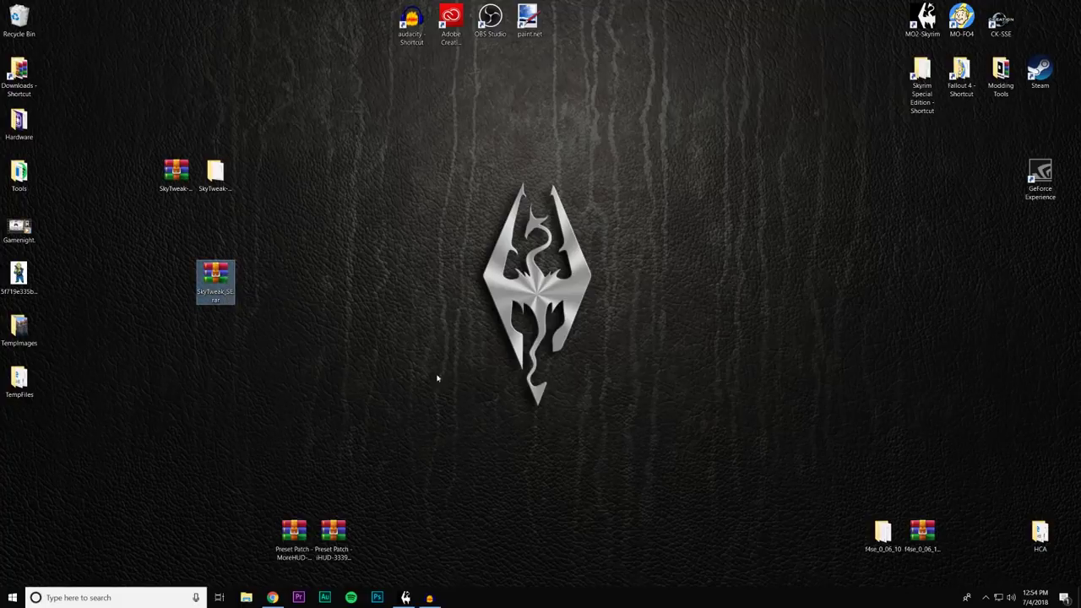
pyautogui.click(405, 596)
# Step: Drag SkyTweak_SE.rar from the desktop into Mod Organizer's Downloads list
pyautogui.click(739, 160)
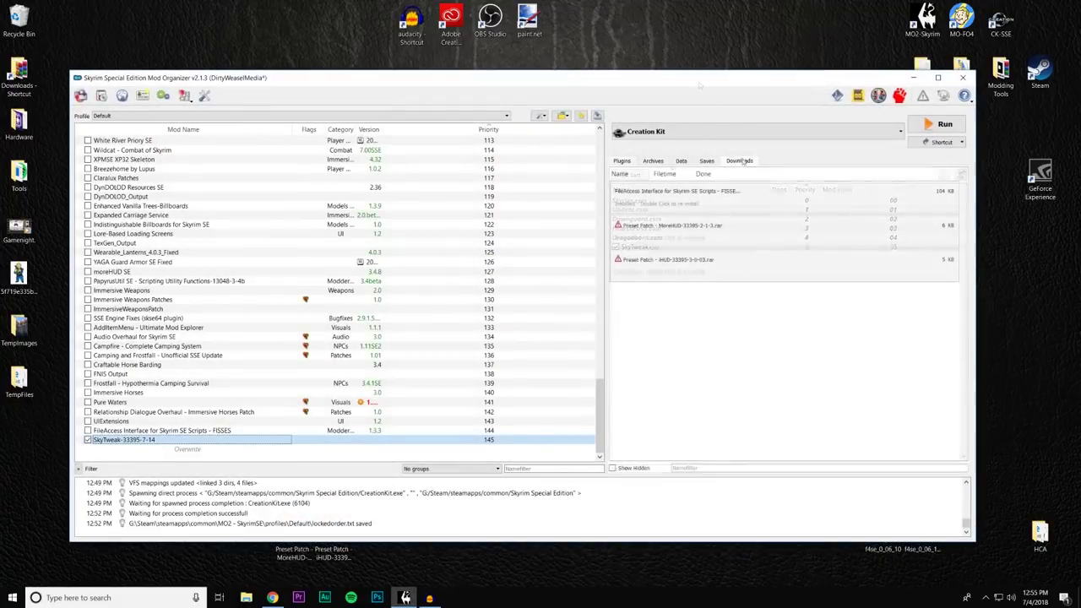
pyautogui.moveTo(215, 279); pyautogui.dragTo(848, 269)
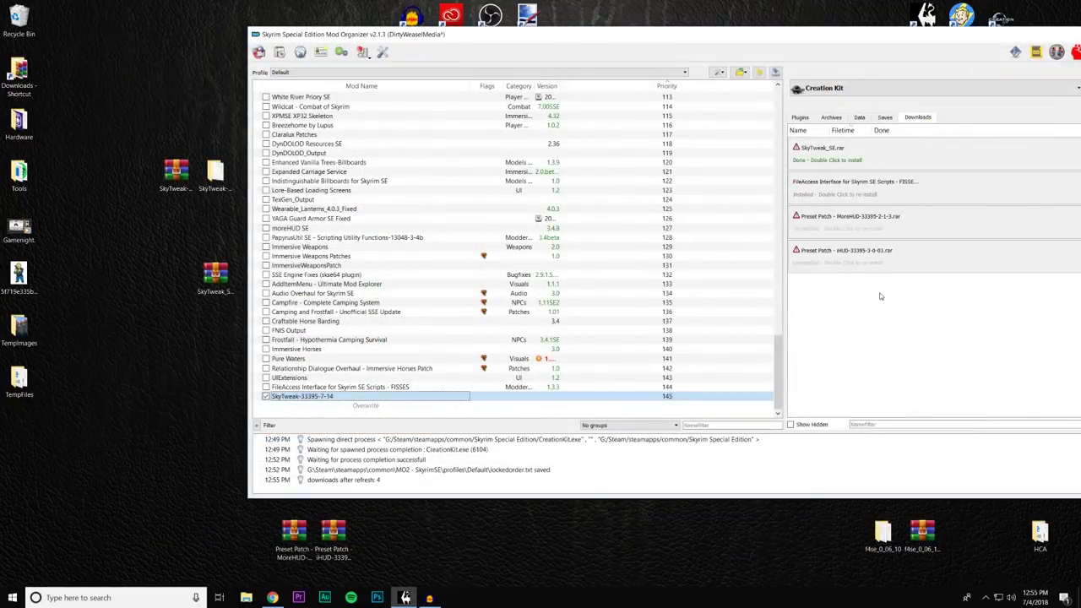
pyautogui.moveTo(790, 40); pyautogui.dragTo(622, 40)
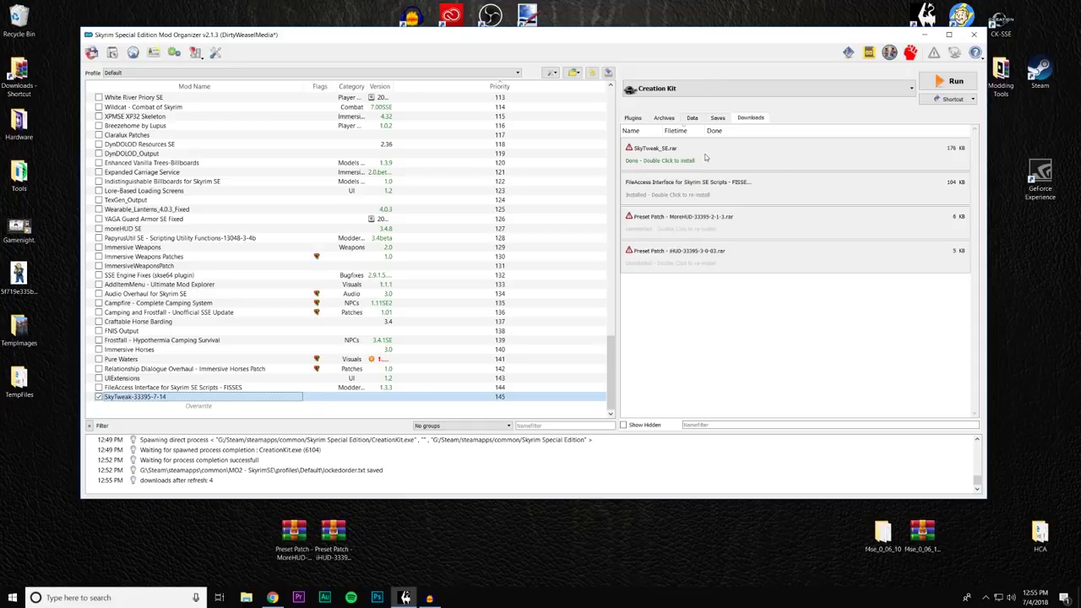
# Step: Remove the old SkyTweak mod from the mod list
pyautogui.press('Return')
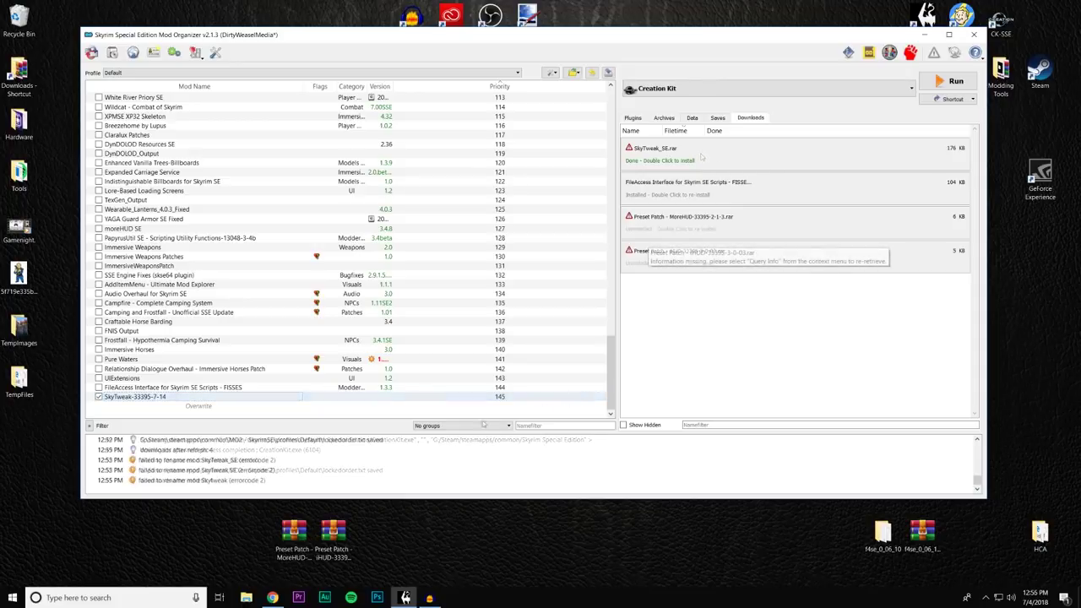
pyautogui.rightClick(148, 397)
pyautogui.click(182, 450)
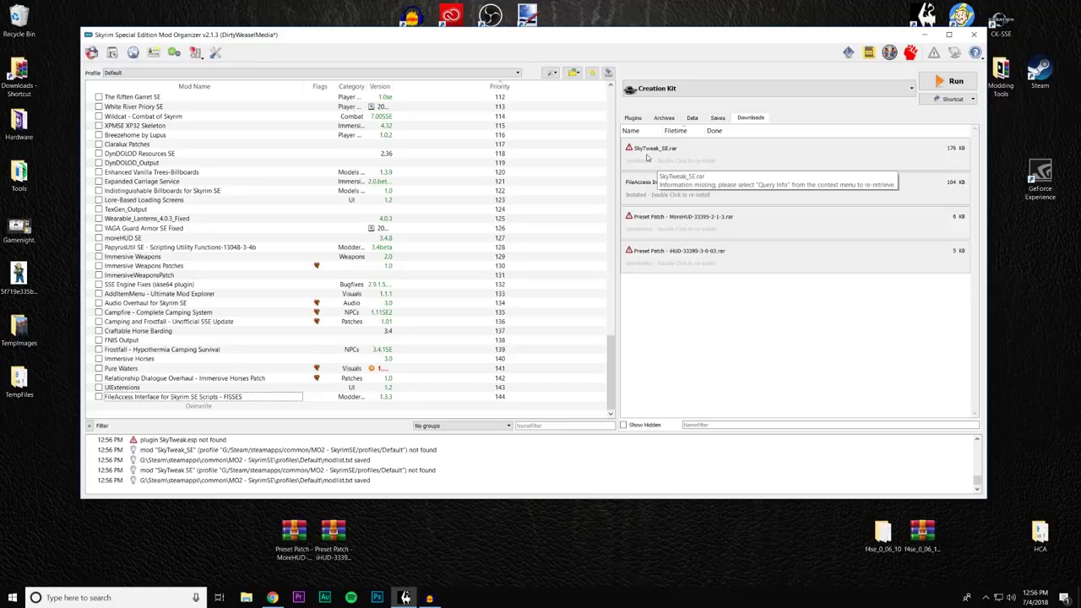
# Step: Install SkyTweak_SE.rar manually, with the SkyTweak_SE folder set as the data directory
pyautogui.doubleClick(647, 157)
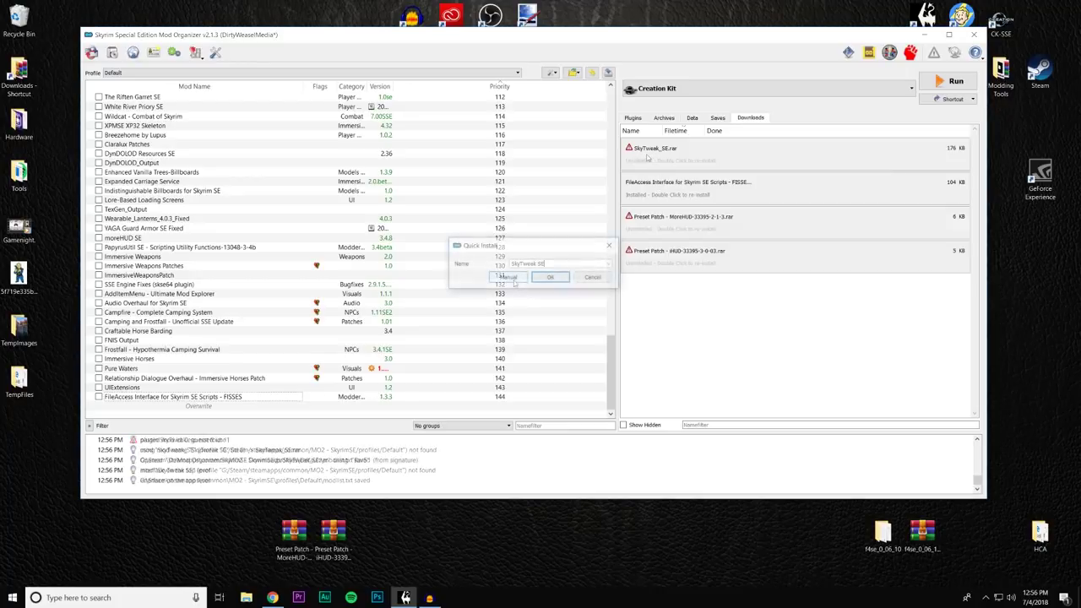
pyautogui.click(508, 276)
pyautogui.rightClick(498, 241)
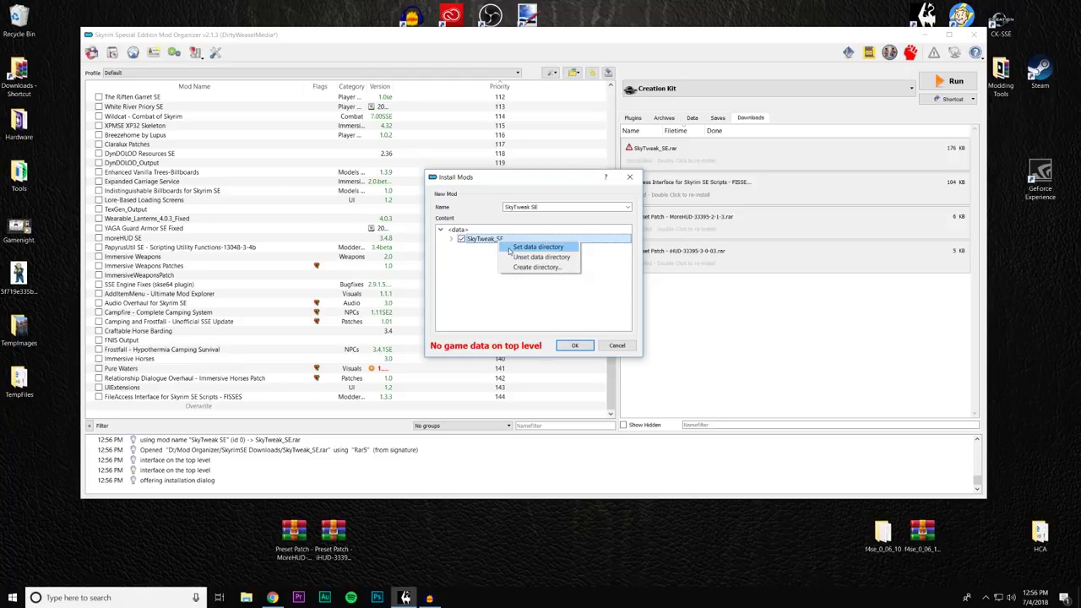
pyautogui.click(509, 247)
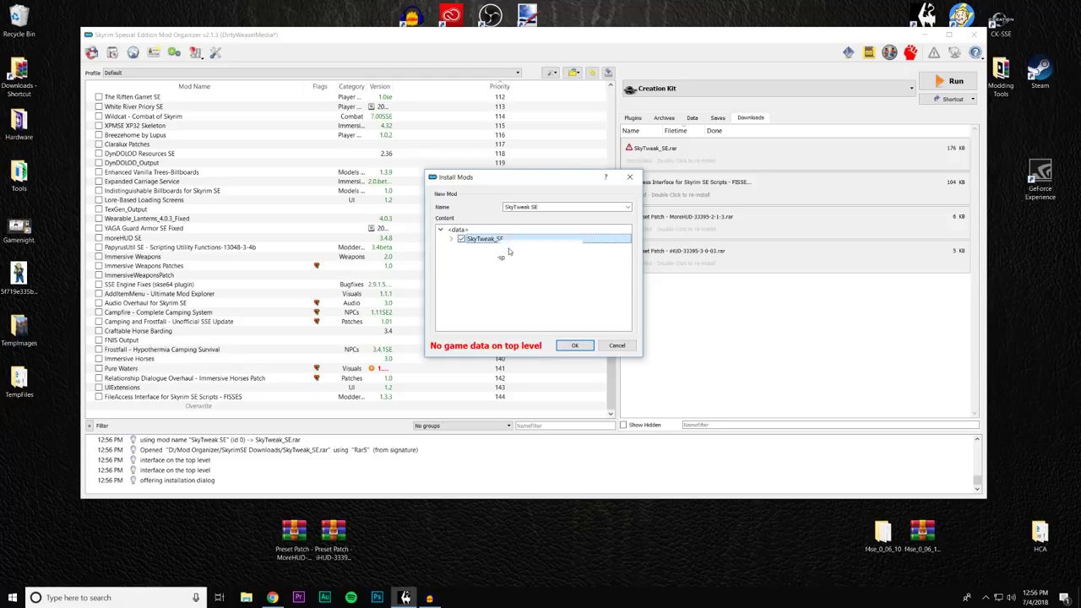
pyautogui.click(574, 346)
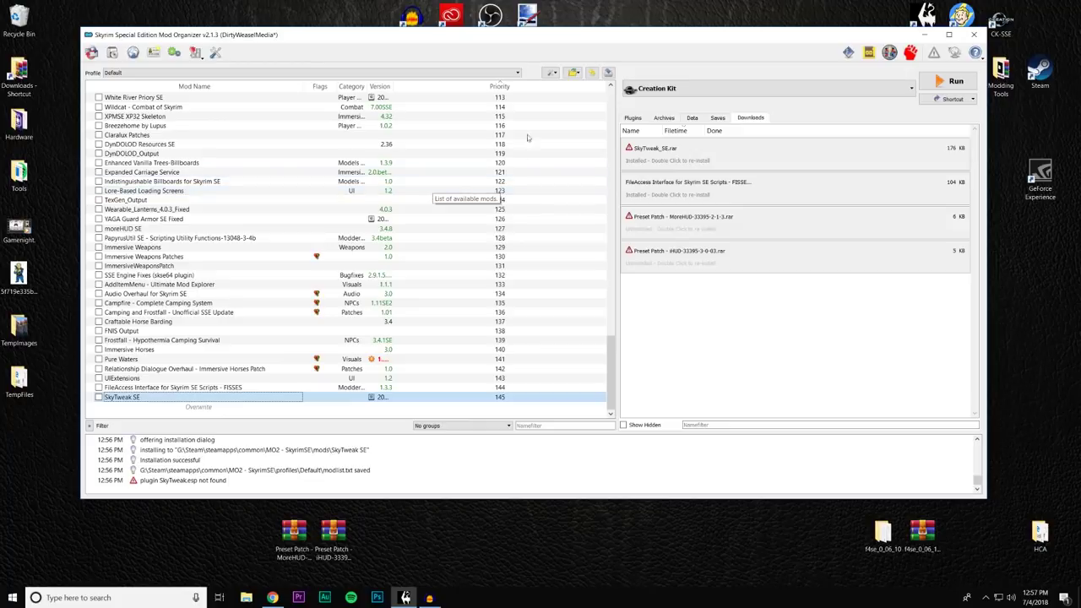
# Step: Switch to the DWM profile and tick SkyTweak SE to enable it
pyautogui.click(279, 73)
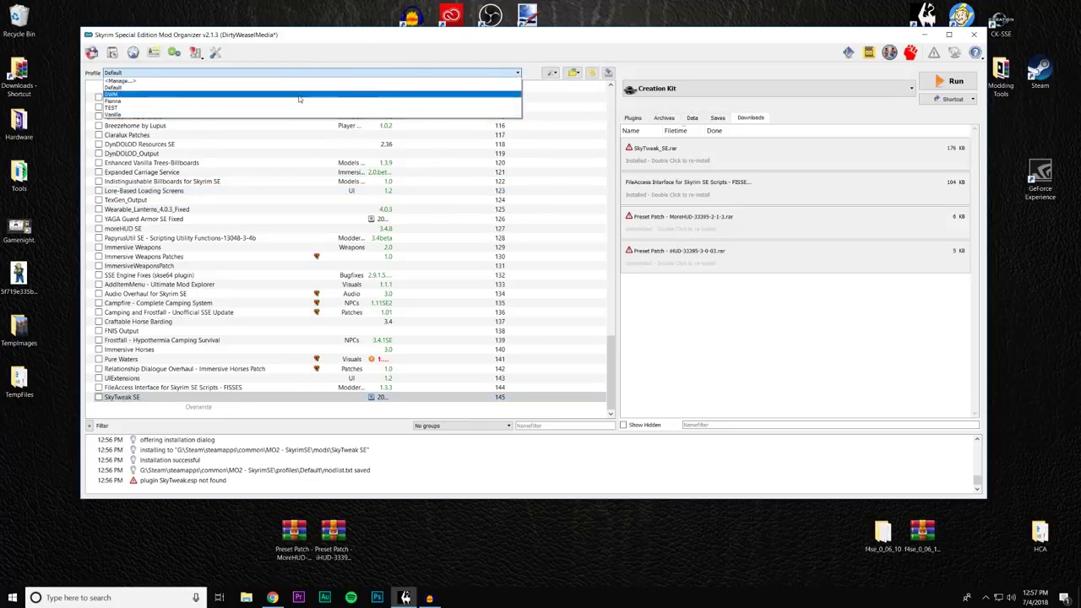
pyautogui.click(299, 98)
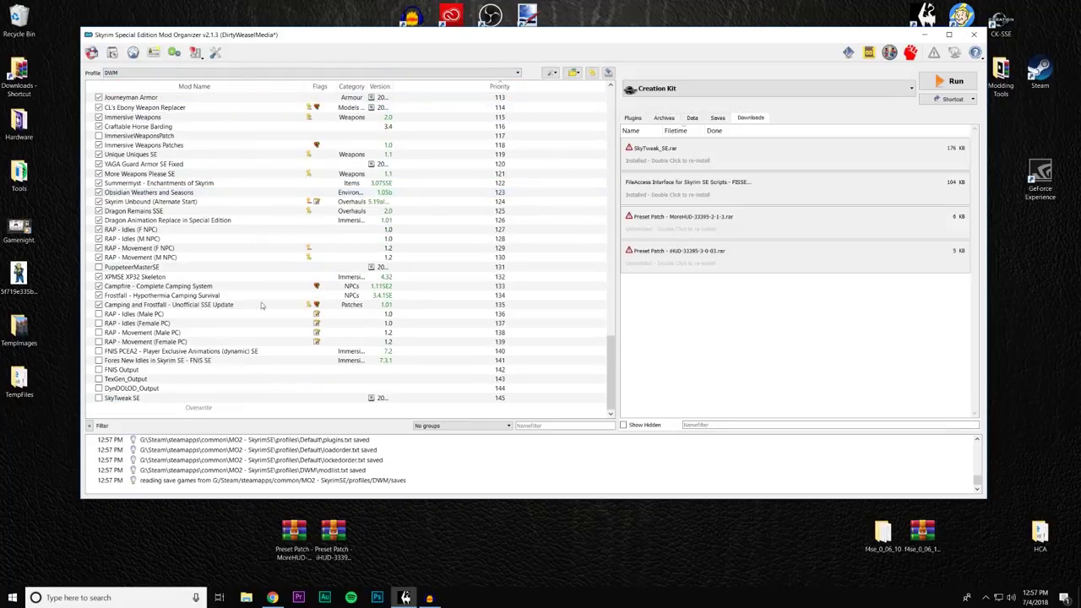
pyautogui.click(103, 399)
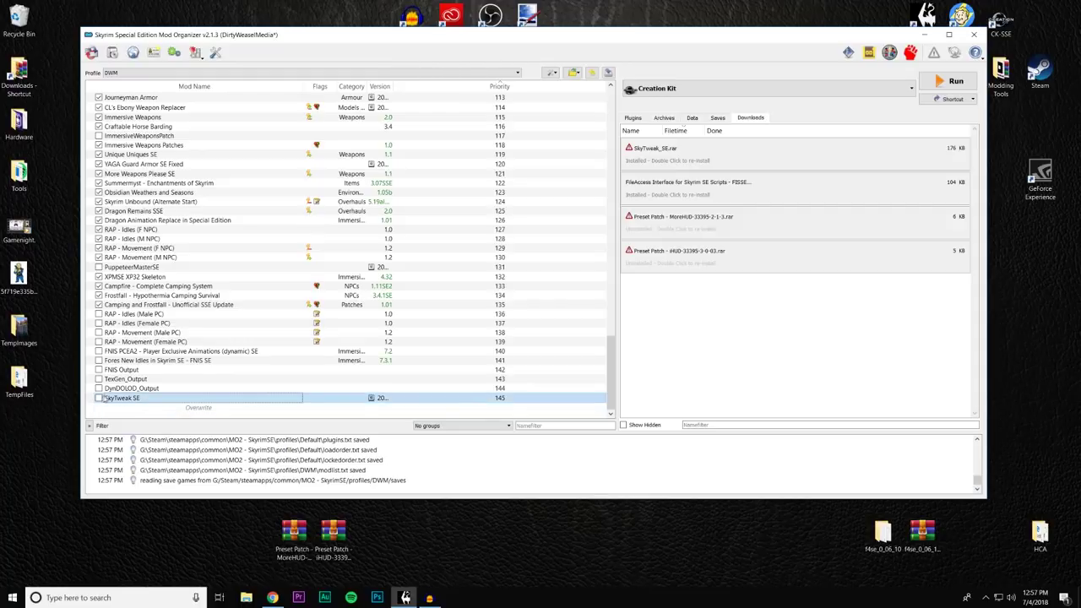
pyautogui.click(99, 398)
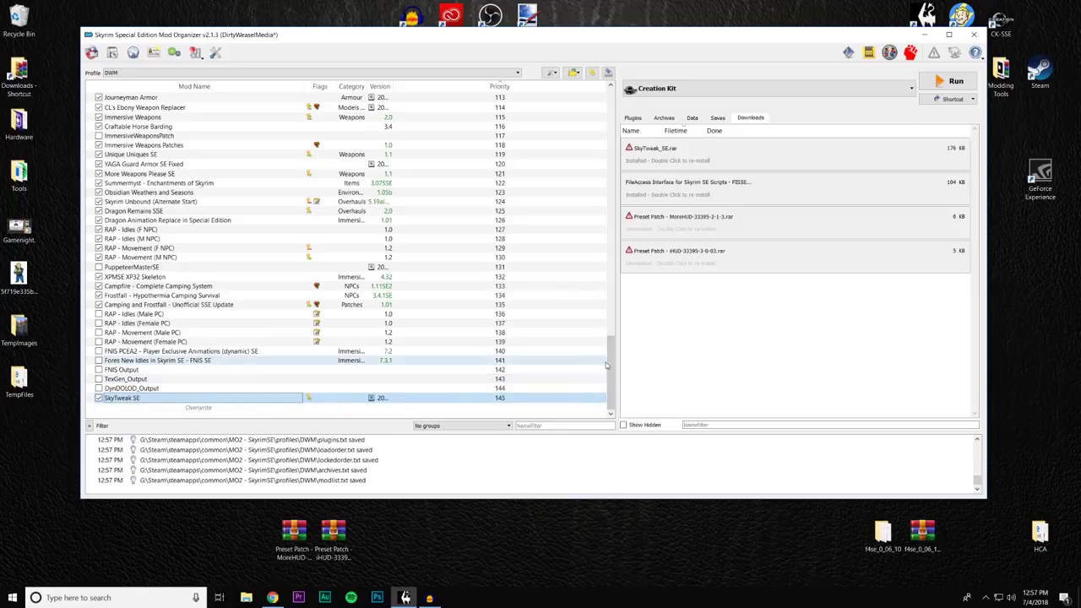
pyautogui.moveTo(611, 361); pyautogui.dragTo(620, 164)
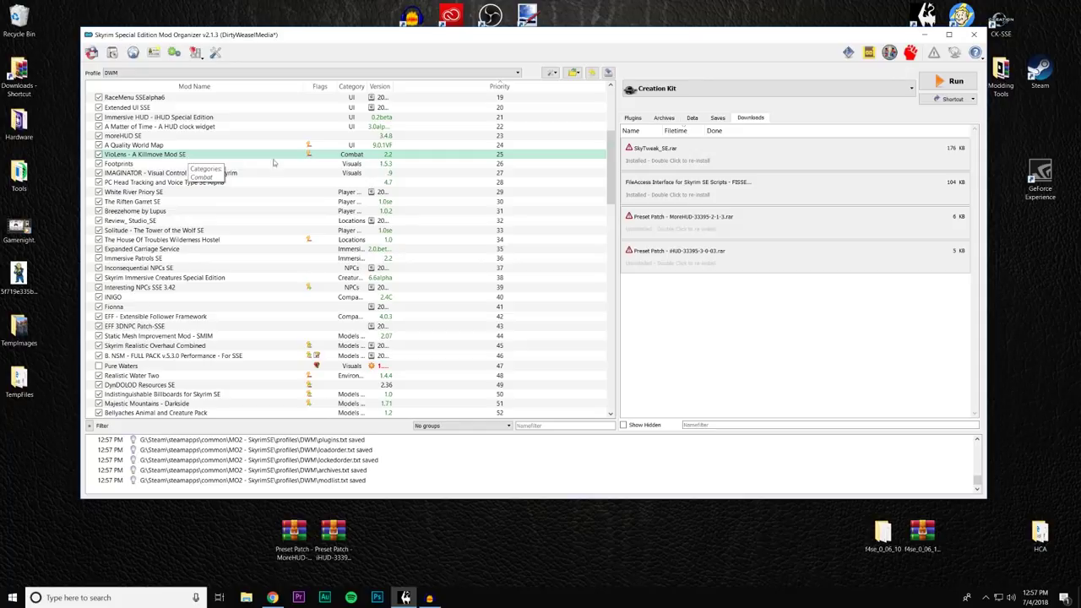
pyautogui.moveTo(612, 166); pyautogui.dragTo(612, 374)
pyautogui.moveTo(267, 398); pyautogui.dragTo(281, 345)
pyautogui.doubleClick(281, 346)
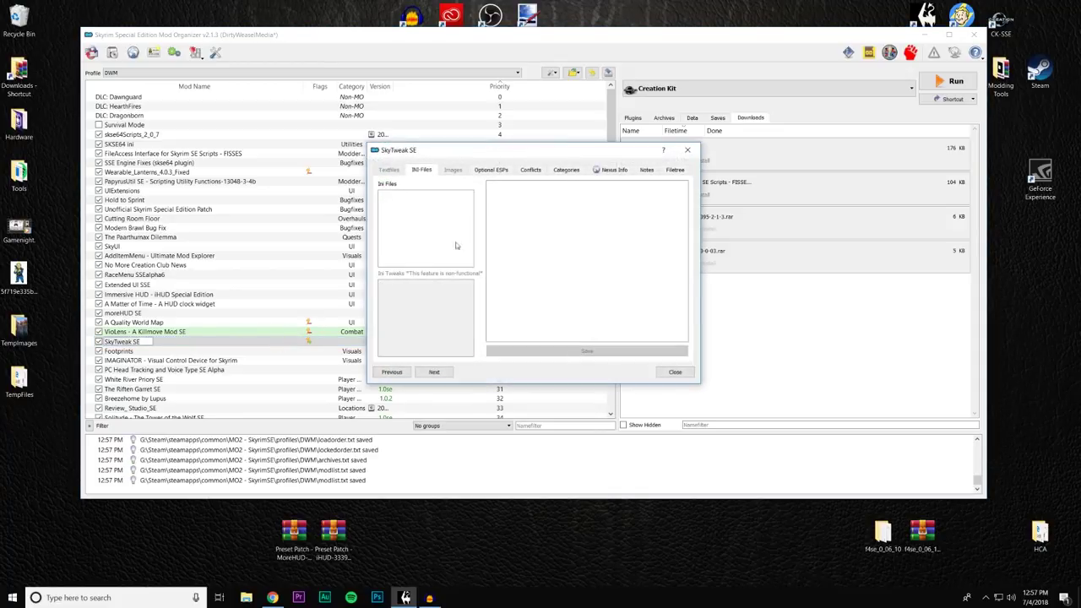
pyautogui.click(539, 170)
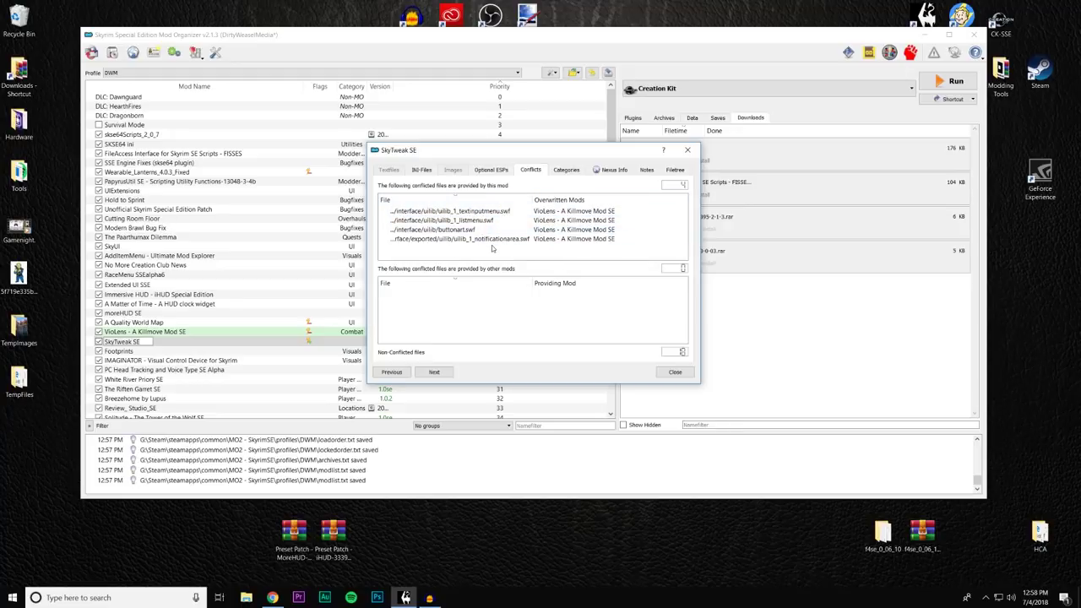
pyautogui.click(675, 372)
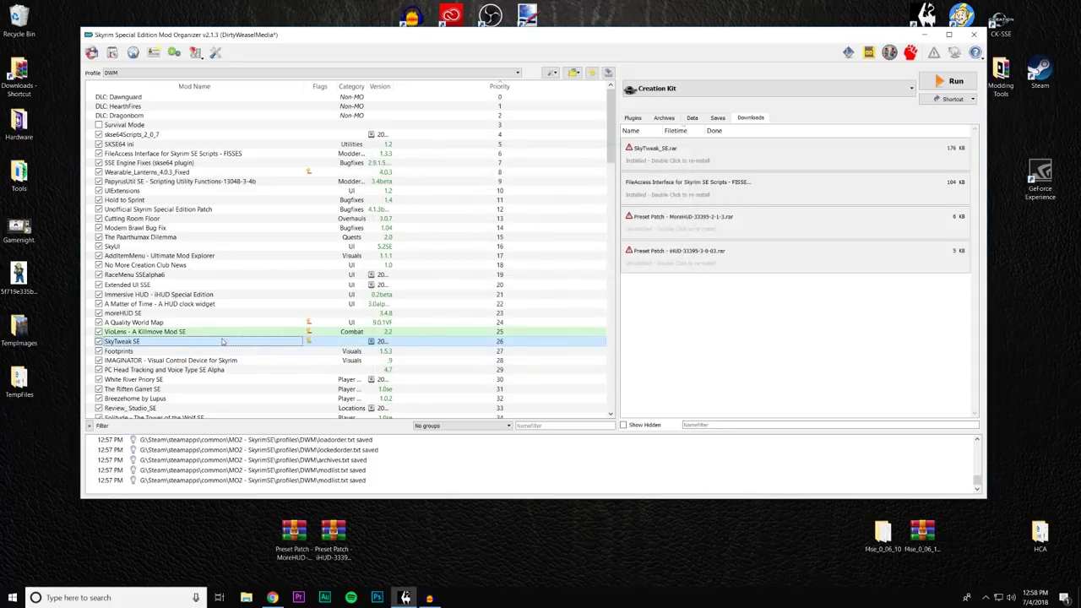
# Step: Drag SkyTweak SE up below PapyrusUtil to priority 9, then view the Plugins list's end
pyautogui.click(207, 332)
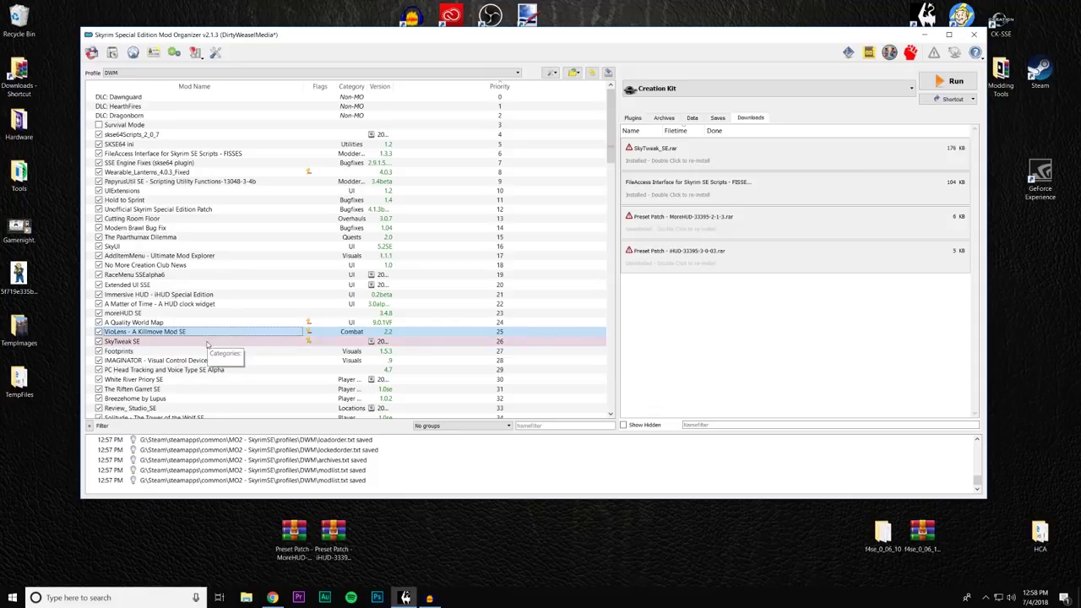
pyautogui.click(207, 342)
pyautogui.moveTo(207, 344); pyautogui.dragTo(216, 161)
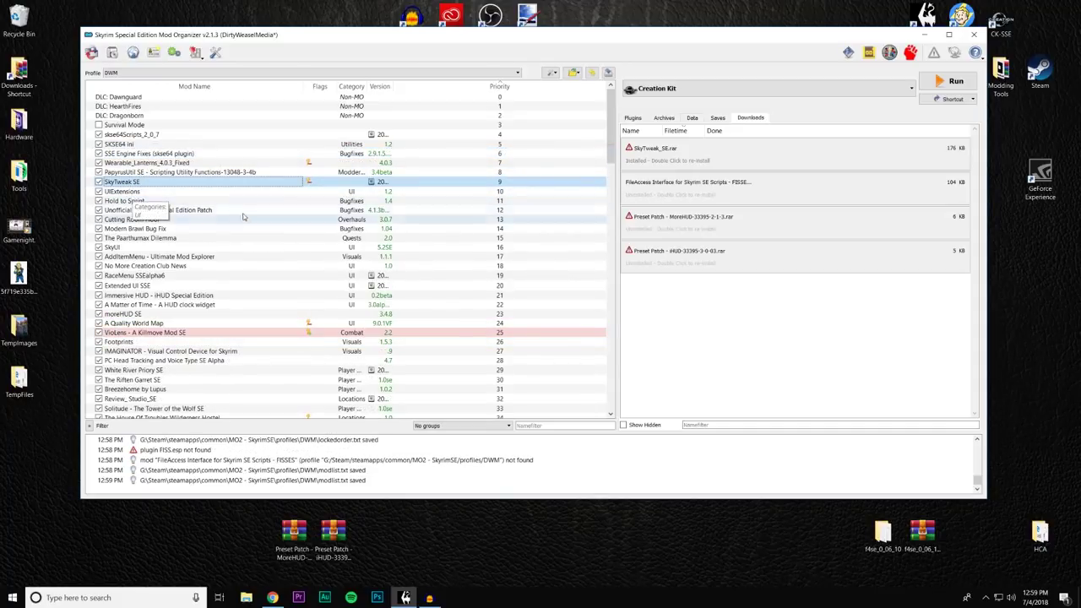
pyautogui.click(245, 183)
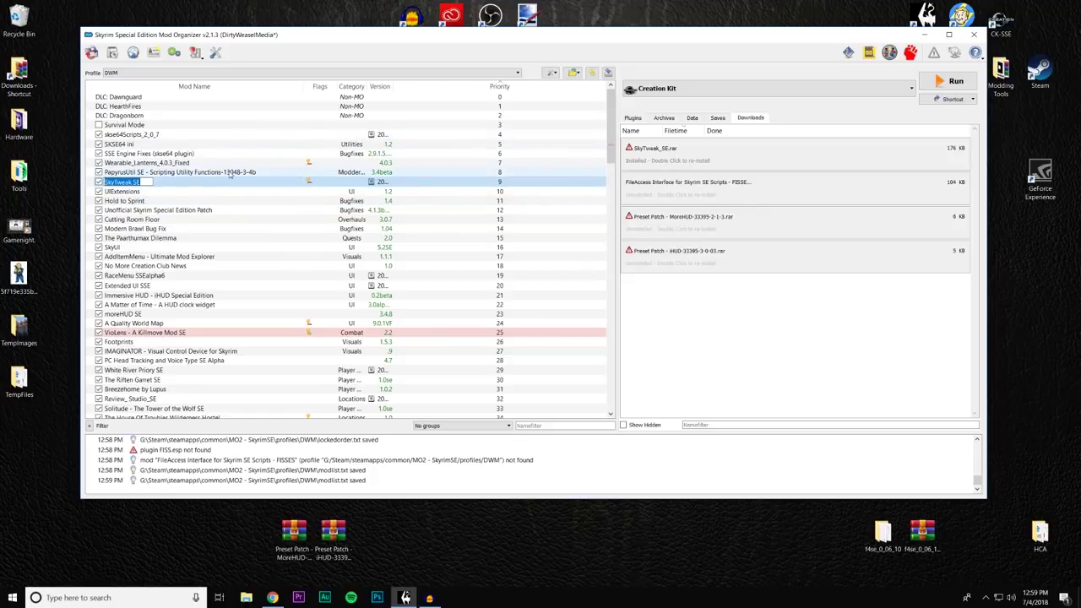
pyautogui.click(233, 184)
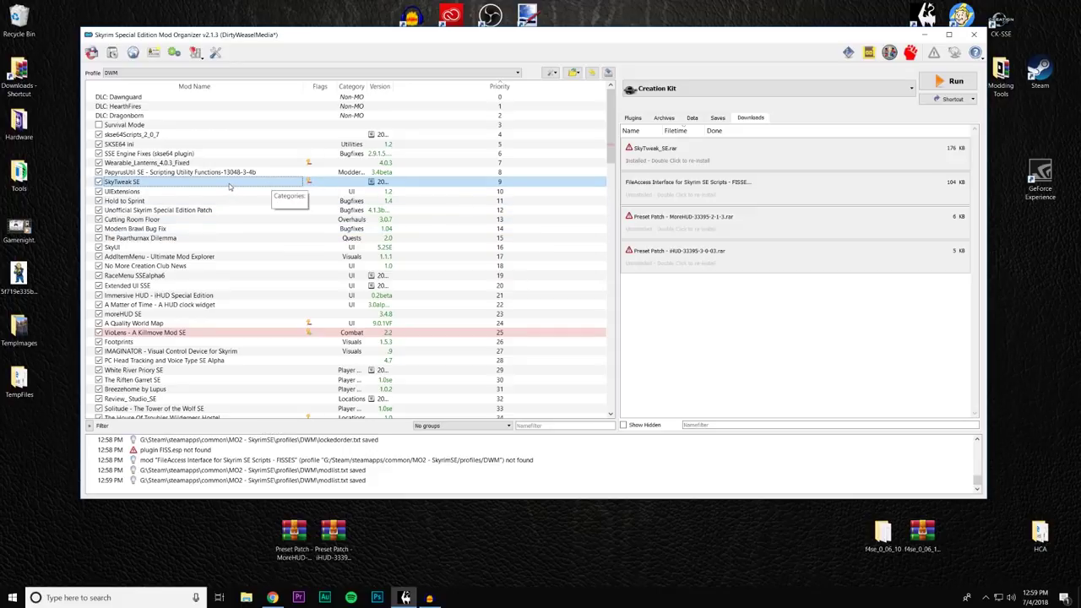
pyautogui.click(633, 118)
pyautogui.scroll(-20, 910, 244)
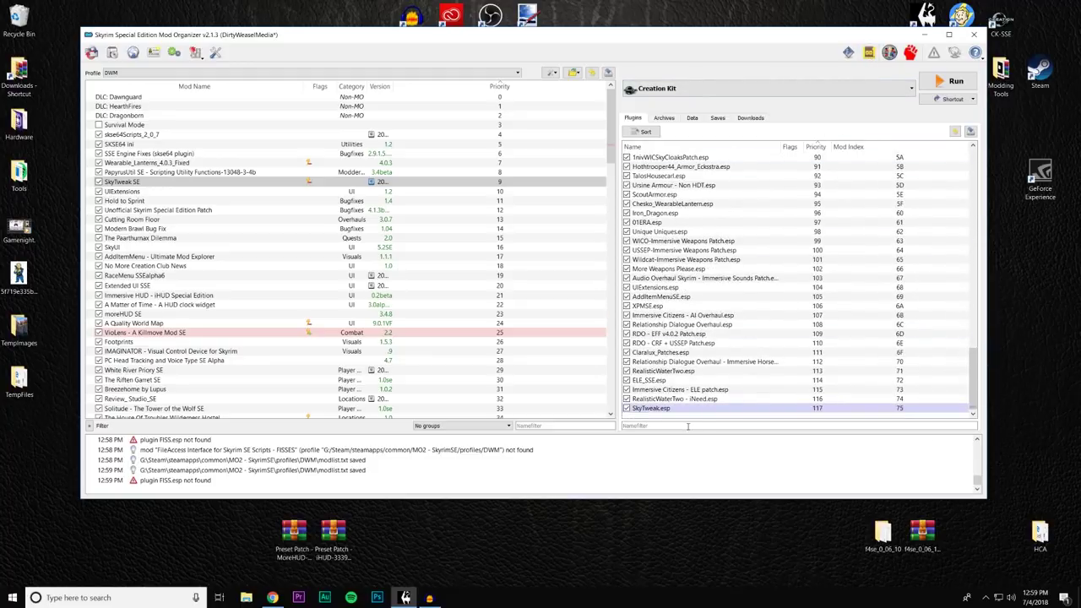
# Step: Launch LOOT from the Mod Organizer toolbar
pyautogui.moveTo(697, 411)
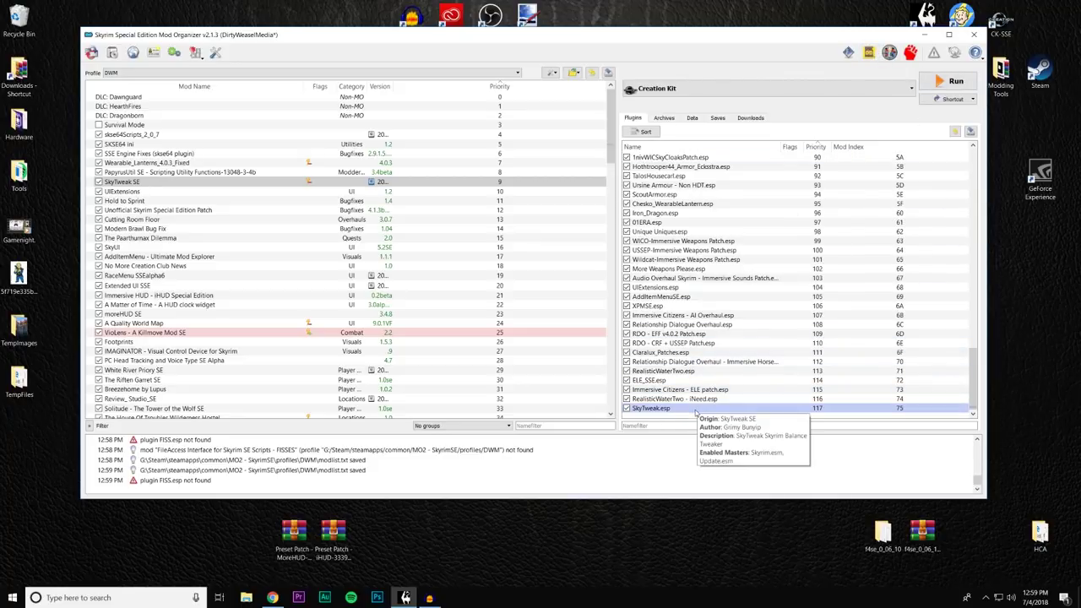
pyautogui.click(867, 53)
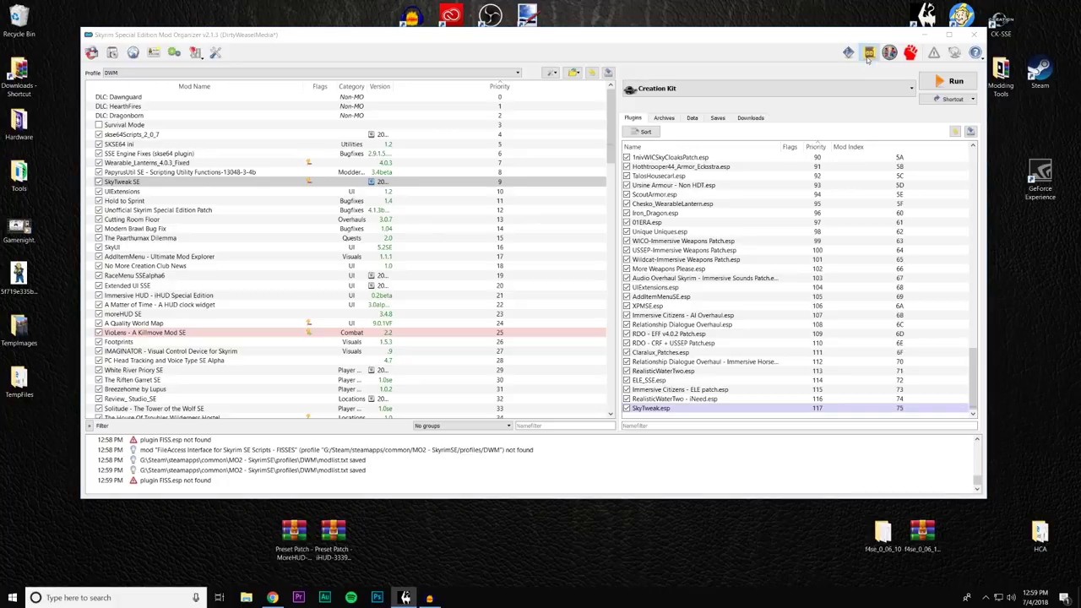
pyautogui.moveTo(627, 212); pyautogui.dragTo(628, 410)
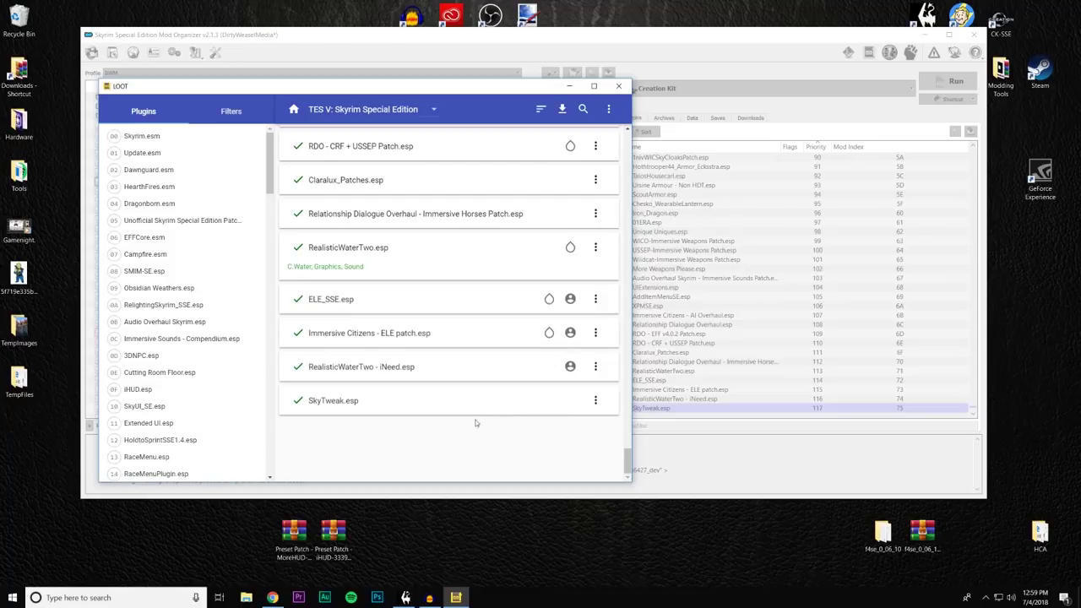
pyautogui.click(541, 111)
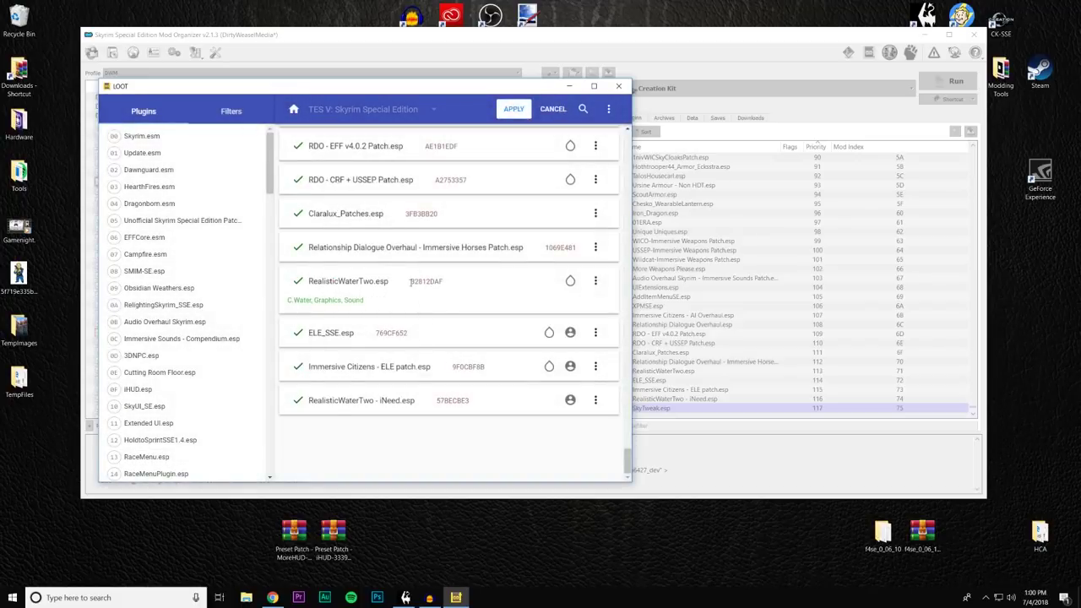
pyautogui.moveTo(631, 459); pyautogui.dragTo(628, 430)
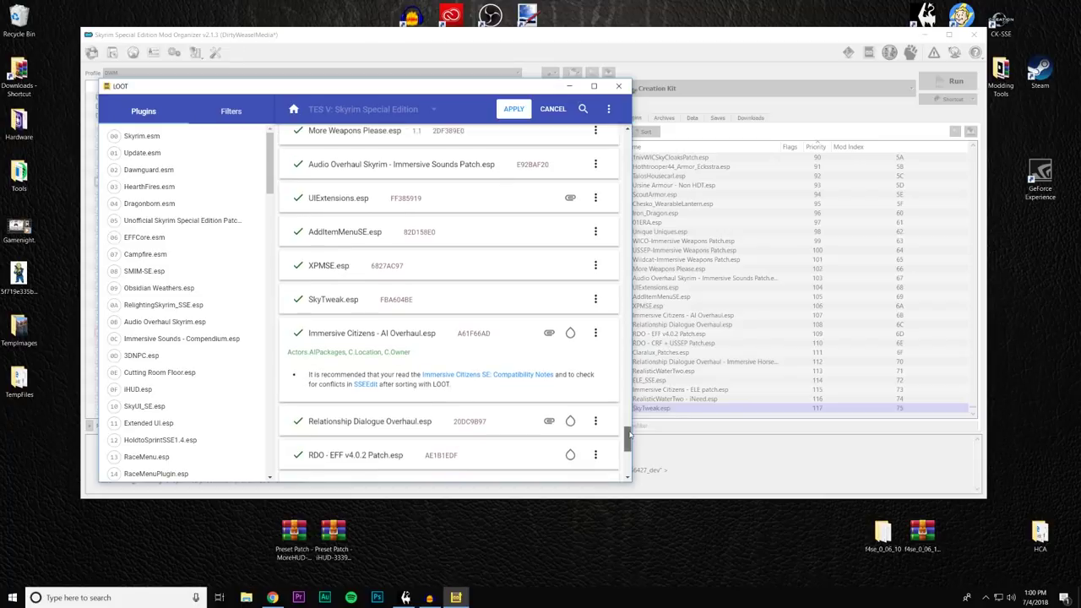
pyautogui.click(553, 109)
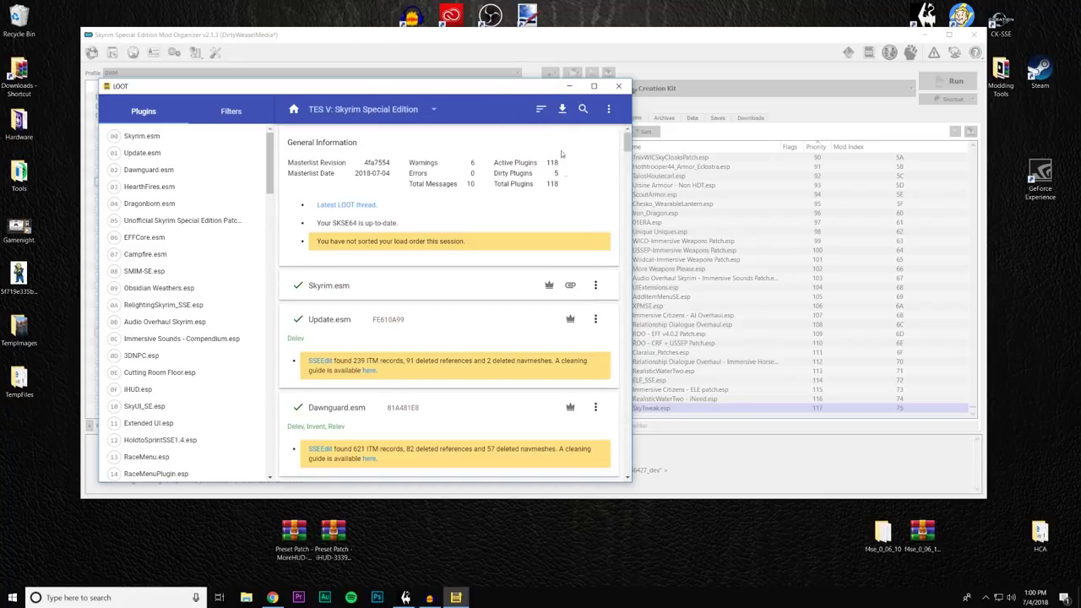
pyautogui.moveTo(630, 141); pyautogui.dragTo(627, 463)
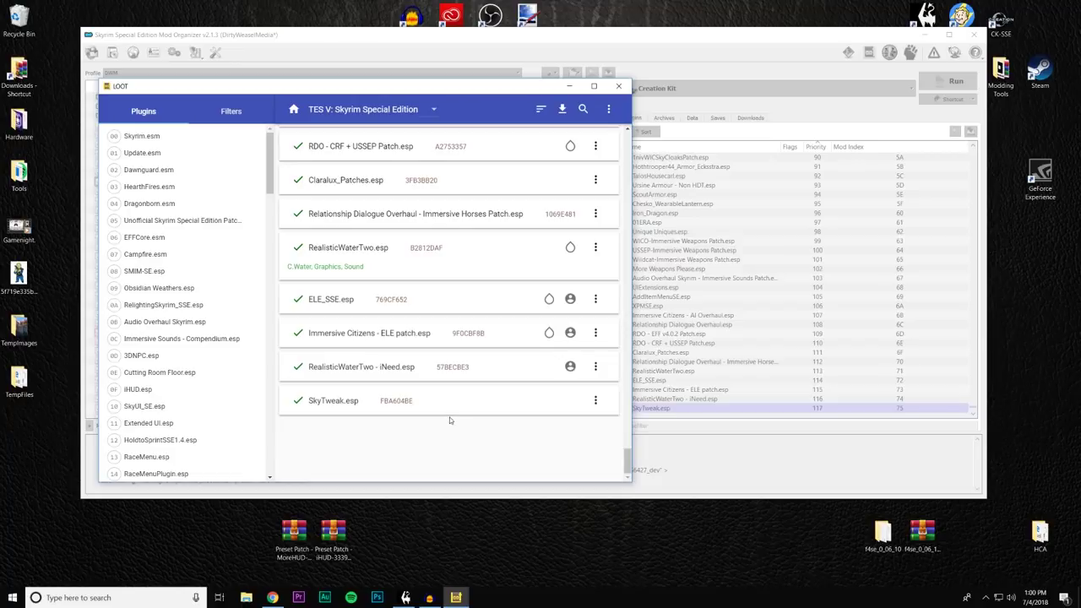
# Step: Edit SkyTweak.esp's metadata to put it in the Late Loaders group and save
pyautogui.click(596, 402)
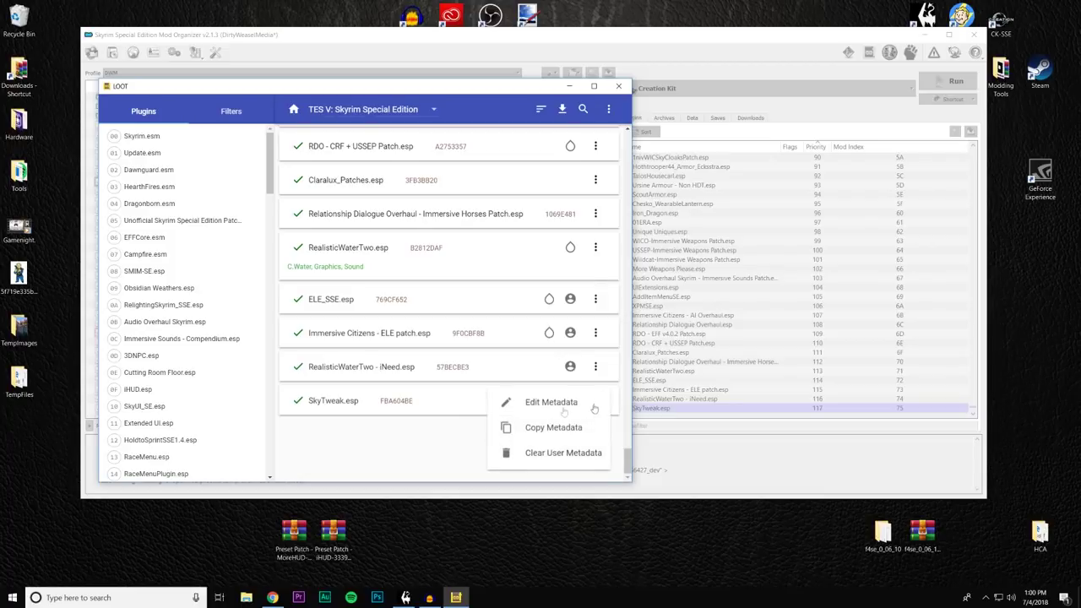
pyautogui.click(561, 404)
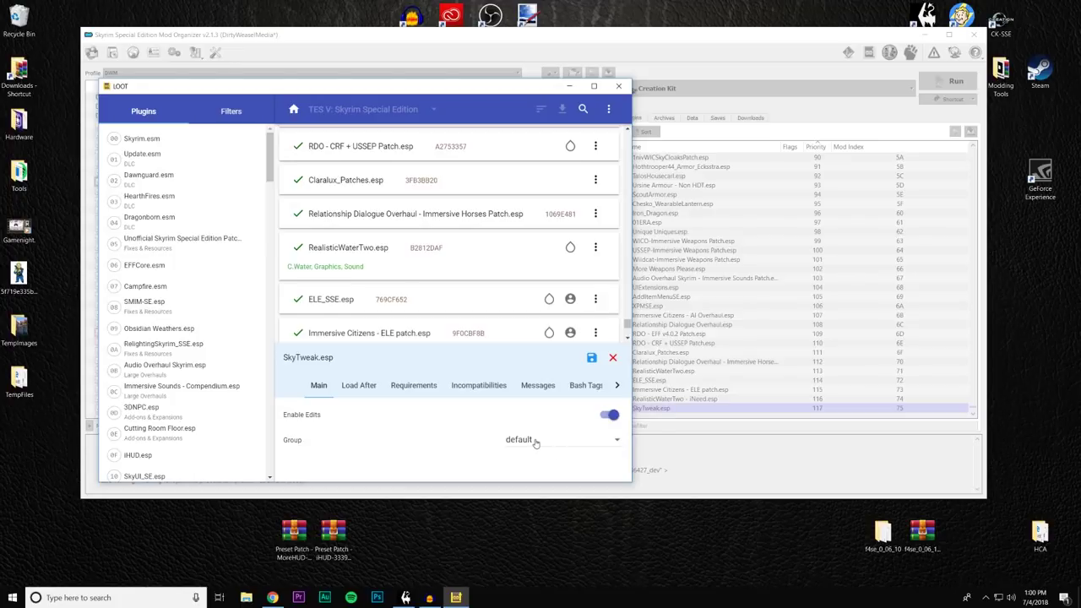
pyautogui.click(537, 443)
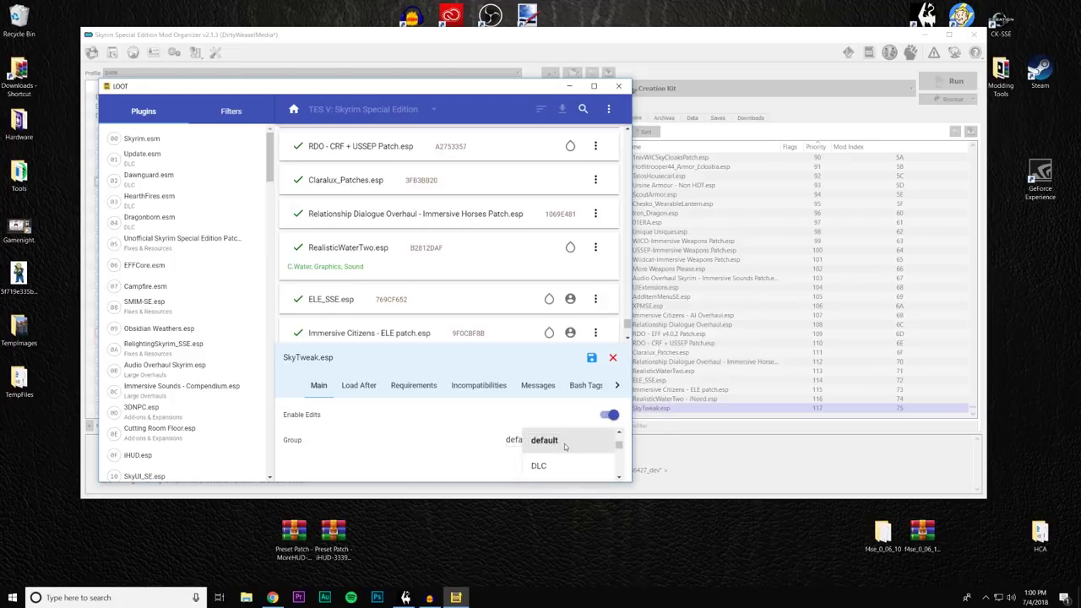
pyautogui.scroll(-2, 565, 449)
pyautogui.scroll(-5, 566, 448)
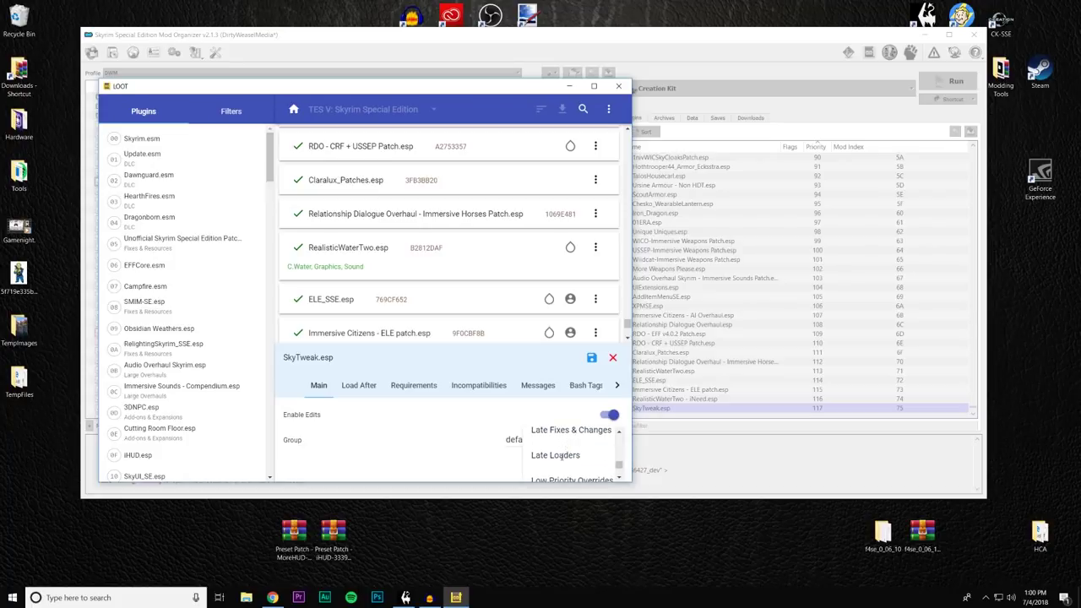
pyautogui.click(561, 456)
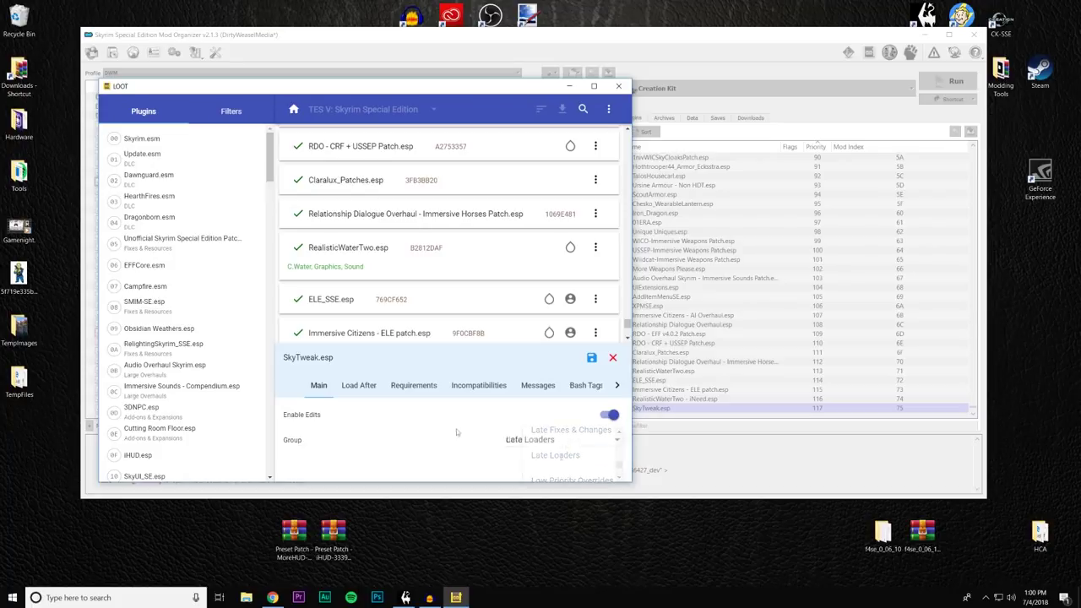
pyautogui.click(592, 359)
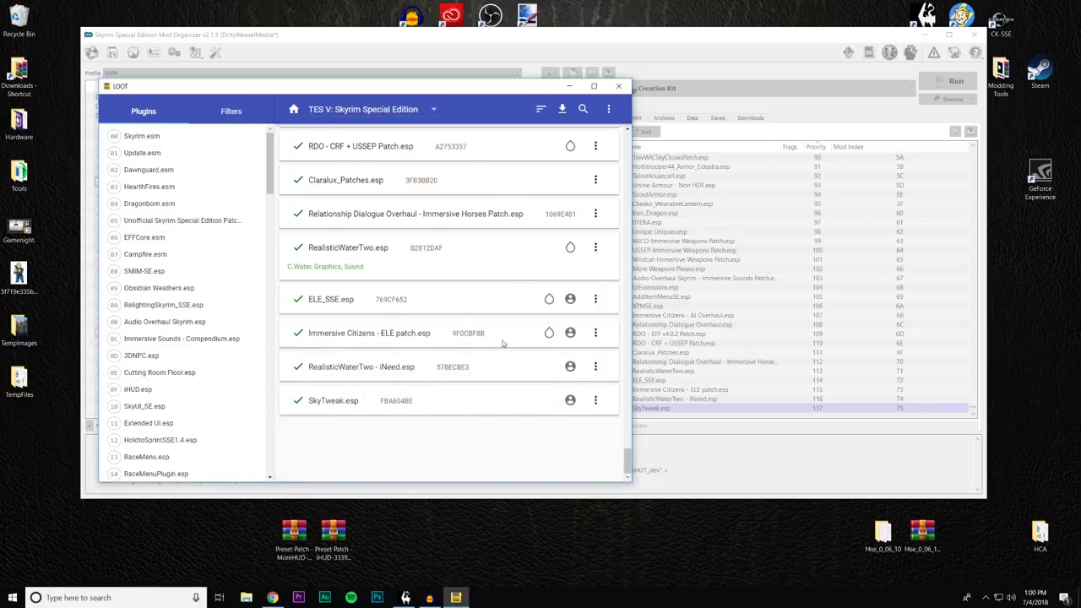
# Step: Sort the load order in LOOT and apply it so SkyTweak.esp loads before RealisticWaterTwo
pyautogui.click(541, 109)
pyautogui.scroll(-10, 620, 438)
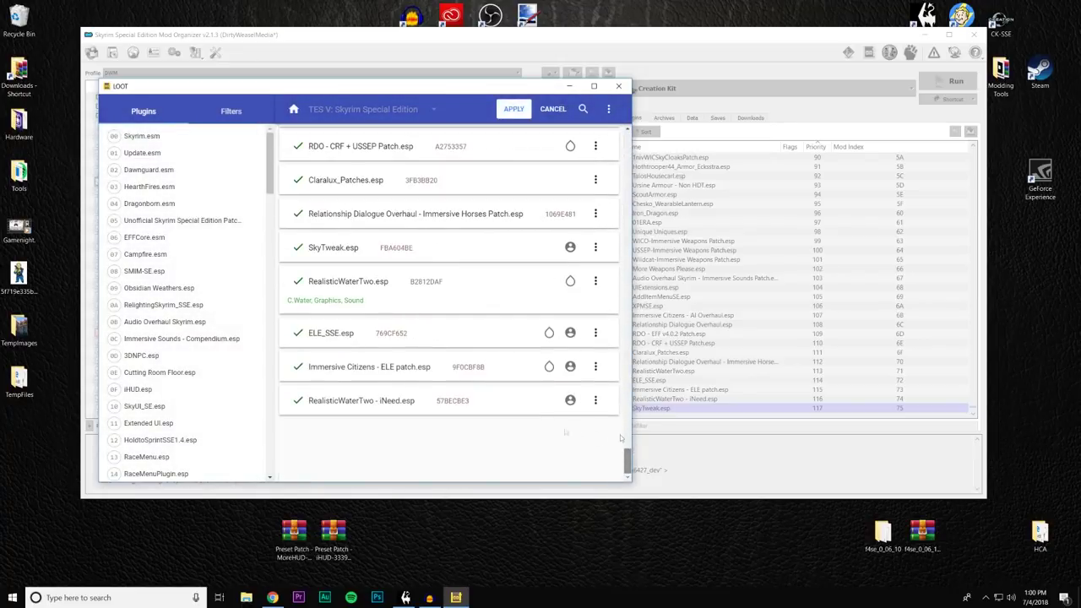
pyautogui.scroll(1, 404, 356)
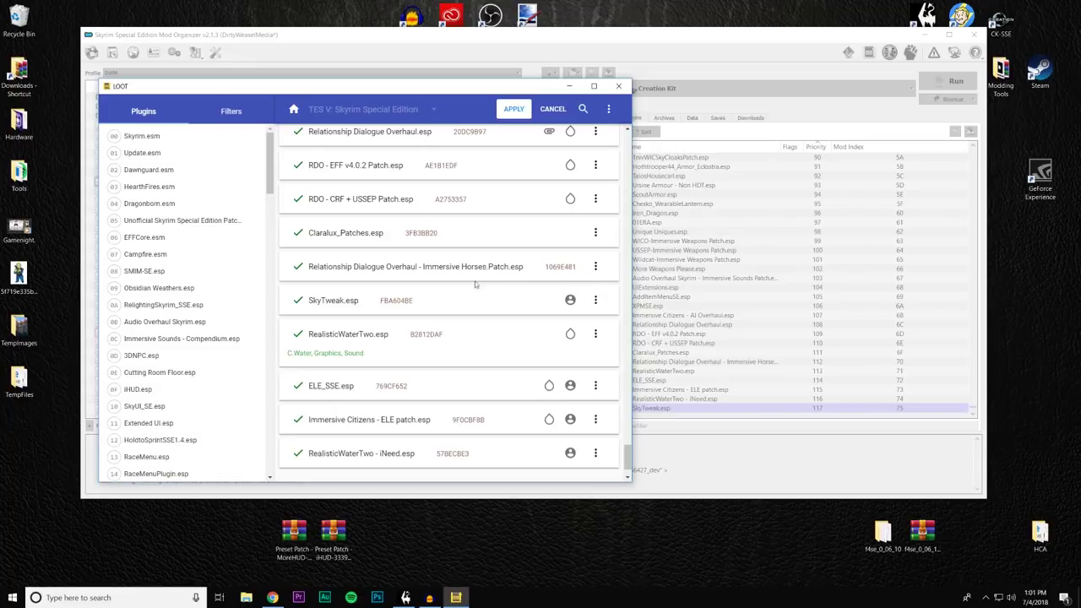
pyautogui.click(513, 109)
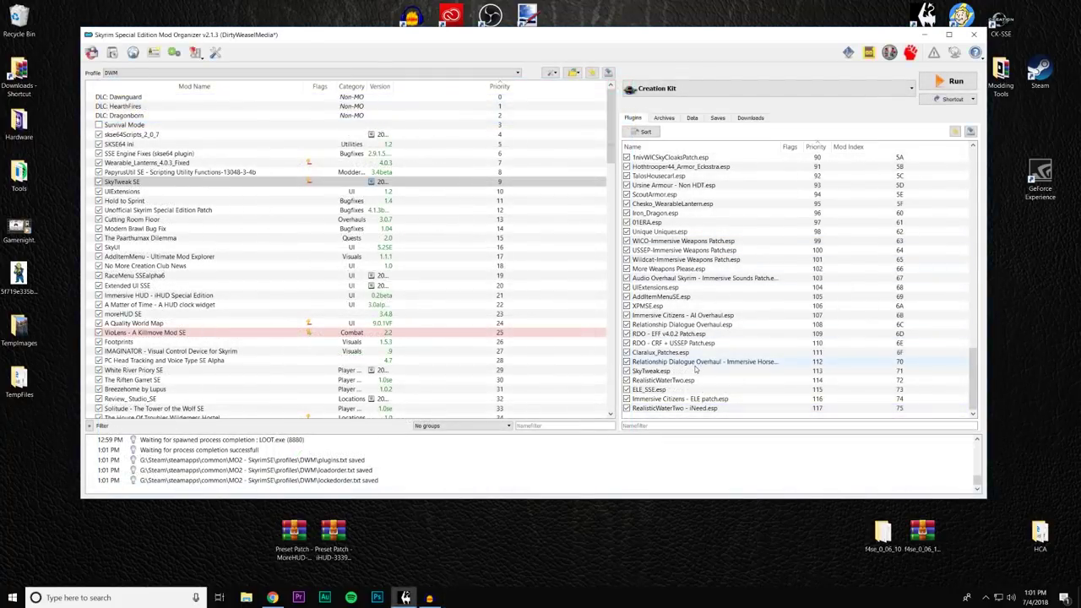
# Step: Select SkyTweak.esp in the plugin list to check its position
pyautogui.click(717, 371)
pyautogui.moveTo(974, 378)
pyautogui.mouseDown()
pyautogui.moveTo(978, 265)
pyautogui.moveTo(977, 377)
pyautogui.mouseUp()
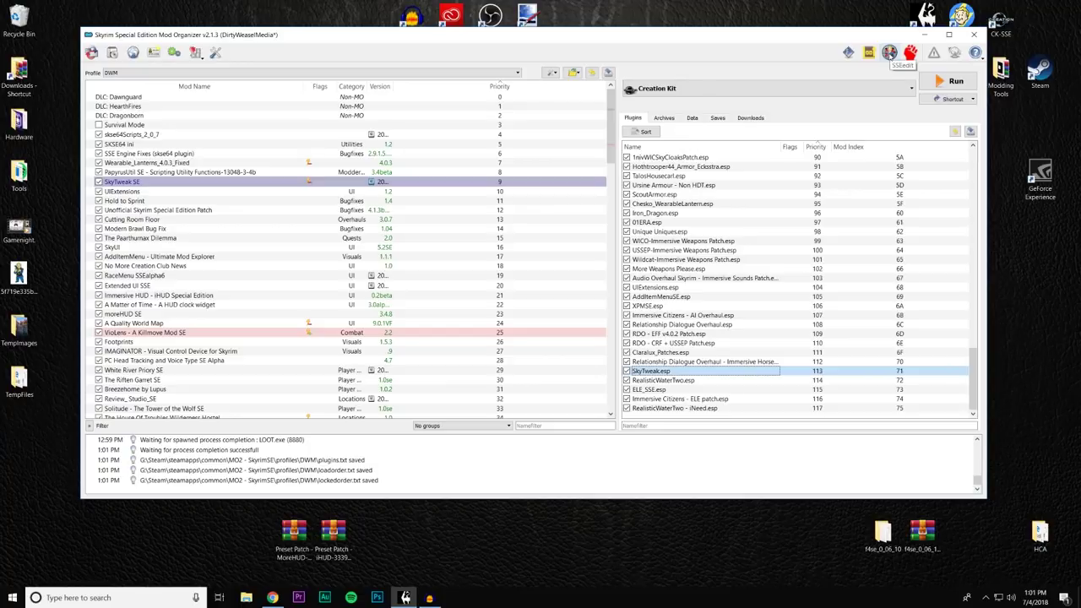
pyautogui.moveTo(706, 373)
# Step: Launch Skyrim through SKSE from the executable list
pyautogui.click(714, 88)
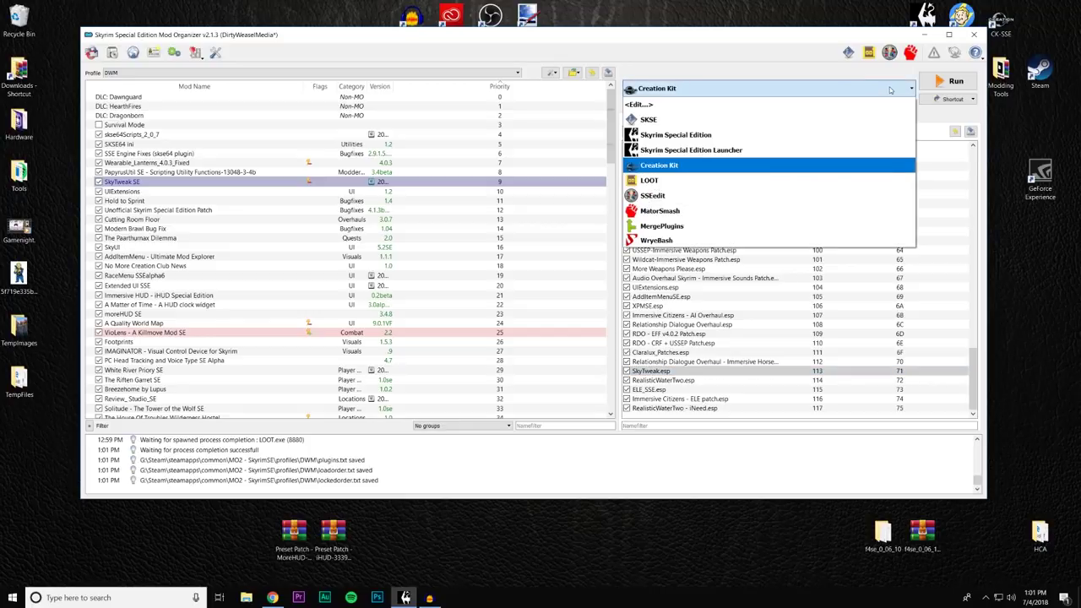
pyautogui.click(733, 122)
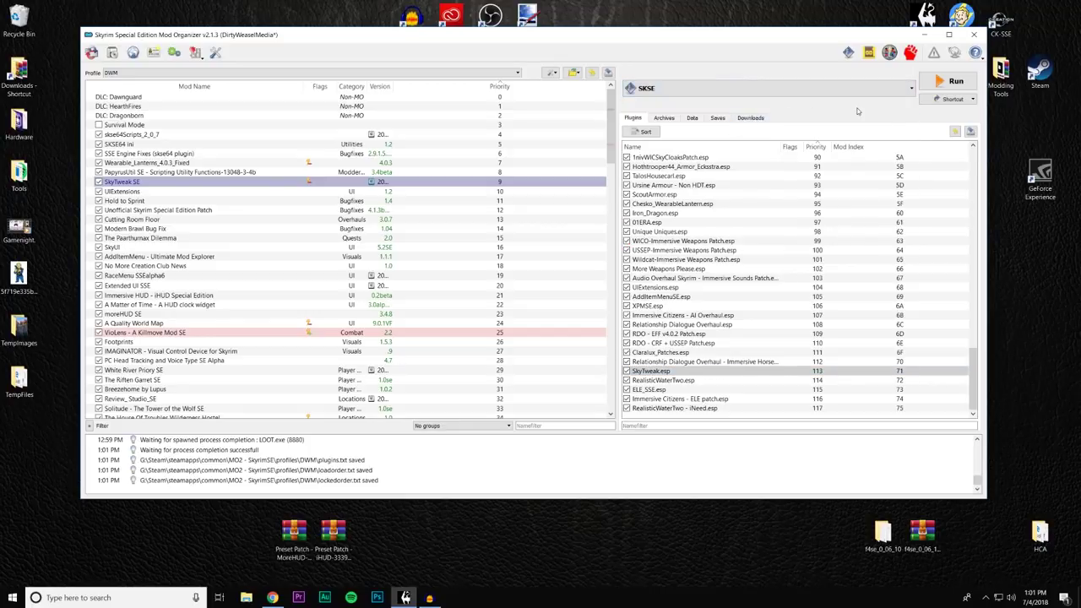
pyautogui.click(950, 81)
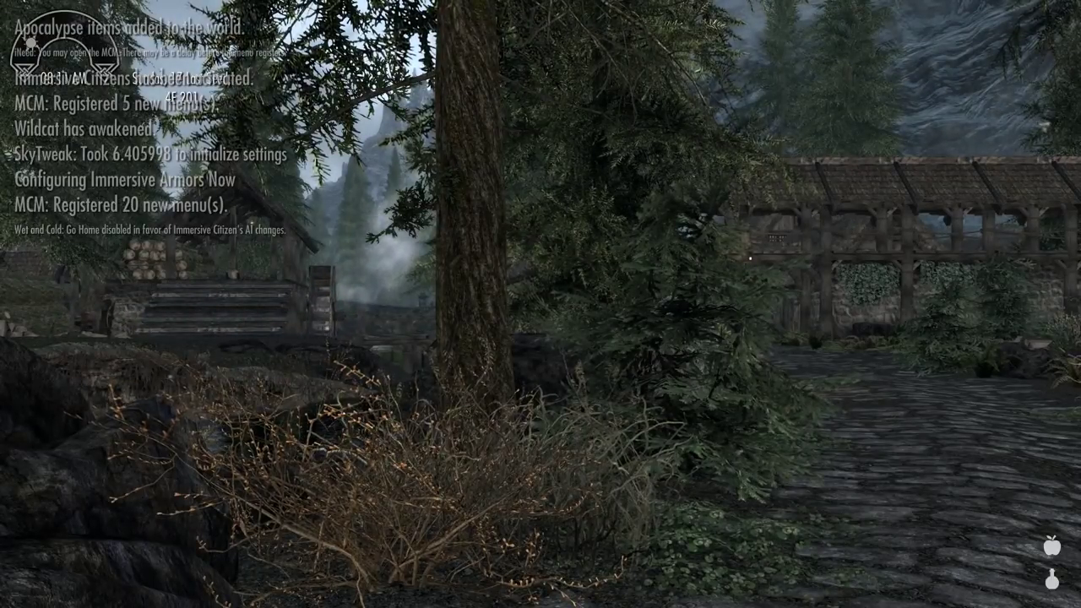
# Step: Open SkyTweak's page in the Mod Configuration Menu from the pause menu
pyautogui.press('Escape')
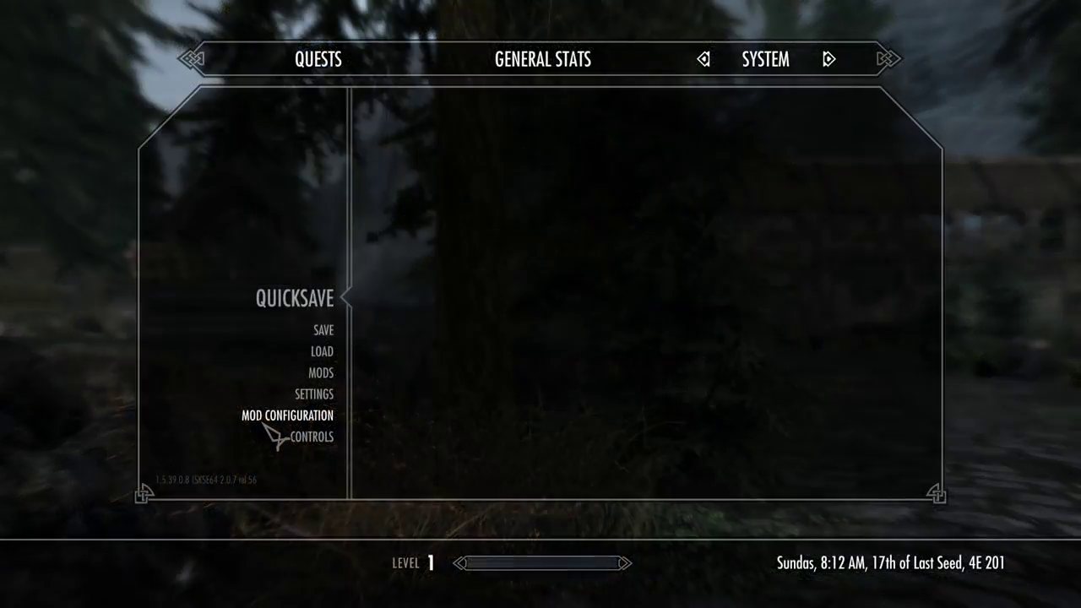
pyautogui.click(263, 423)
pyautogui.scroll(-6, 240, 263)
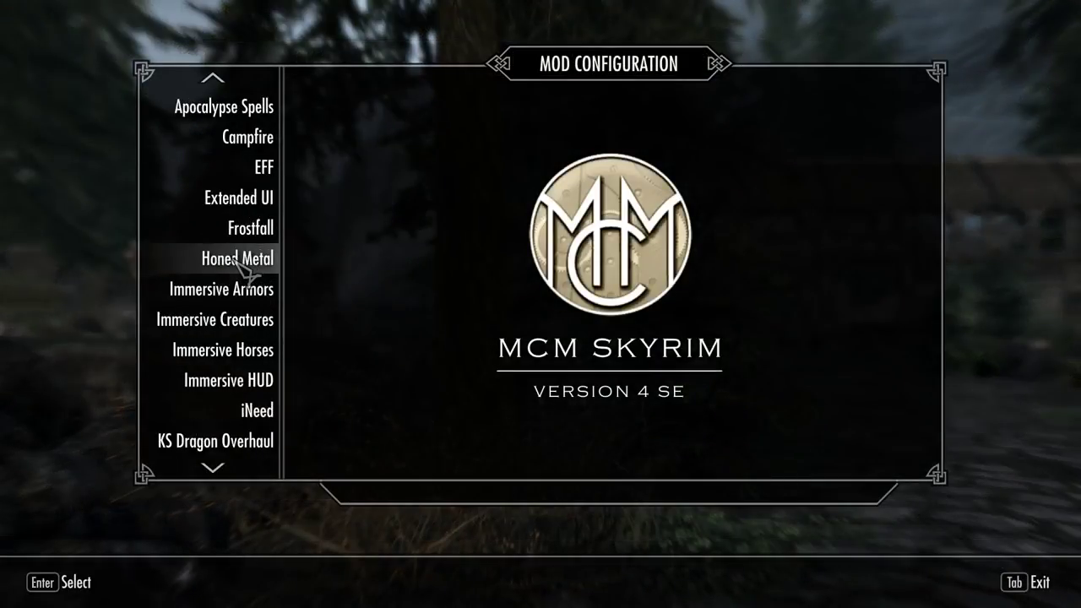
pyautogui.scroll(-4, 240, 263)
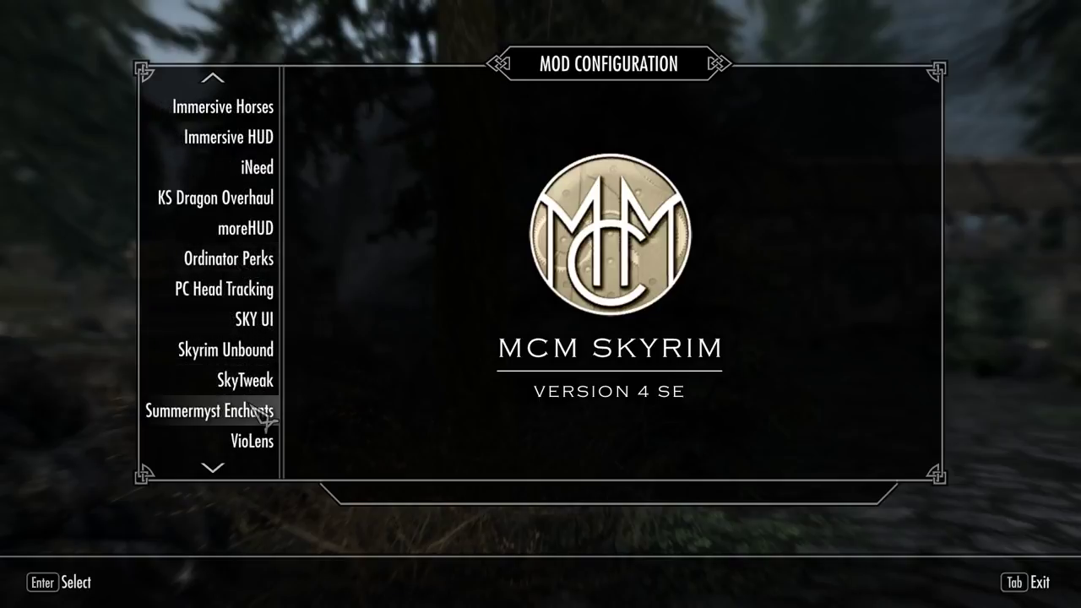
pyautogui.click(247, 384)
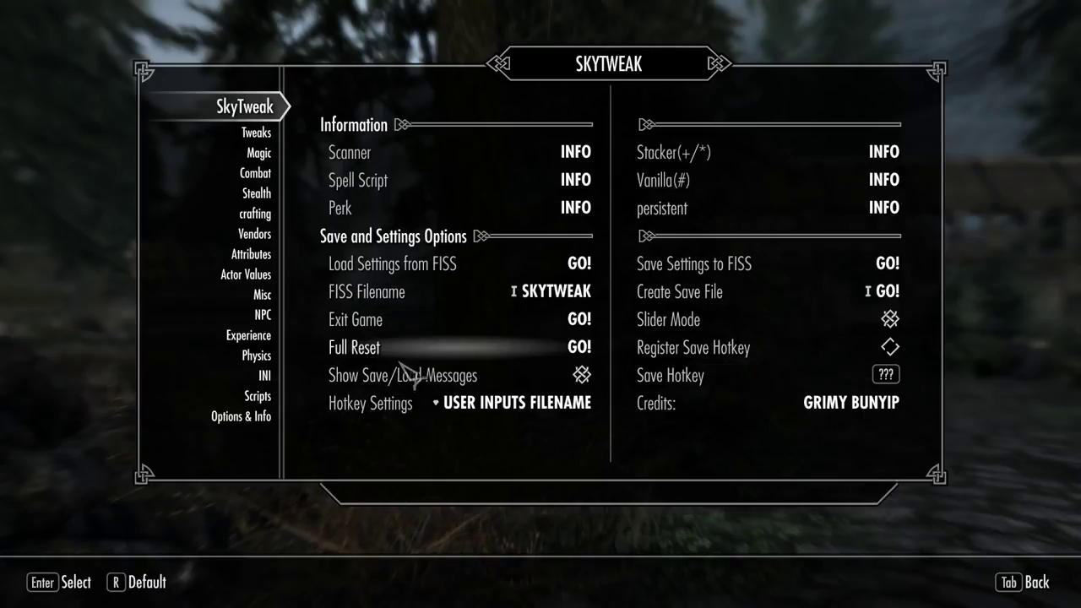
# Step: Browse SkyTweak's Combat, Crafting, Attributes, Misc, Experience and INI pages, ending on Experience
pyautogui.click(249, 176)
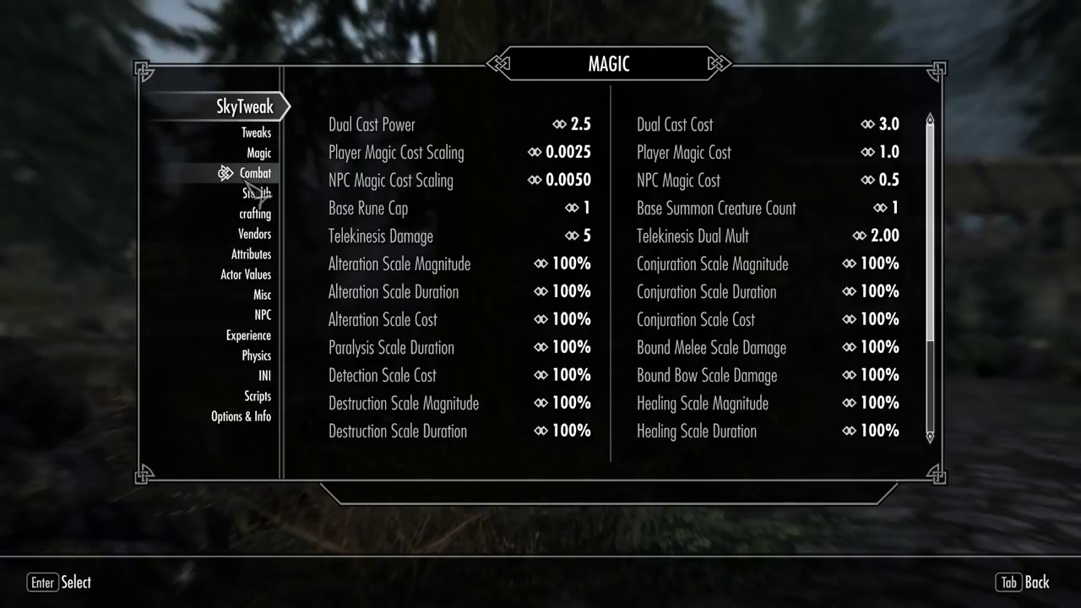
pyautogui.click(254, 216)
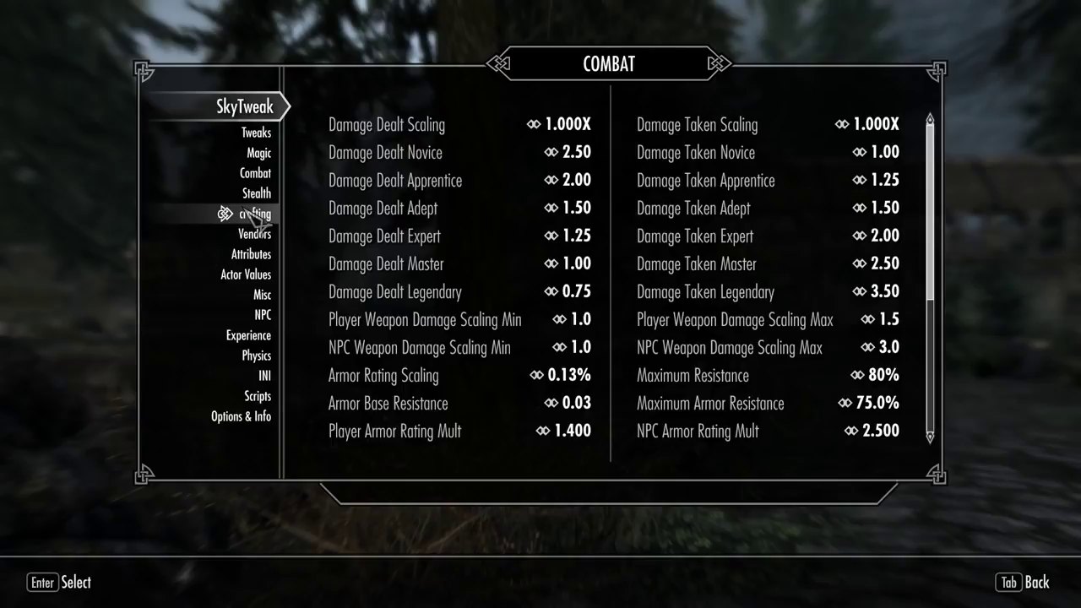
pyautogui.click(260, 253)
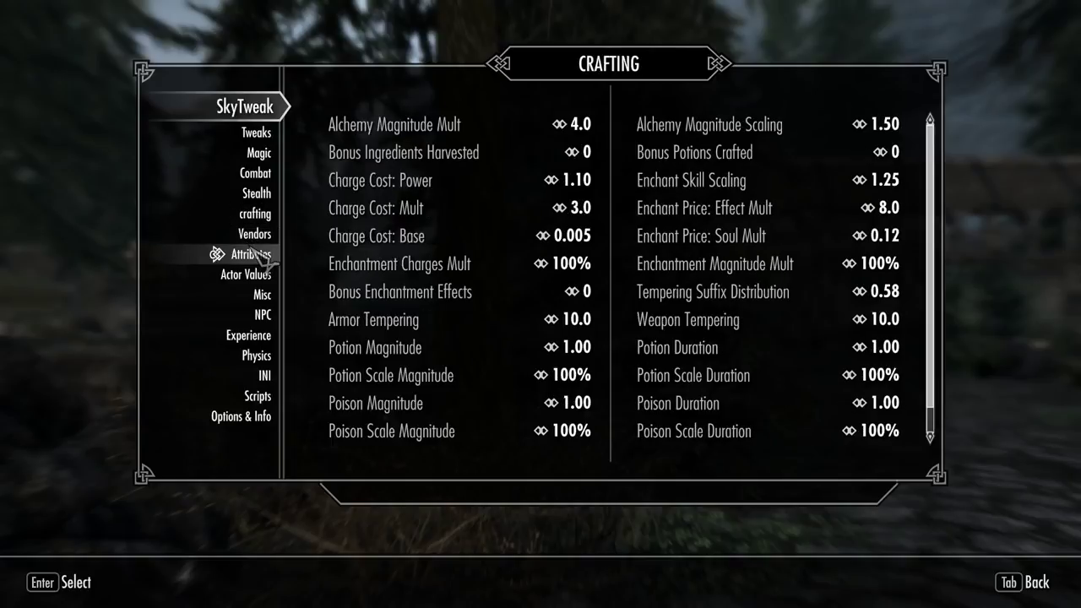
pyautogui.click(269, 304)
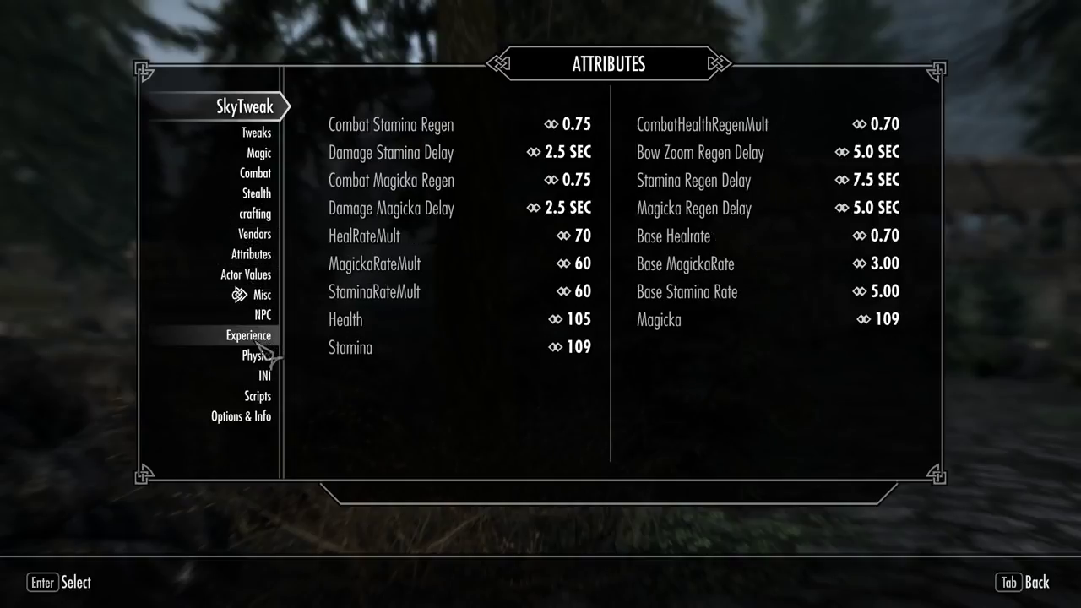
pyautogui.click(267, 340)
pyautogui.click(262, 372)
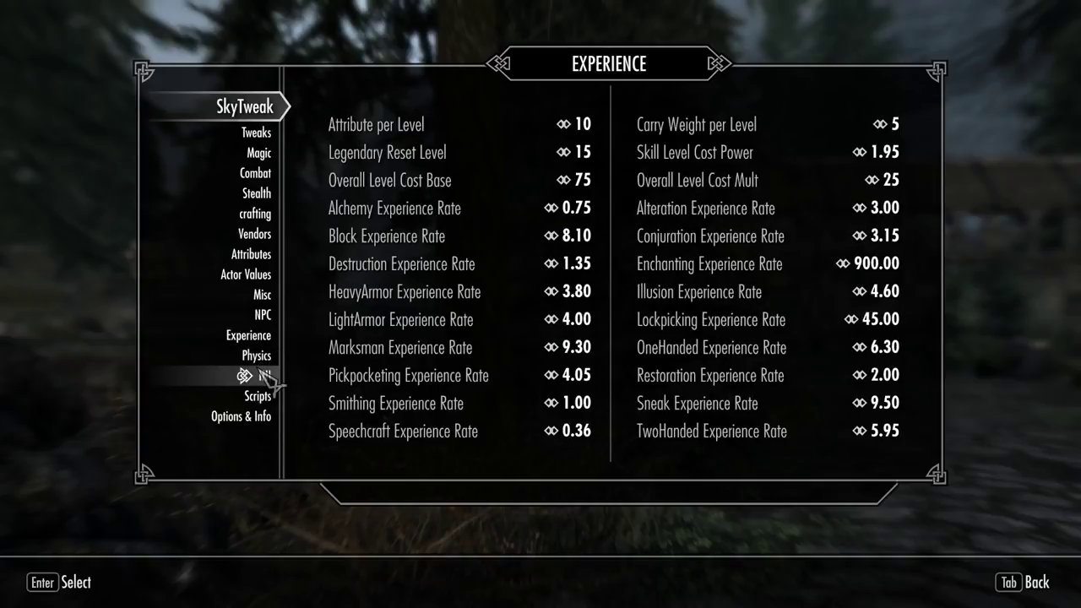
pyautogui.click(257, 342)
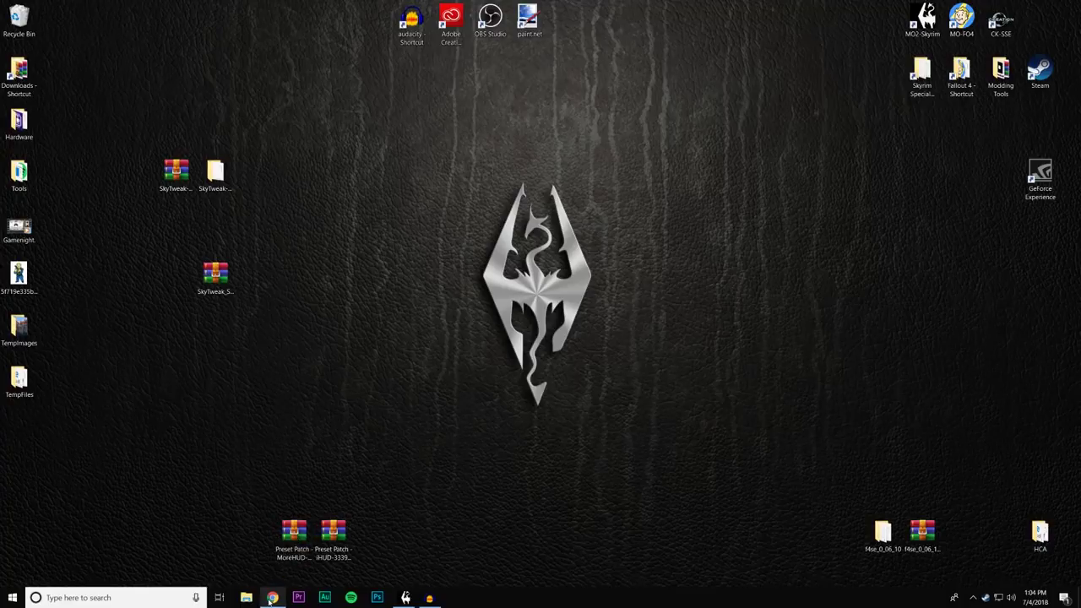
# Step: Read the FISSES description in Chrome, then switch to the A Matter of Time page
pyautogui.moveTo(272, 598)
pyautogui.click(283, 575)
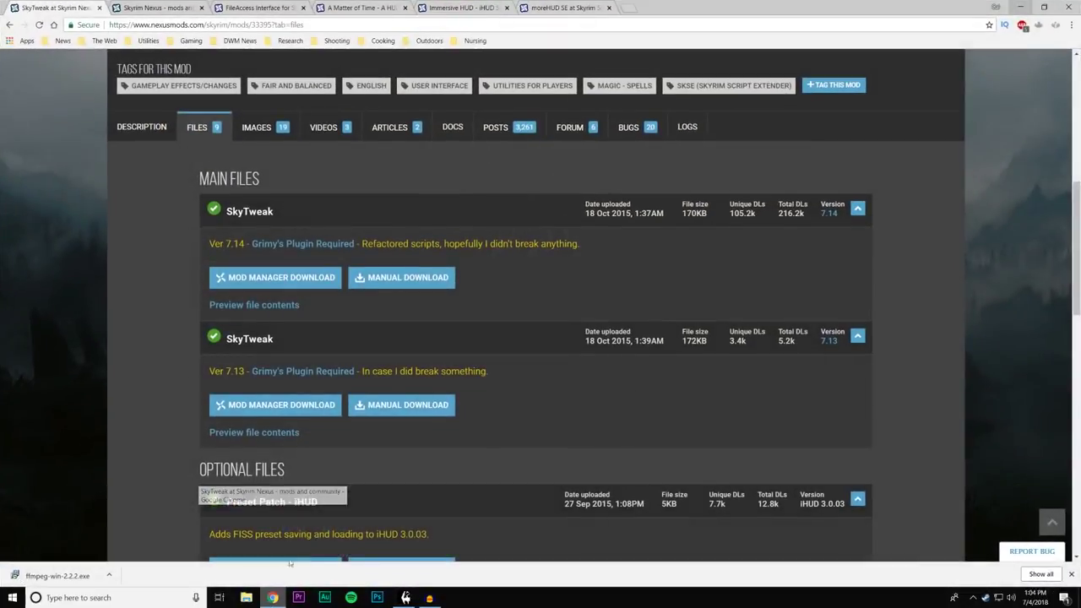
pyautogui.click(237, 10)
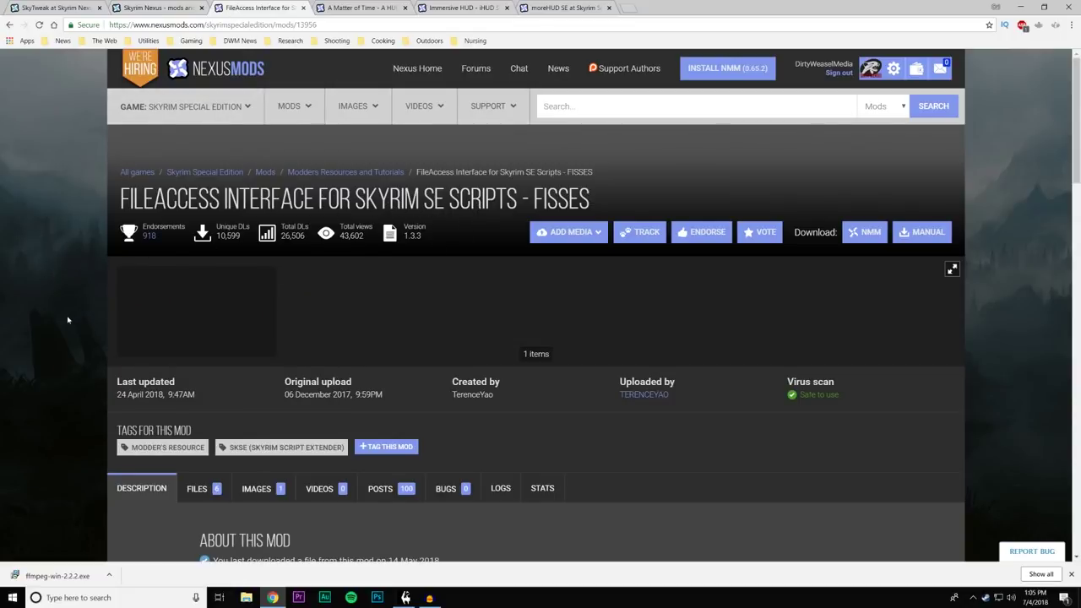
pyautogui.scroll(-4, 76, 308)
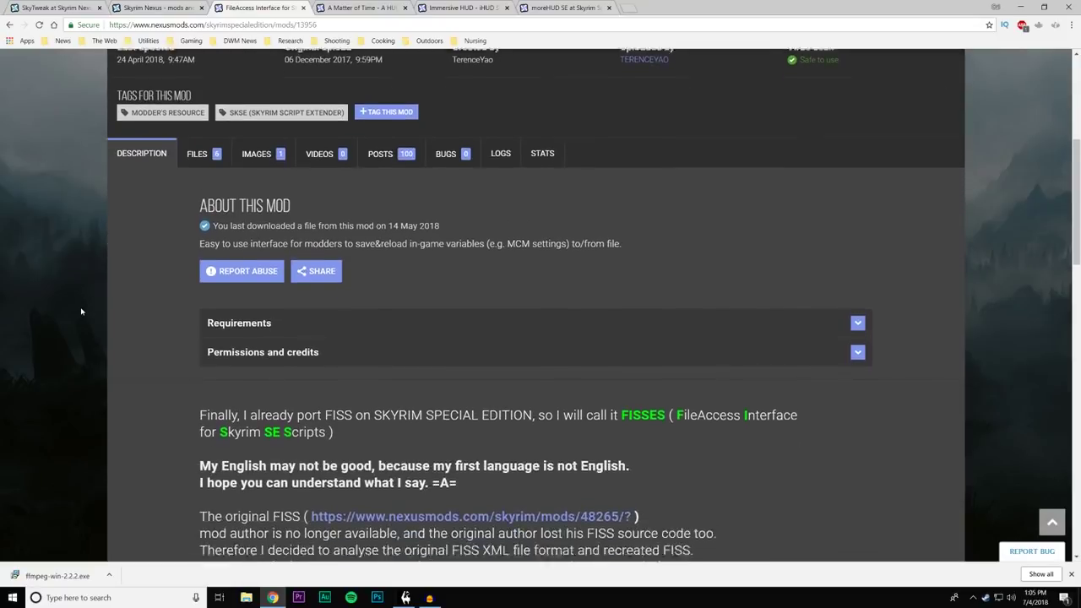
pyautogui.scroll(-1, 82, 312)
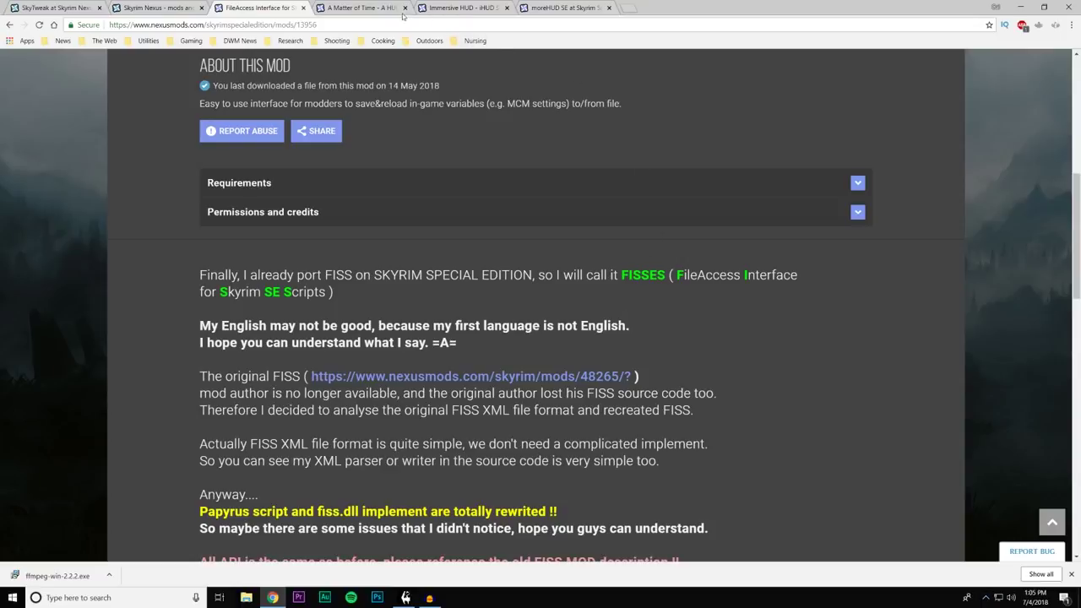
pyautogui.click(363, 7)
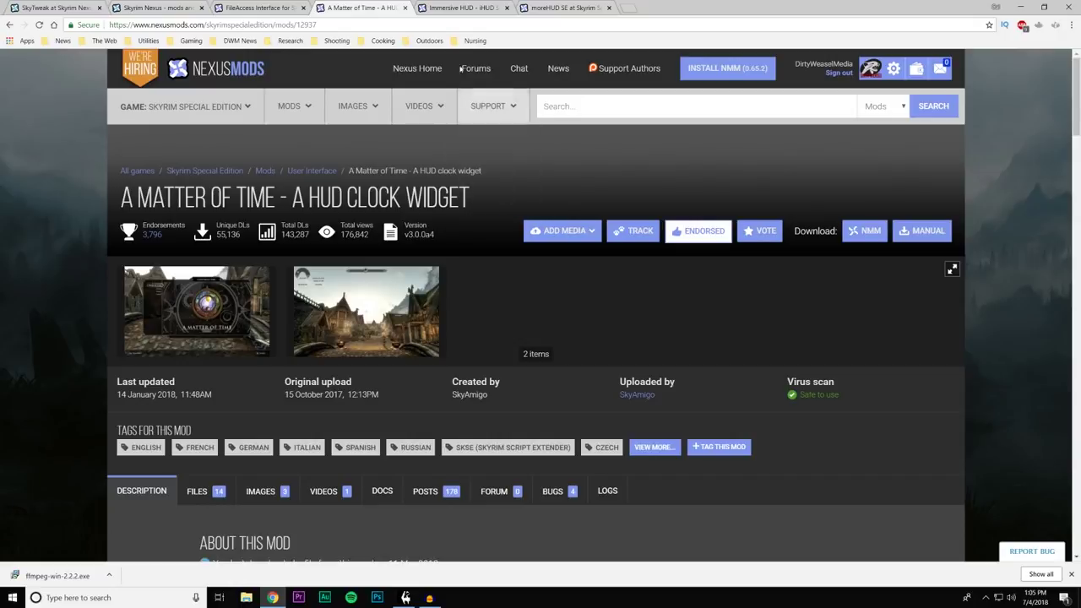
# Step: Compare SkyTweak's optional FISS preset patches with the Immersive HUD and moreHUD SE pages
pyautogui.click(55, 8)
pyautogui.scroll(-3, 142, 312)
pyautogui.scroll(-2, 143, 313)
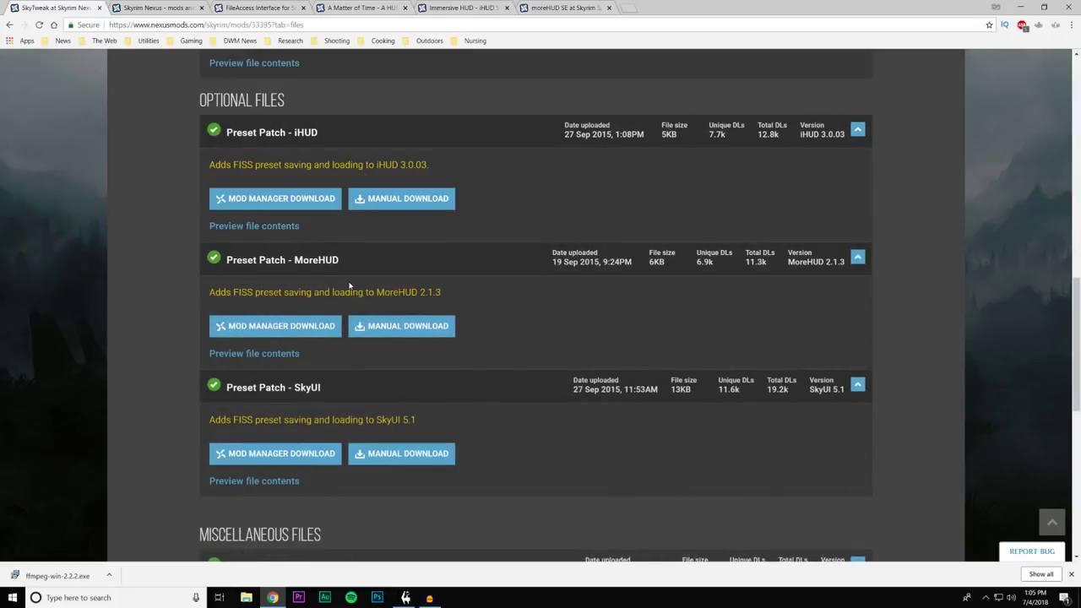
pyautogui.click(463, 8)
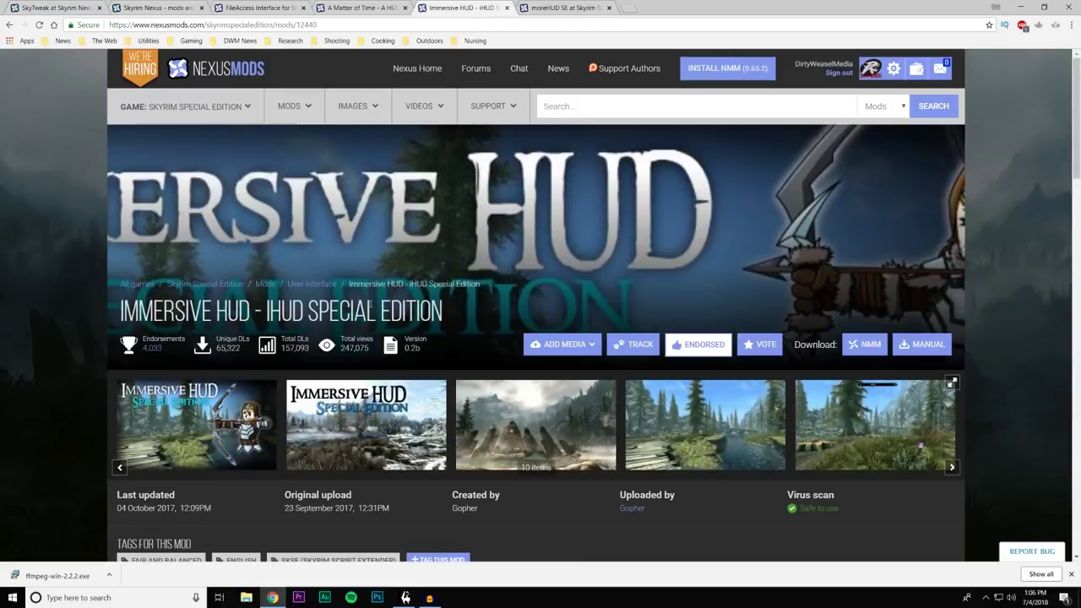
pyautogui.click(564, 9)
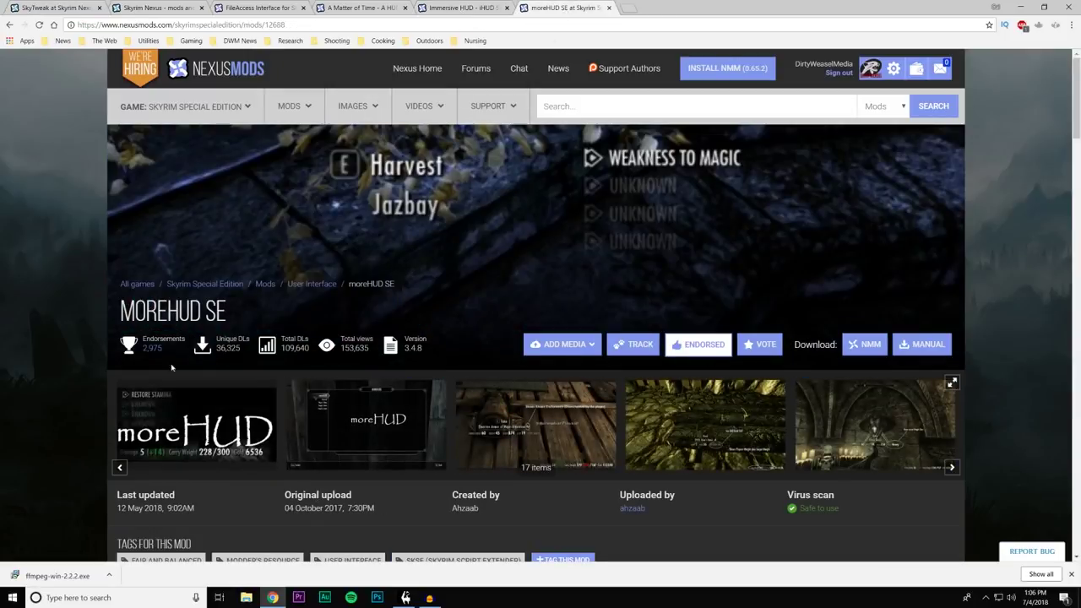
pyautogui.click(85, 7)
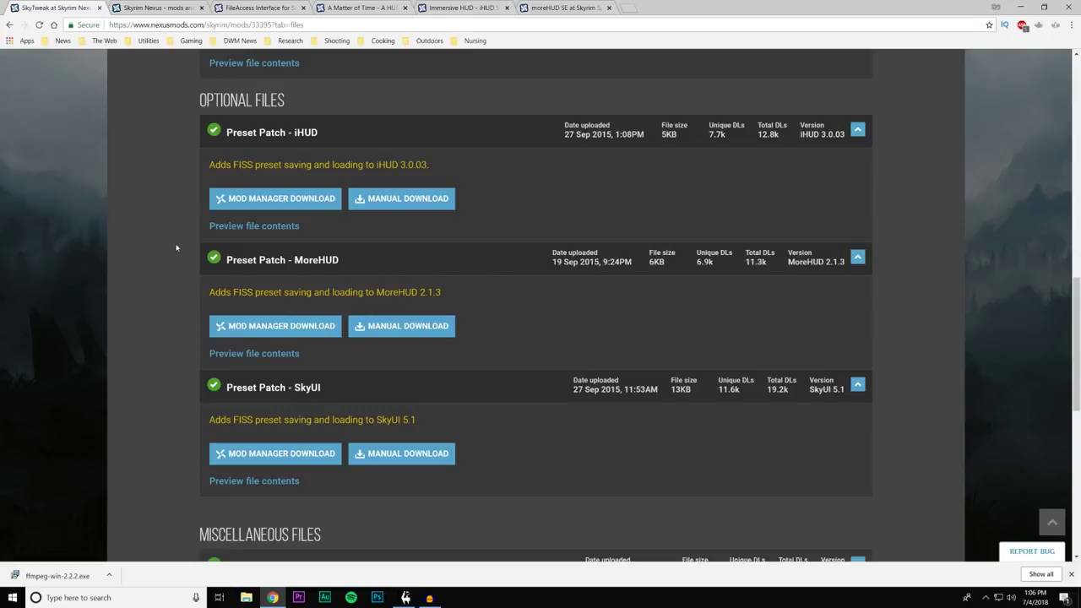
pyautogui.scroll(3, 176, 246)
pyautogui.scroll(8, 176, 247)
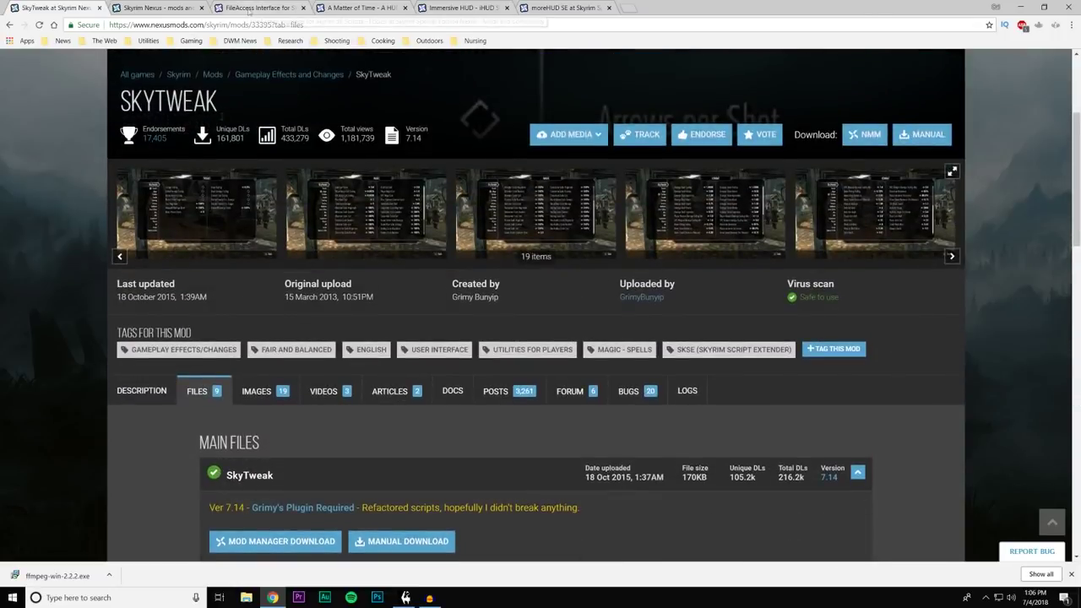
# Step: Switch to the FISSES mod page and scroll through its description
pyautogui.click(240, 8)
pyautogui.scroll(5, 161, 269)
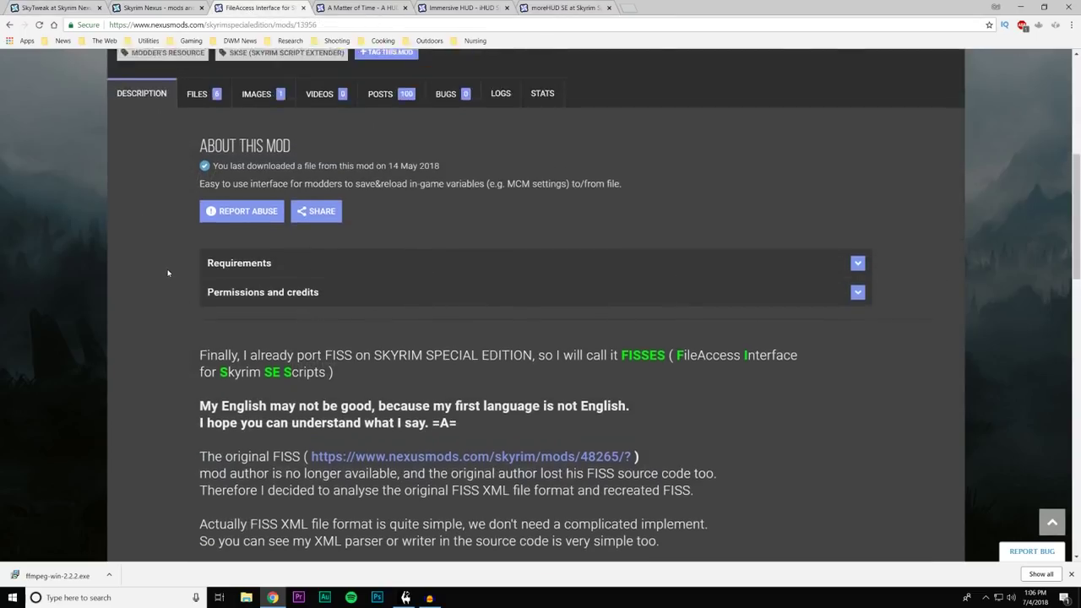
pyautogui.scroll(1, 96, 155)
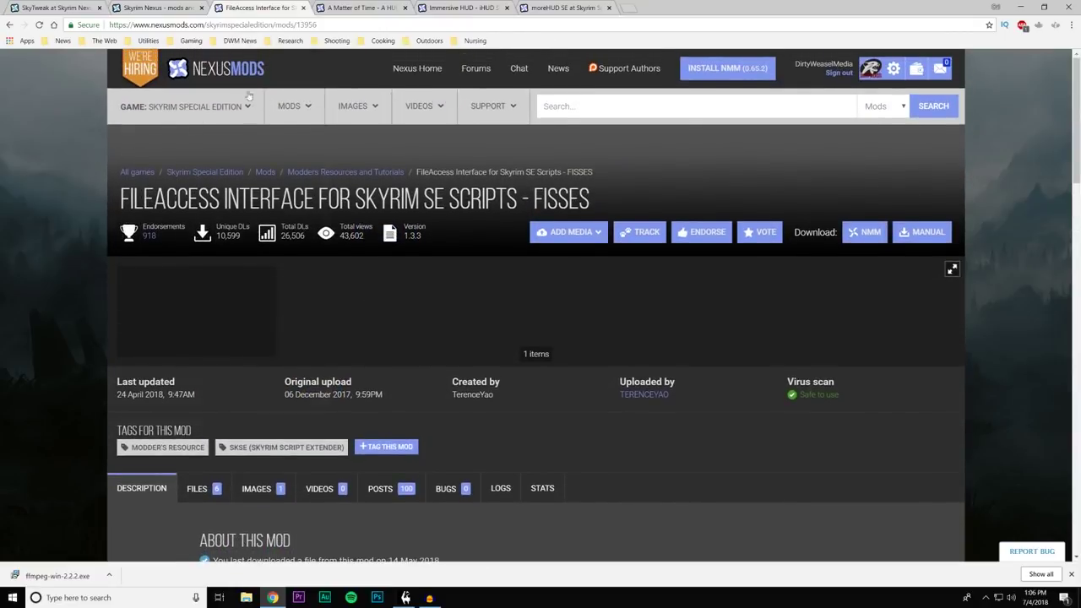
pyautogui.scroll(-3, 69, 266)
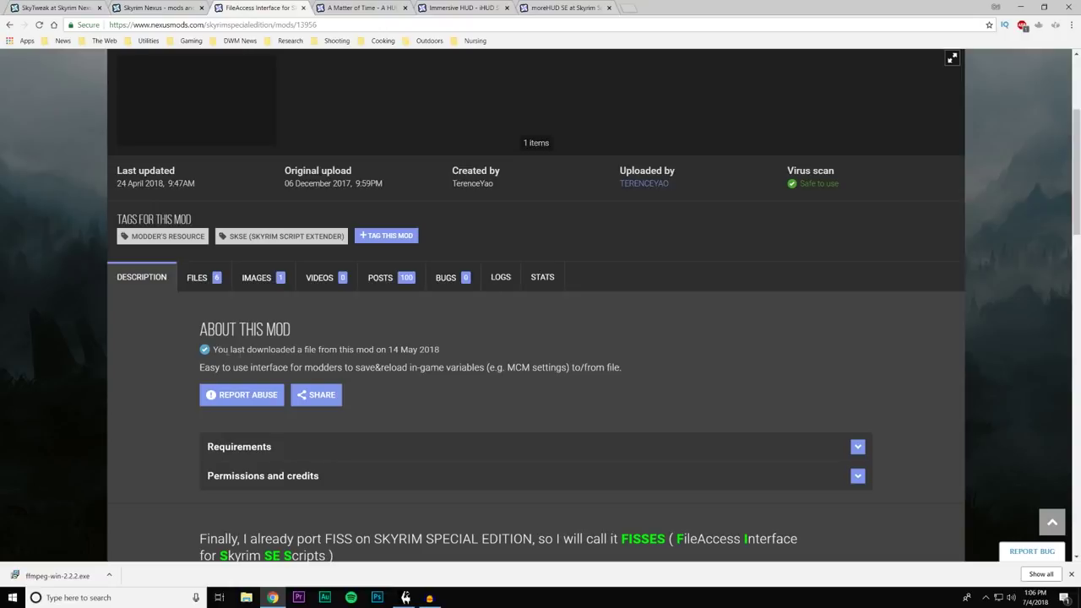
pyautogui.scroll(-5, 177, 336)
pyautogui.scroll(-3, 178, 336)
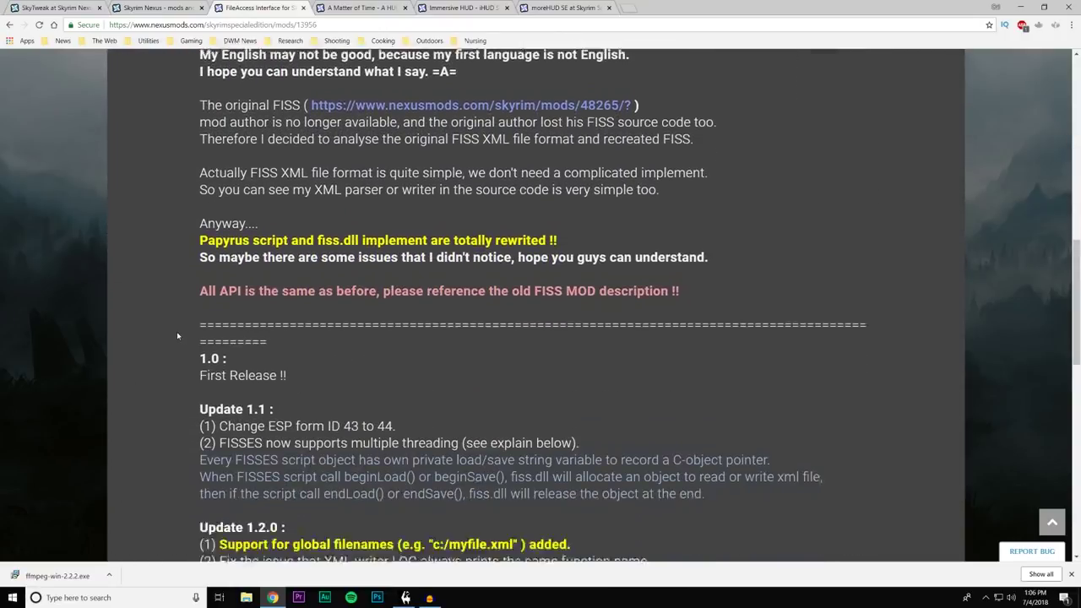
pyautogui.scroll(4, 178, 336)
pyautogui.scroll(6, 178, 336)
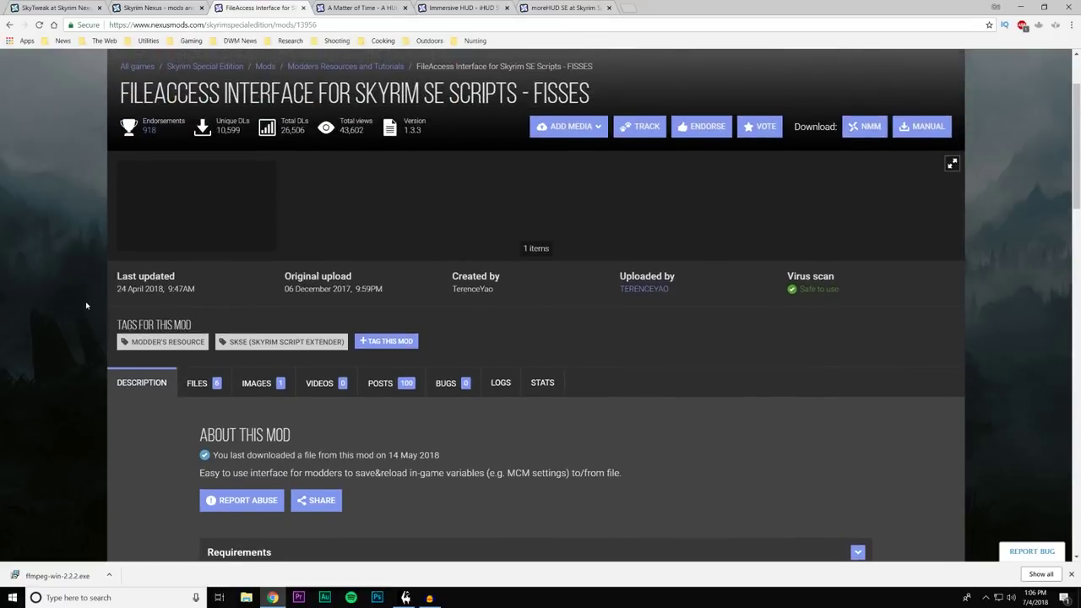
# Step: Send the main FISSES 1.3.3 file to Mod Organizer 2 and view its Downloads list
pyautogui.click(195, 383)
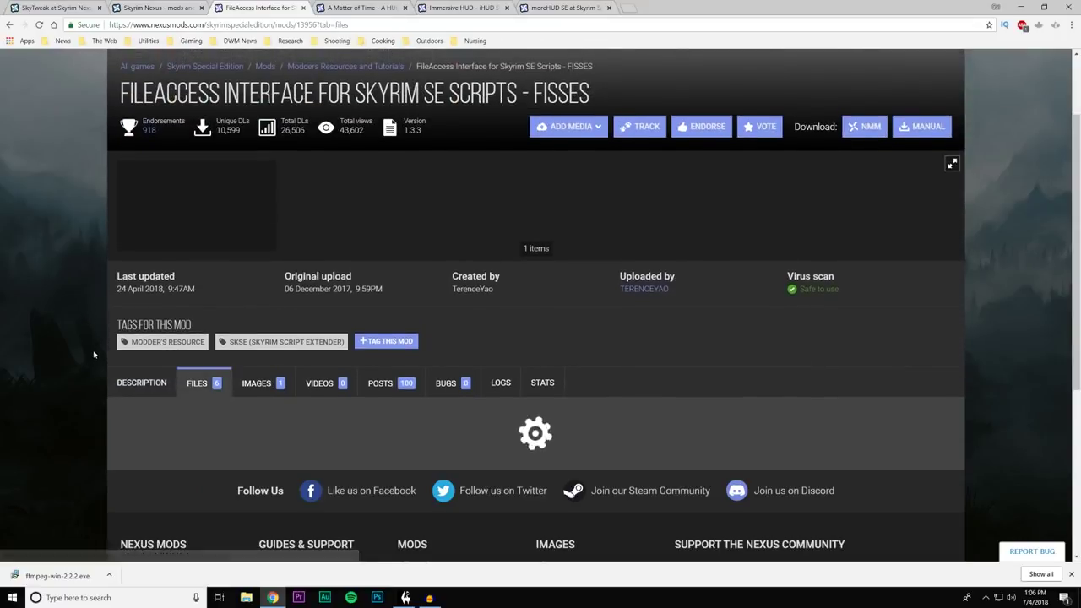
pyautogui.scroll(-3, 127, 330)
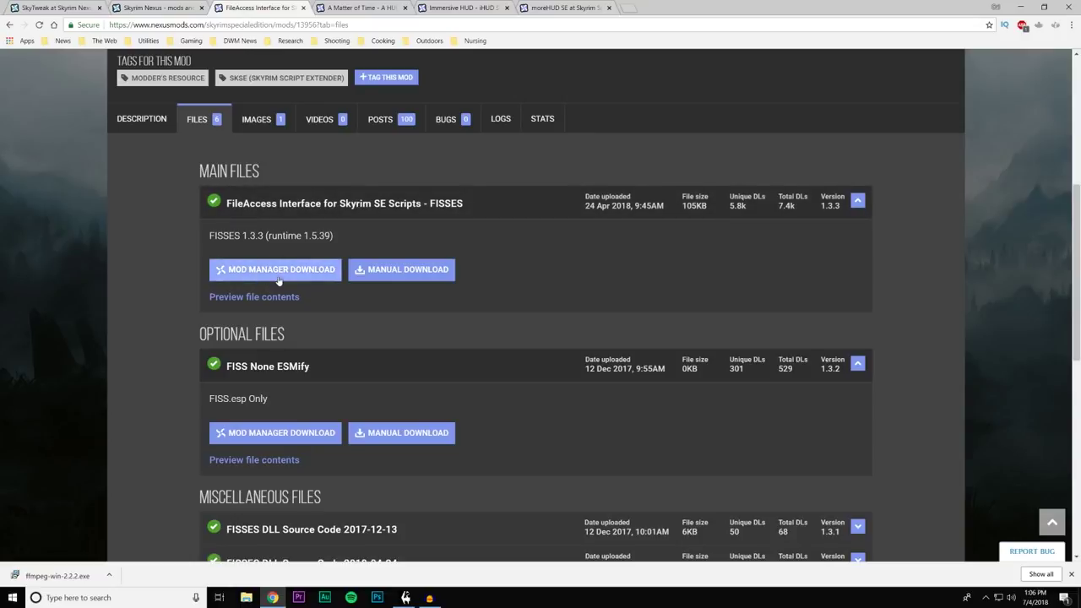
pyautogui.scroll(-1, 167, 299)
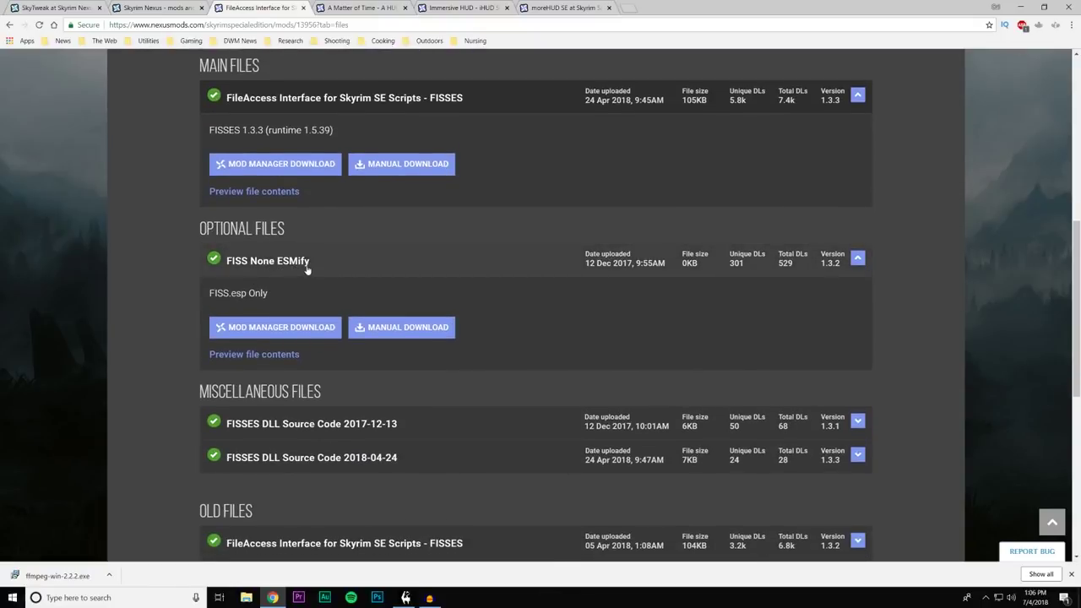
pyautogui.scroll(1, 179, 287)
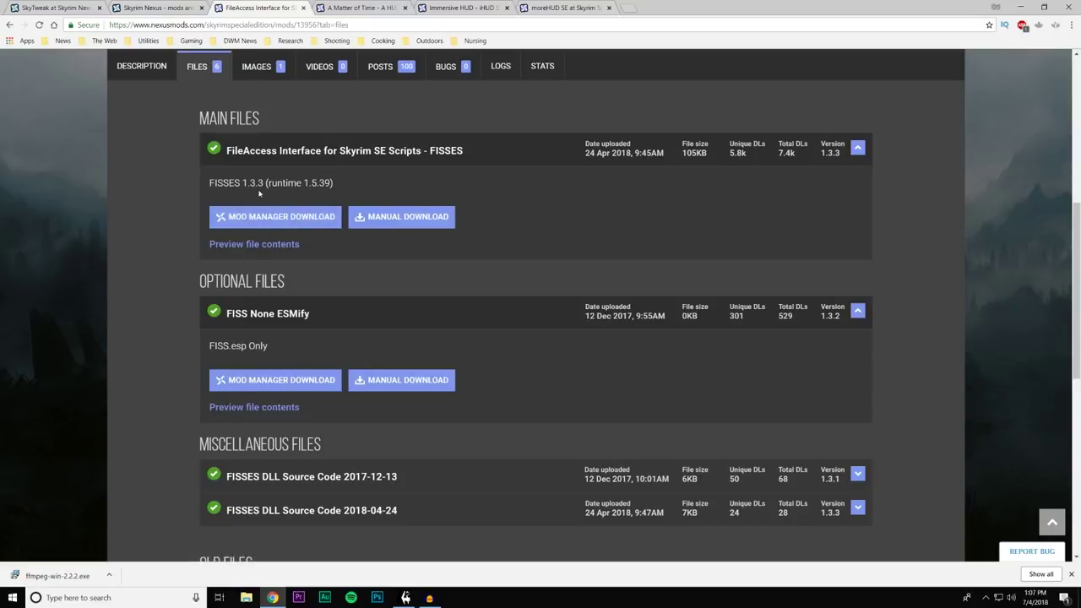
pyautogui.click(295, 218)
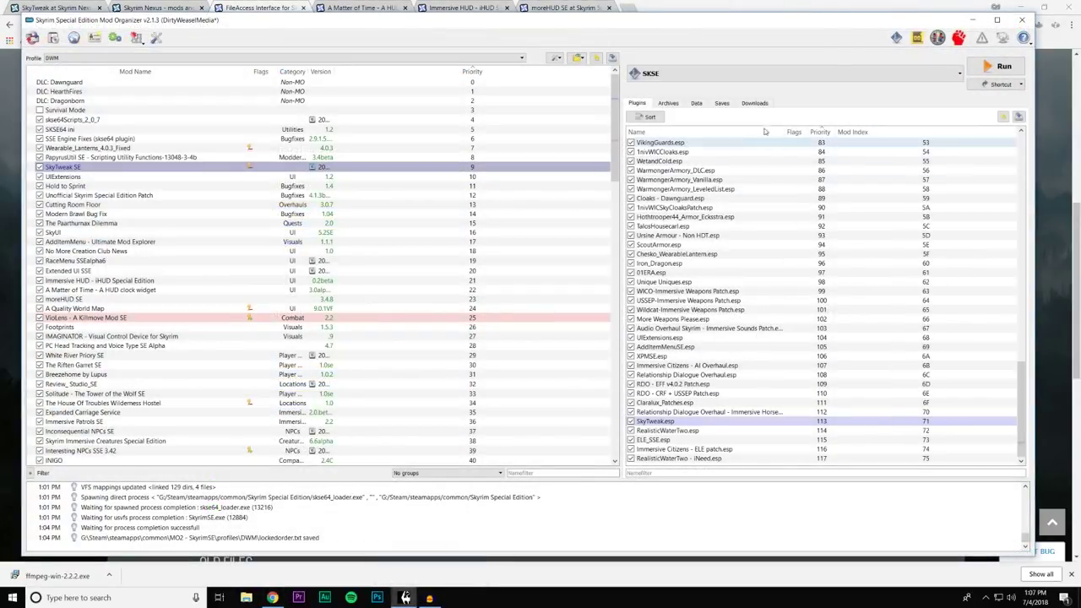
pyautogui.click(755, 103)
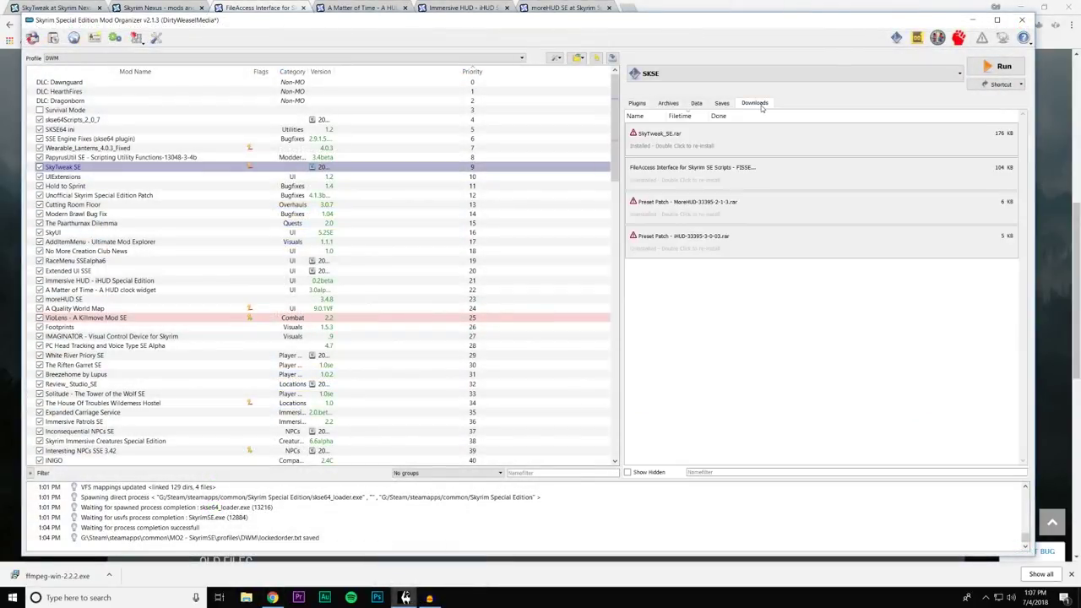
# Step: Bring up actions for the SkyTweak_SE.rar download and revisit SkyTweak's mod page
pyautogui.rightClick(716, 143)
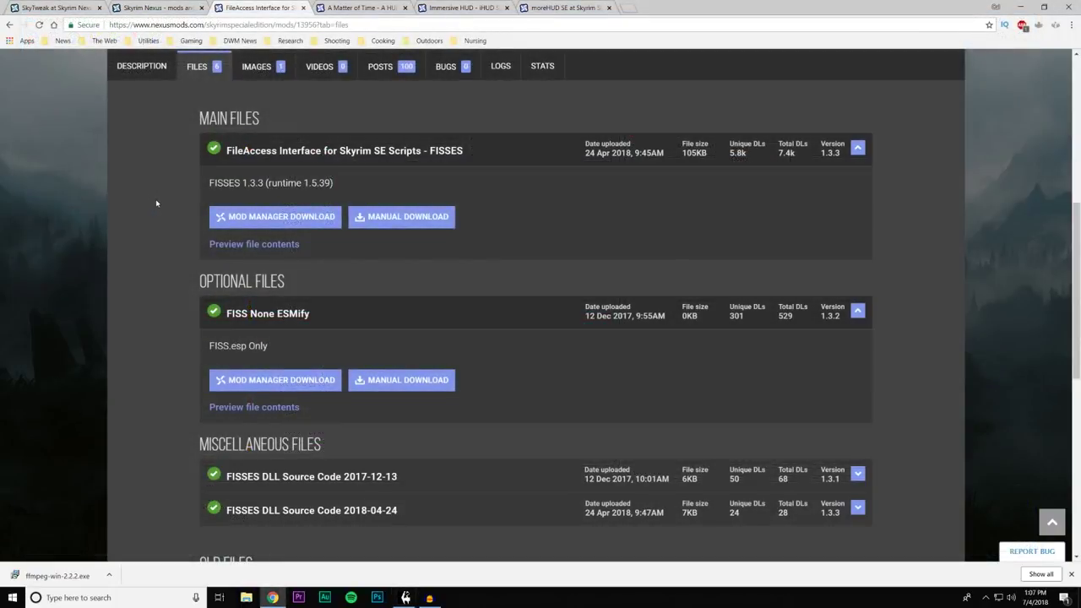
pyautogui.scroll(1, 158, 202)
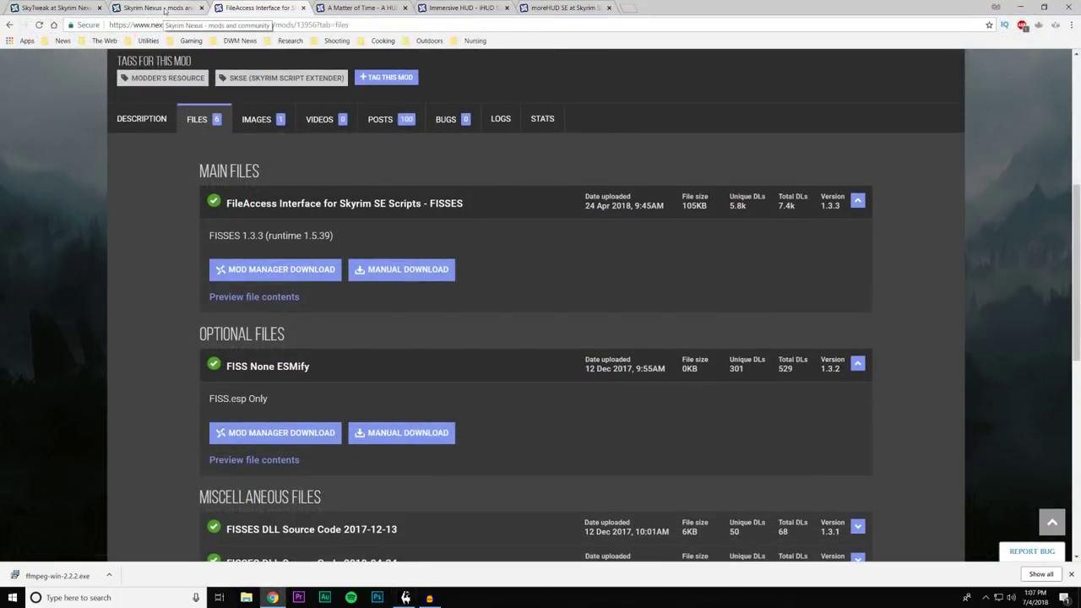
pyautogui.click(57, 11)
pyautogui.scroll(-7, 68, 300)
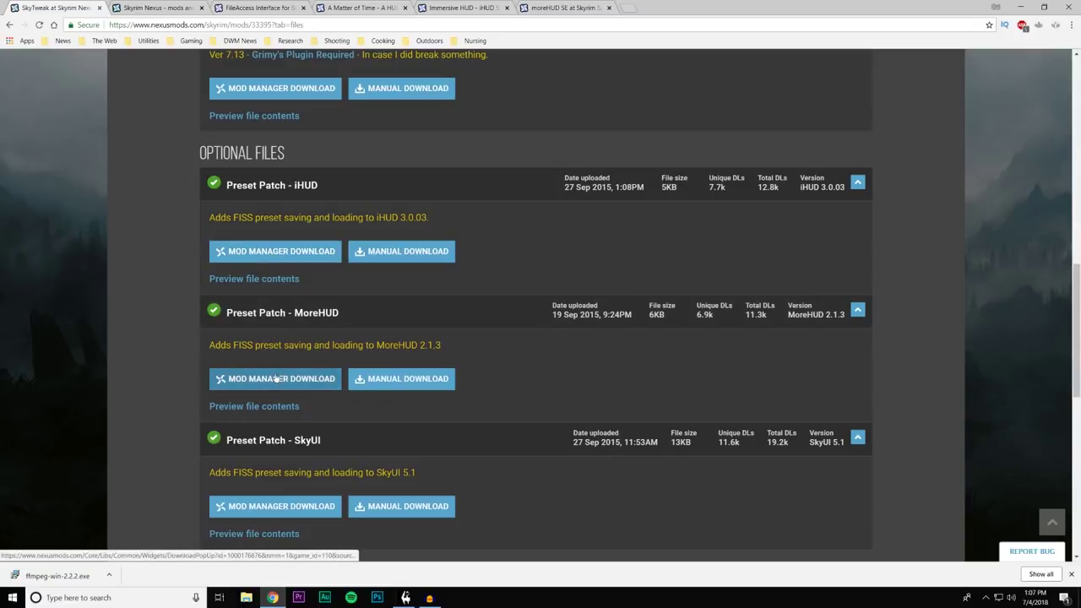
# Step: Return to Mod Organizer 2 and select the SkyTweak SE mod
pyautogui.click(405, 596)
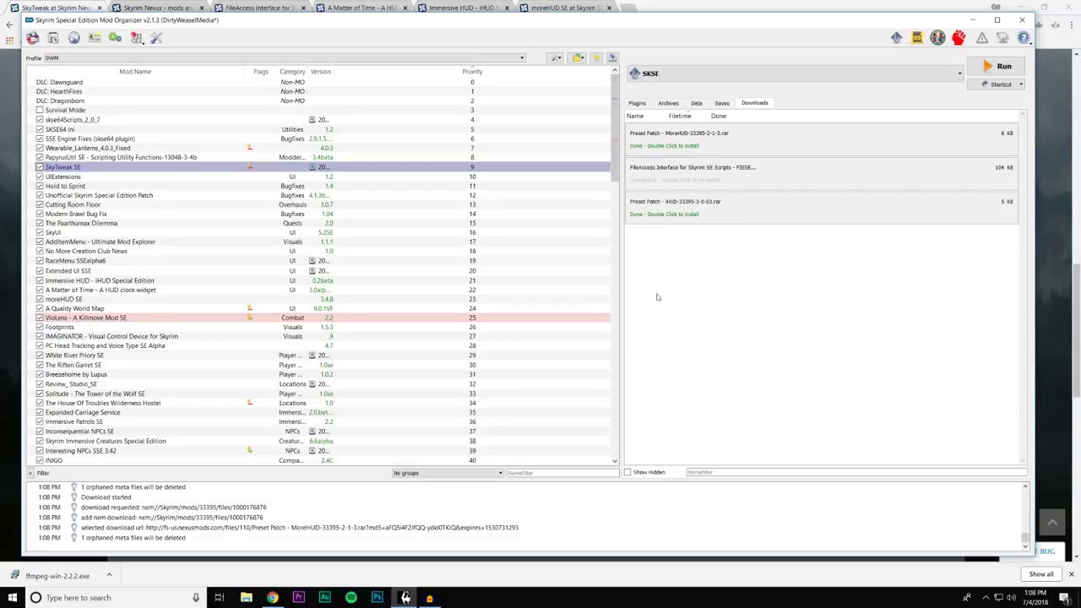
pyautogui.scroll(-9, 606, 239)
pyautogui.scroll(9, 606, 239)
pyautogui.click(605, 166)
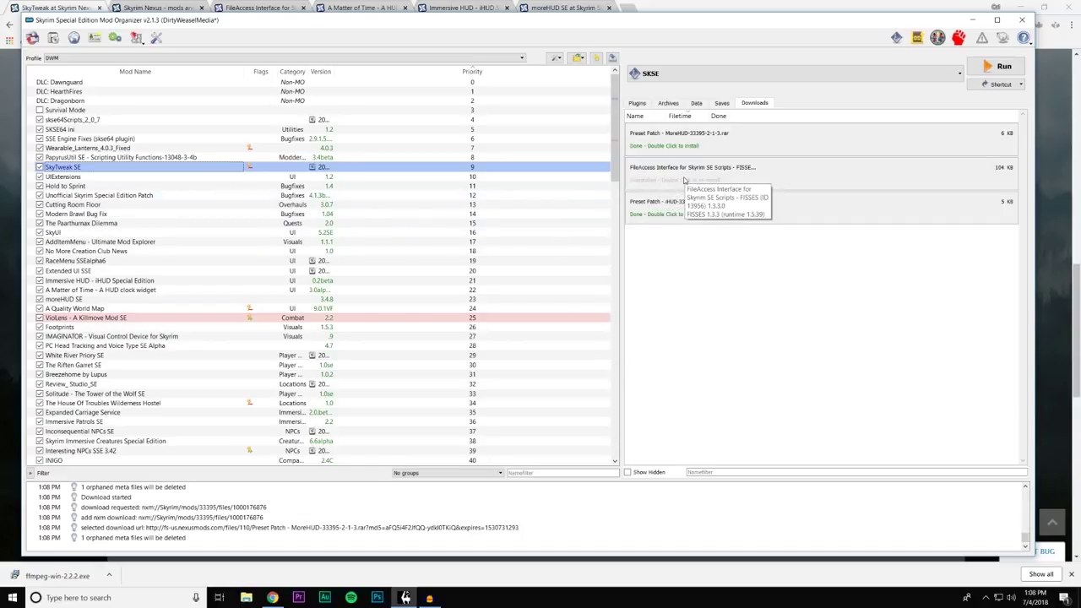
# Step: Install the FISSES archive as a new mod, enable it and move it to priority 9
pyautogui.doubleClick(685, 180)
pyautogui.click(513, 300)
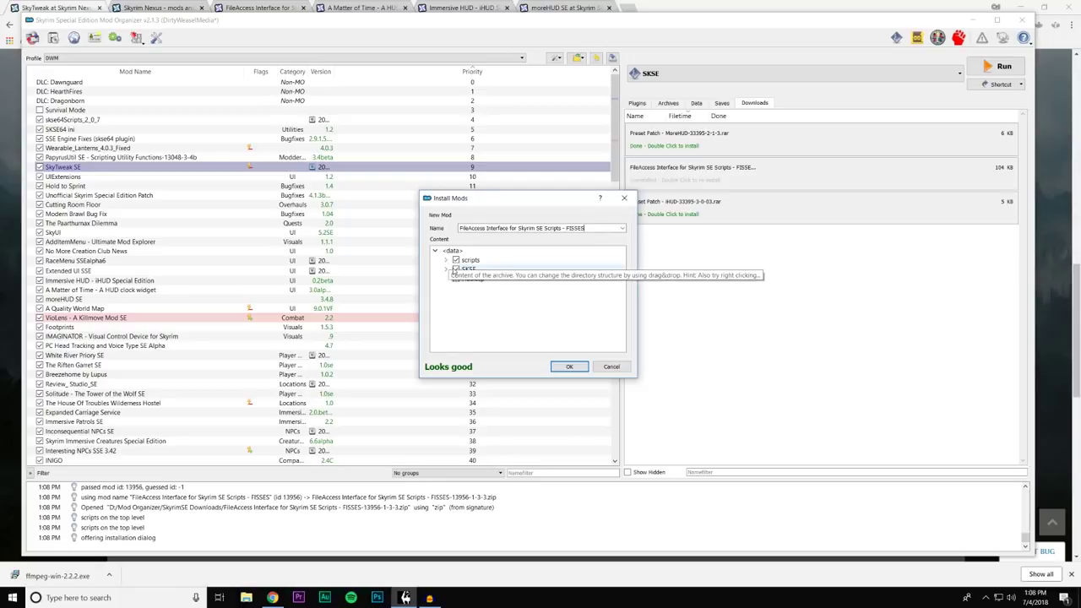
pyautogui.click(560, 368)
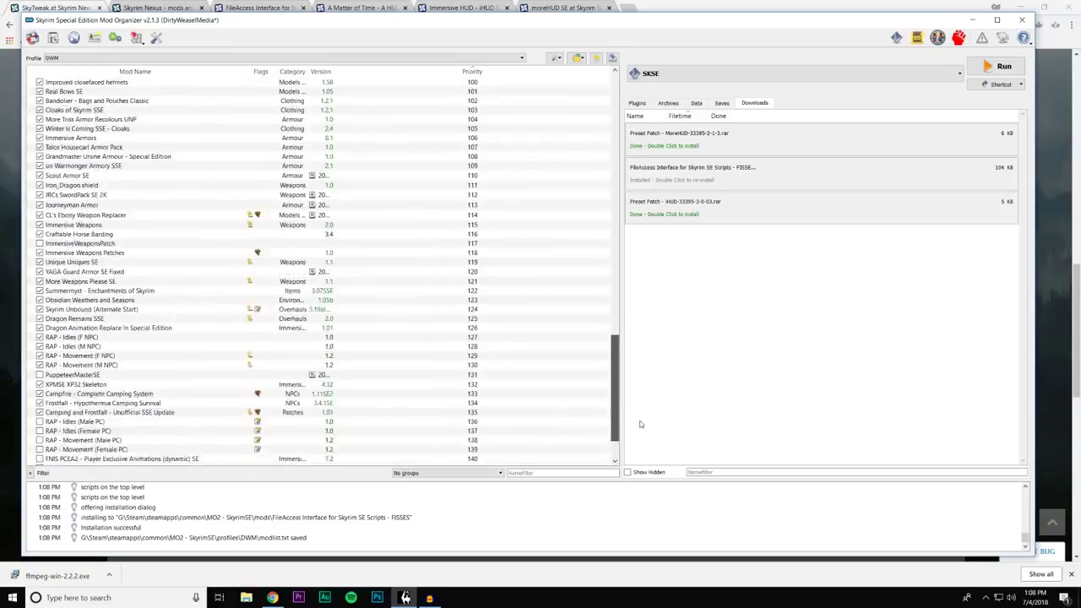
pyautogui.click(39, 449)
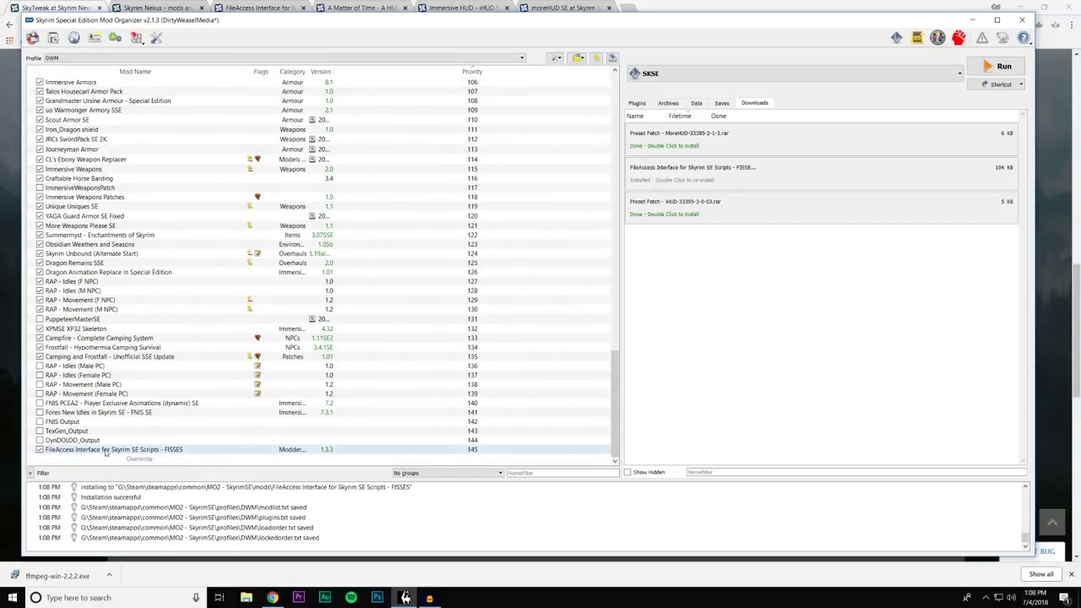
pyautogui.moveTo(105, 453); pyautogui.dragTo(129, 166)
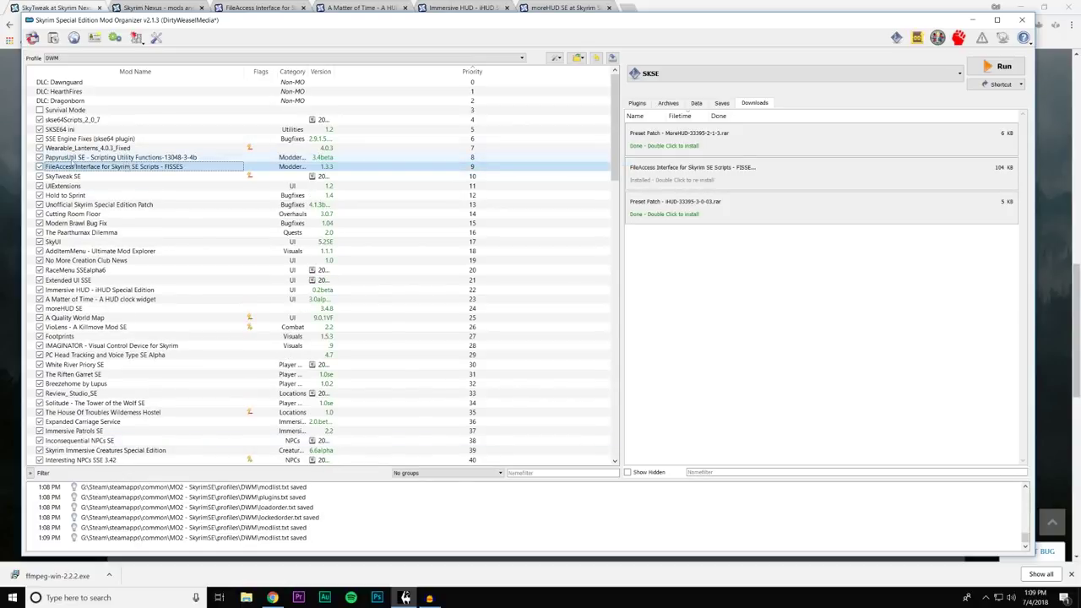
pyautogui.click(71, 177)
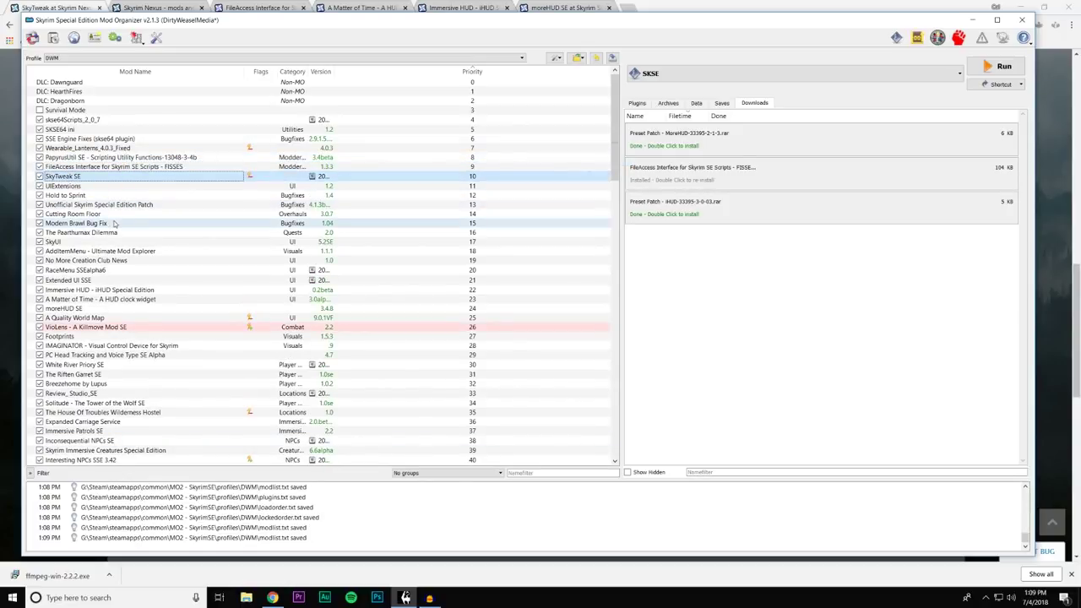
pyautogui.click(114, 169)
pyautogui.click(115, 175)
pyautogui.click(120, 168)
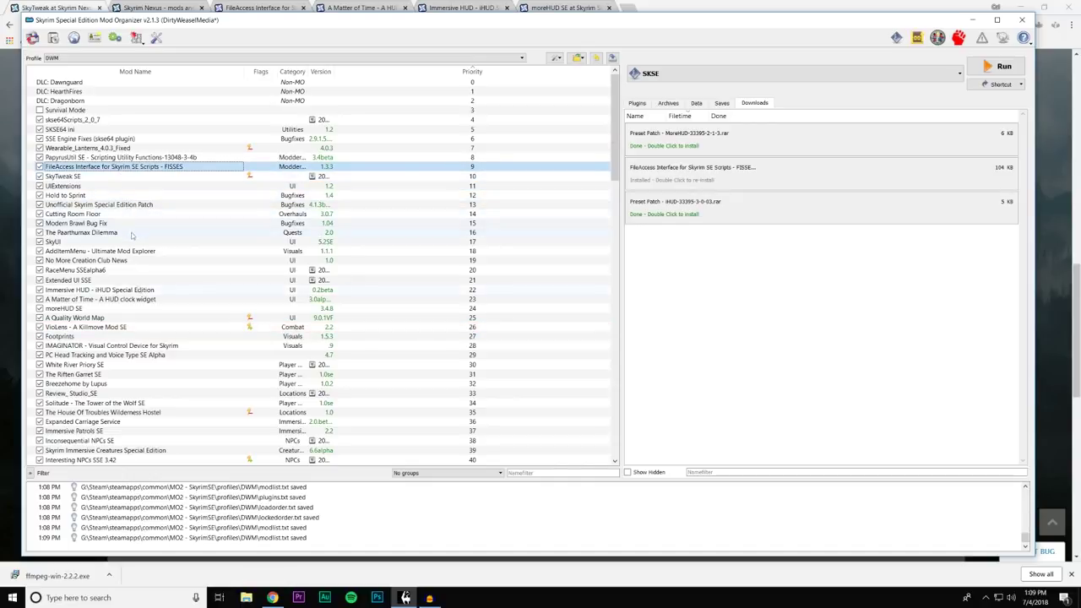
pyautogui.click(138, 290)
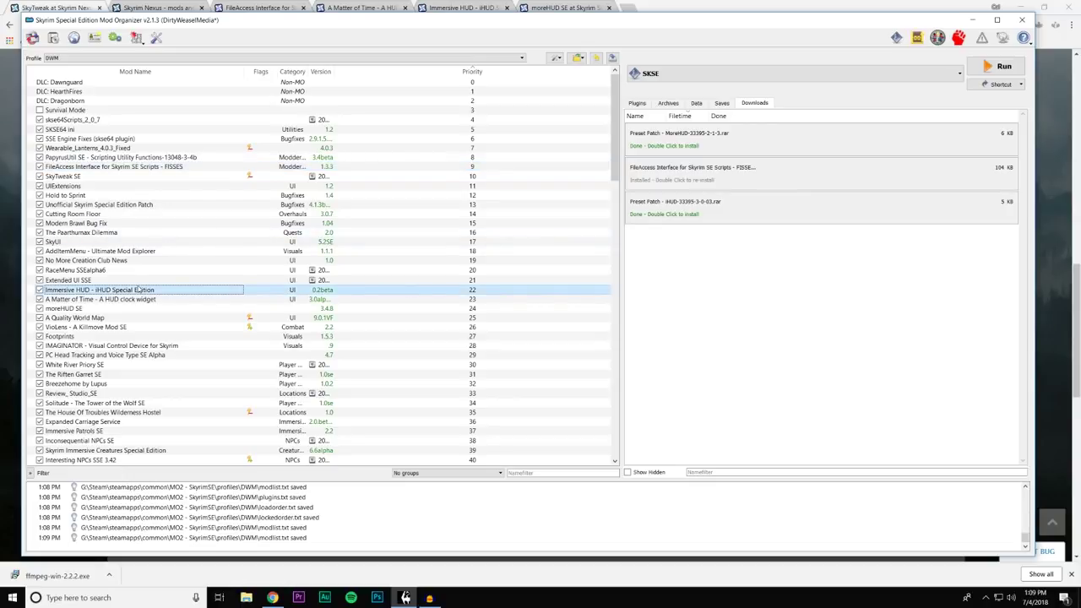
pyautogui.click(135, 301)
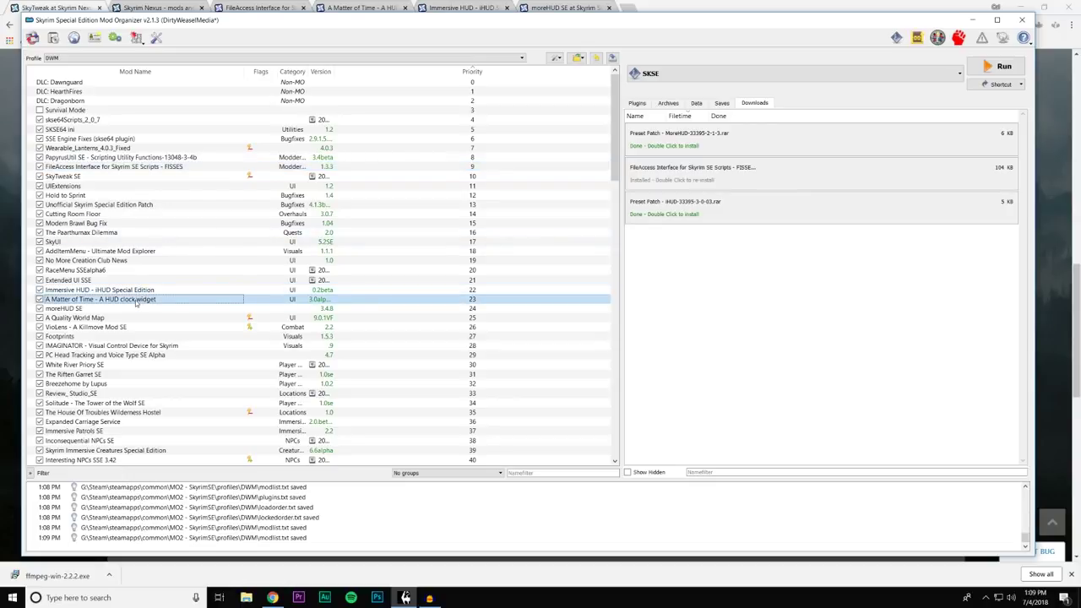
pyautogui.click(135, 309)
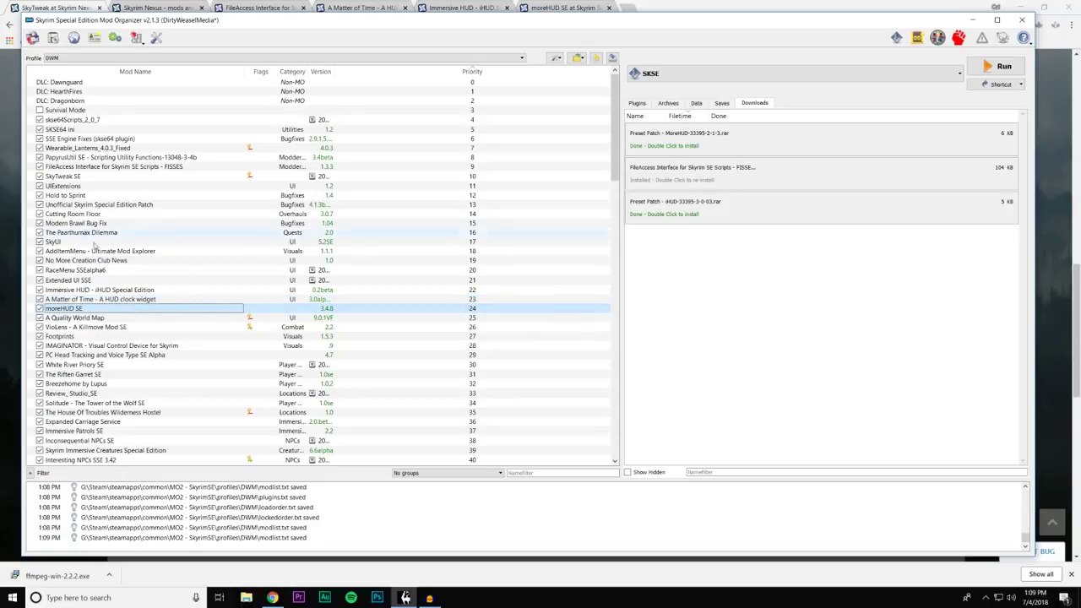
pyautogui.click(184, 168)
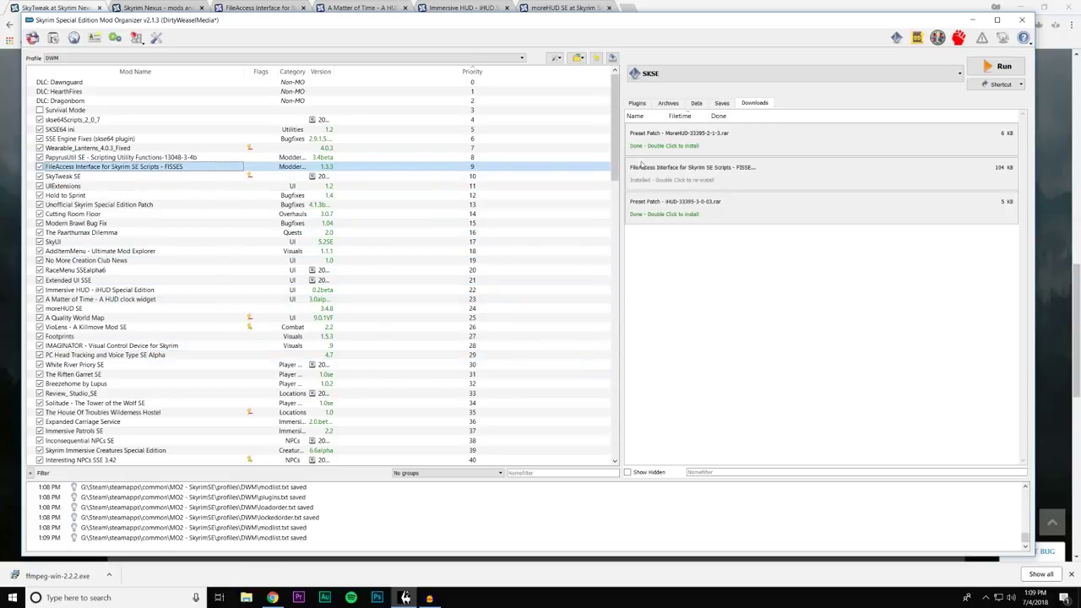
pyautogui.click(672, 144)
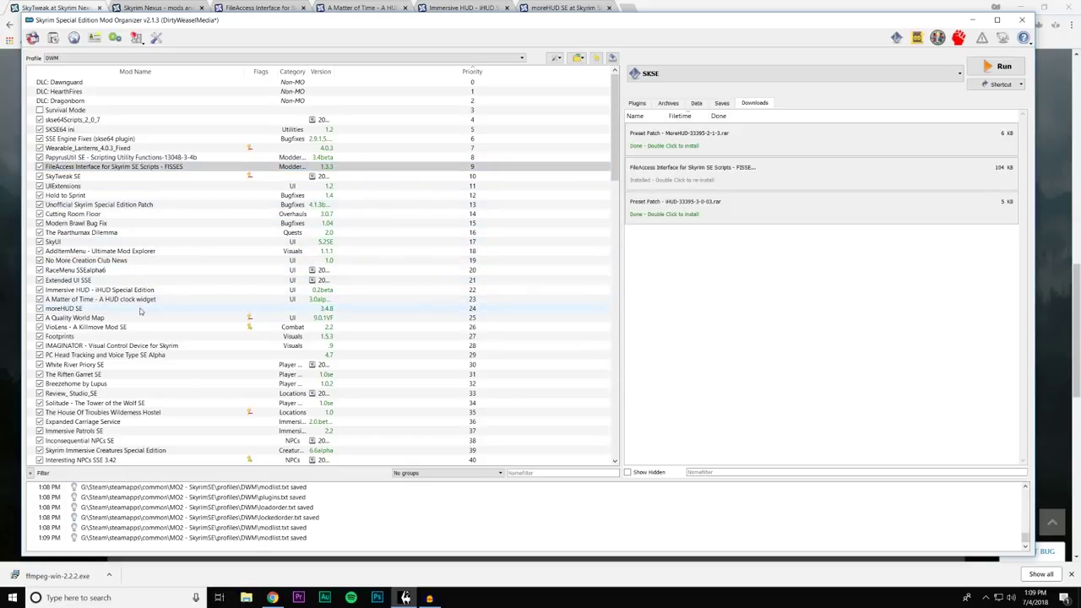
pyautogui.click(140, 310)
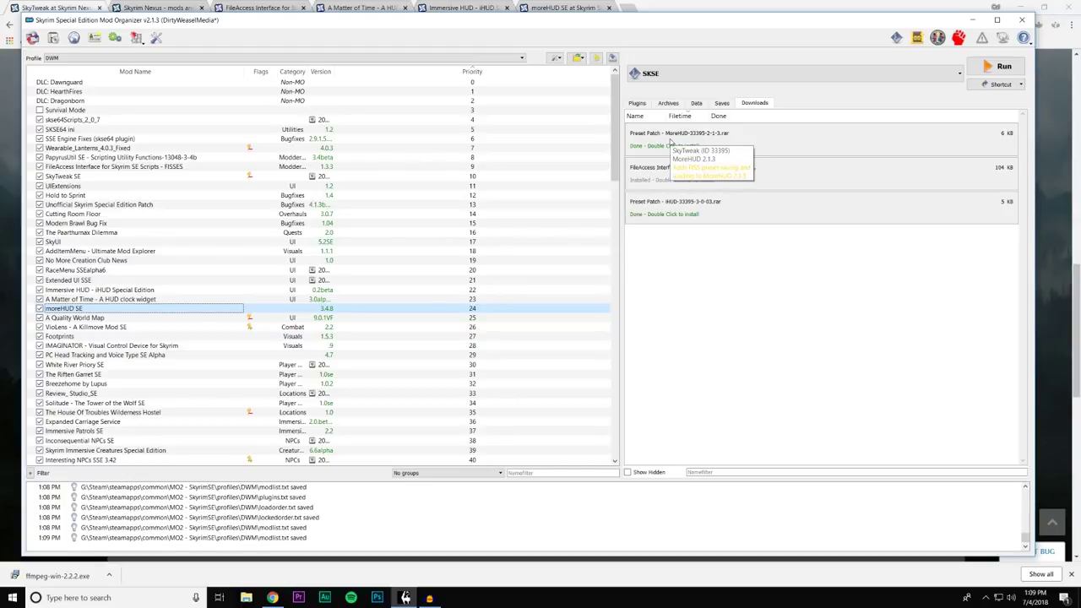
# Step: Install the MoreHUD preset patch manually as a new mod named FISSES Presets moreHUDiHUD
pyautogui.doubleClick(669, 141)
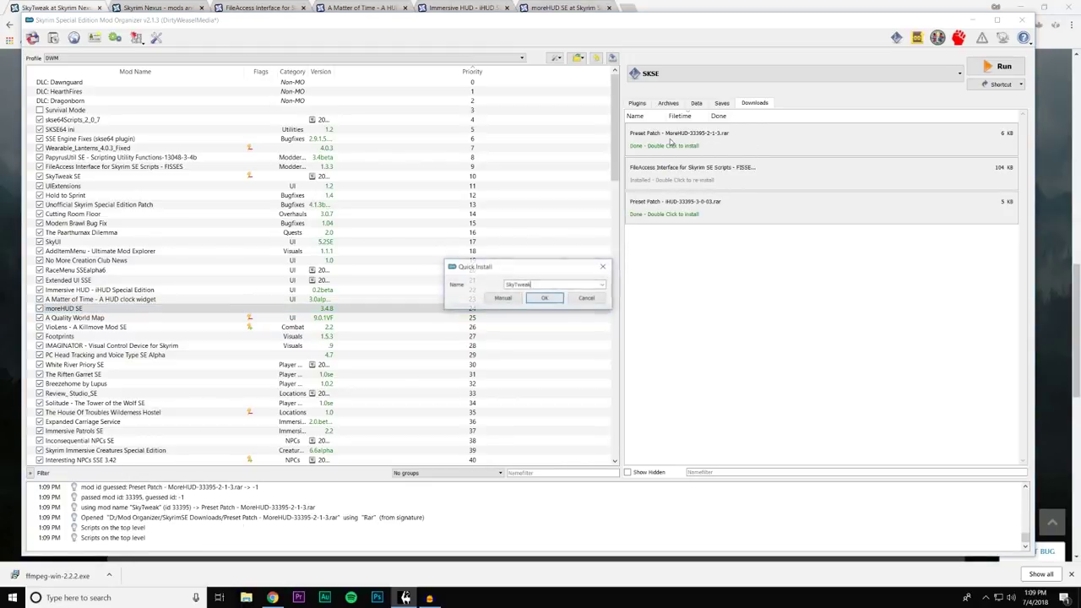
pyautogui.click(603, 286)
pyautogui.click(552, 284)
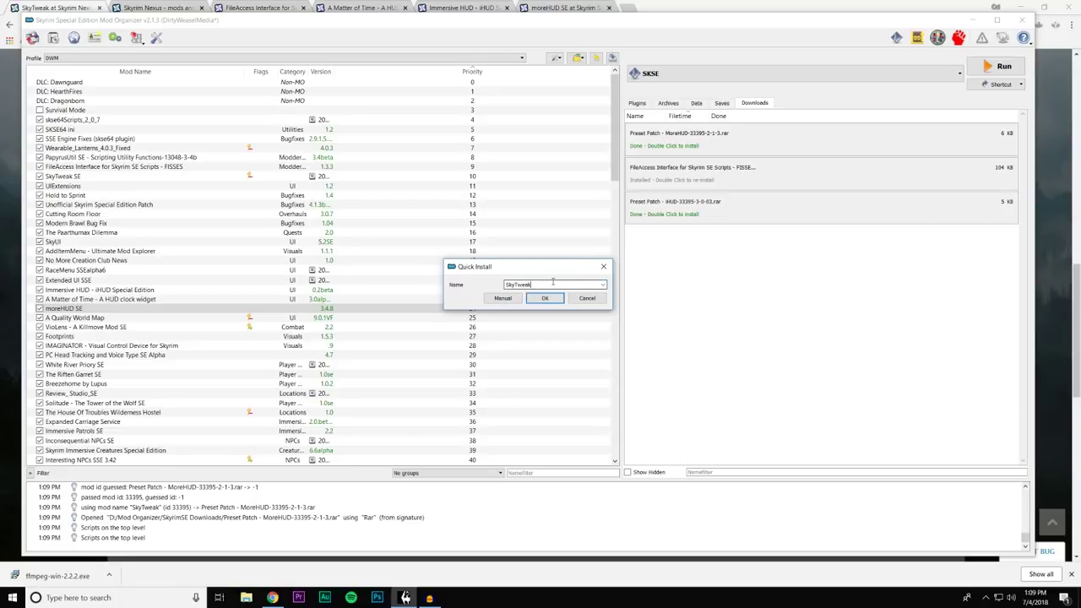
pyautogui.moveTo(549, 286); pyautogui.dragTo(474, 285)
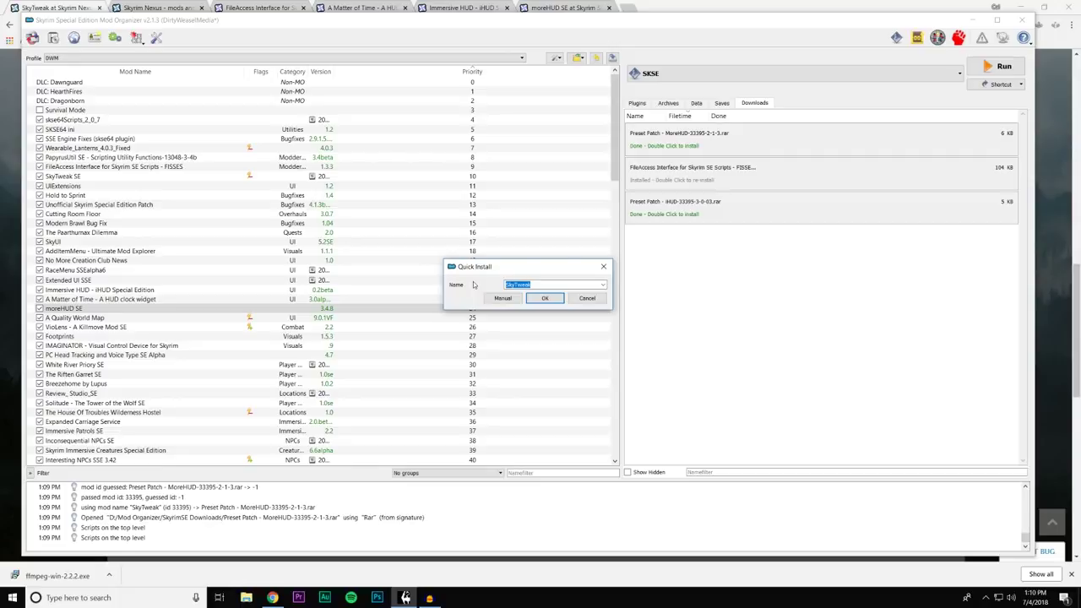
pyautogui.write('P')
pyautogui.write('ISSES Presets moreHU')
pyautogui.write('DHUD')
pyautogui.click(502, 298)
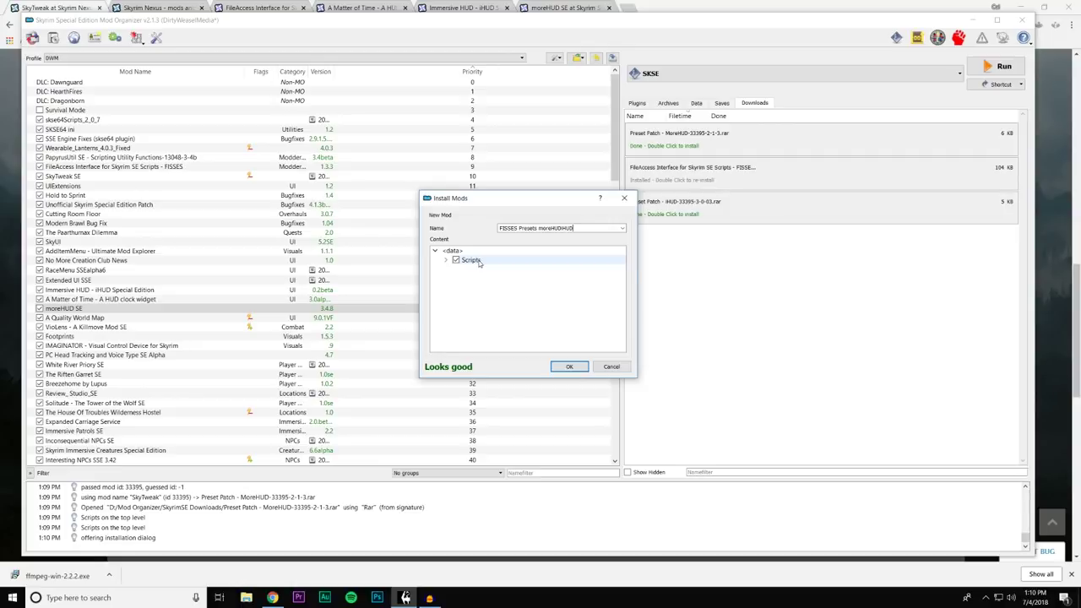
pyautogui.click(568, 366)
# Step: Clear the version warning on the new FISSES Presets moreHUDiHUD mod
pyautogui.scroll(-20, 476, 372)
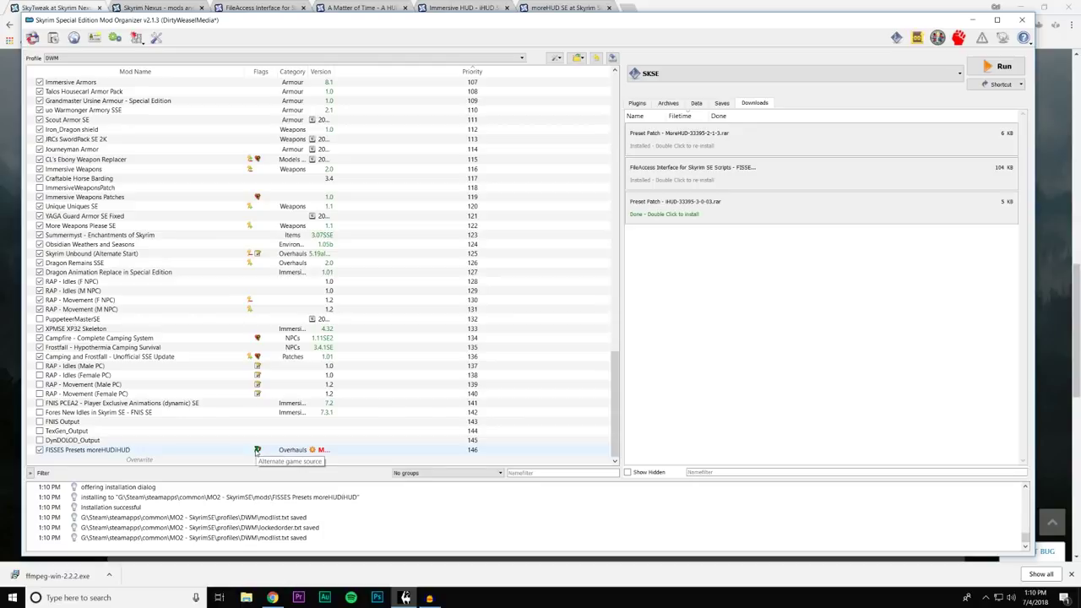
pyautogui.rightClick(328, 457)
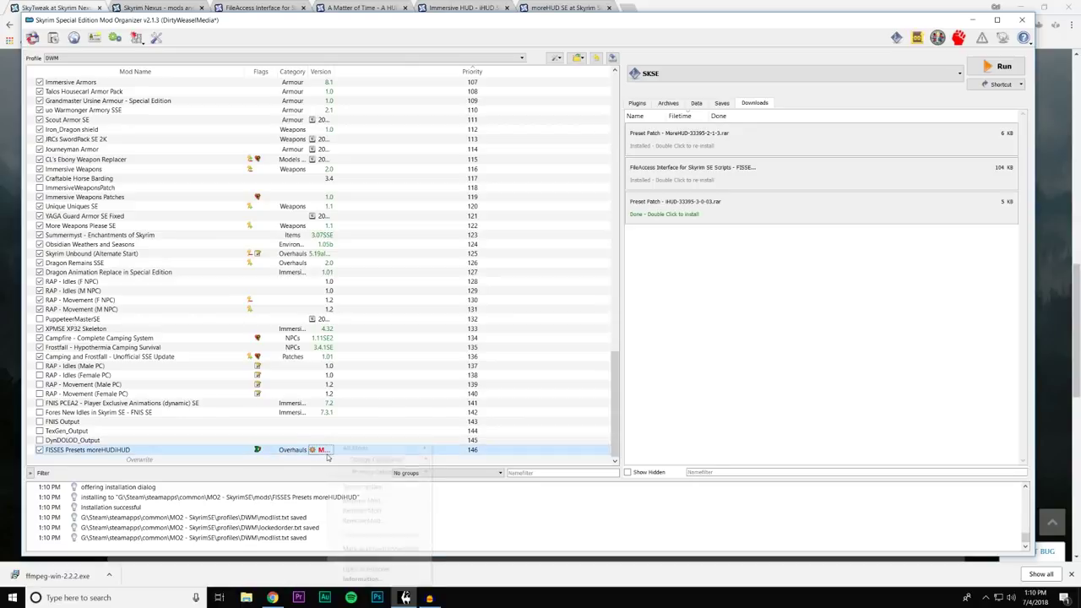
pyautogui.click(345, 488)
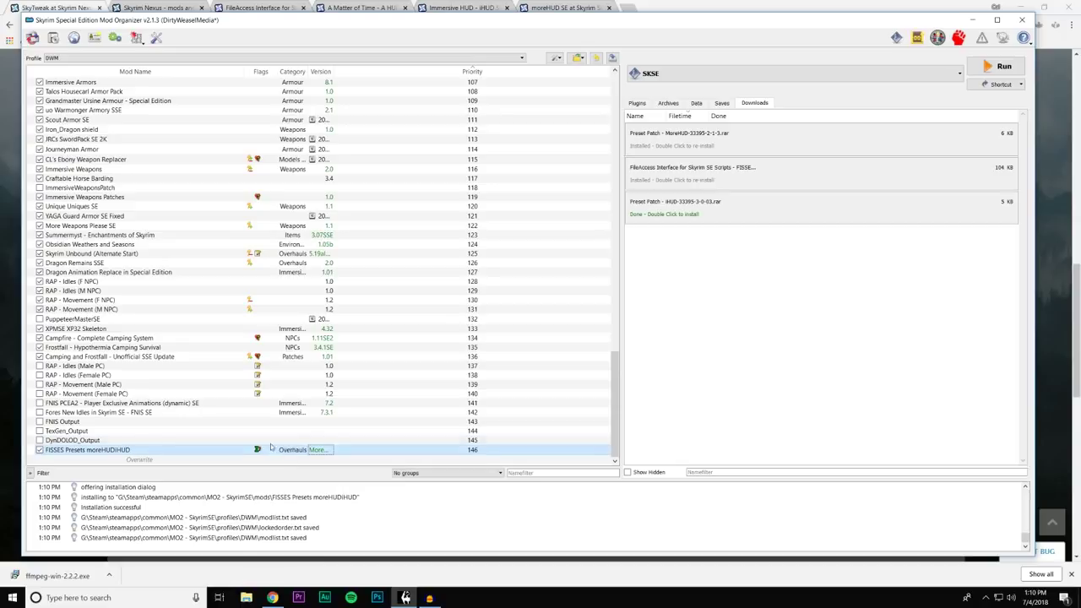
# Step: Merge the iHUD preset patch into FISSES Presets moreHUDiHUD and open that mod's details
pyautogui.doubleClick(675, 210)
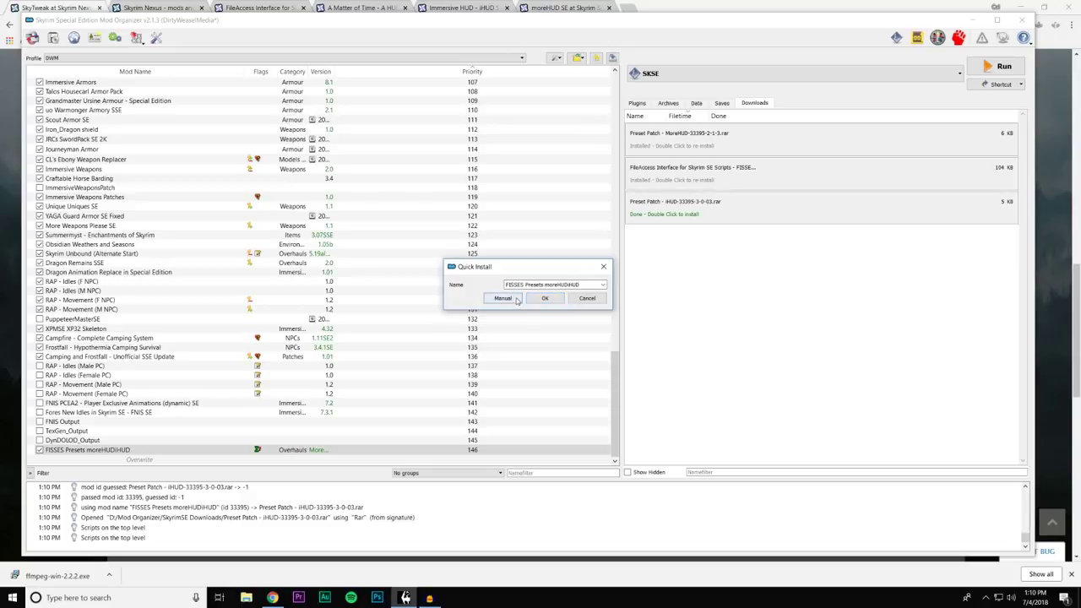
pyautogui.click(517, 300)
pyautogui.click(579, 365)
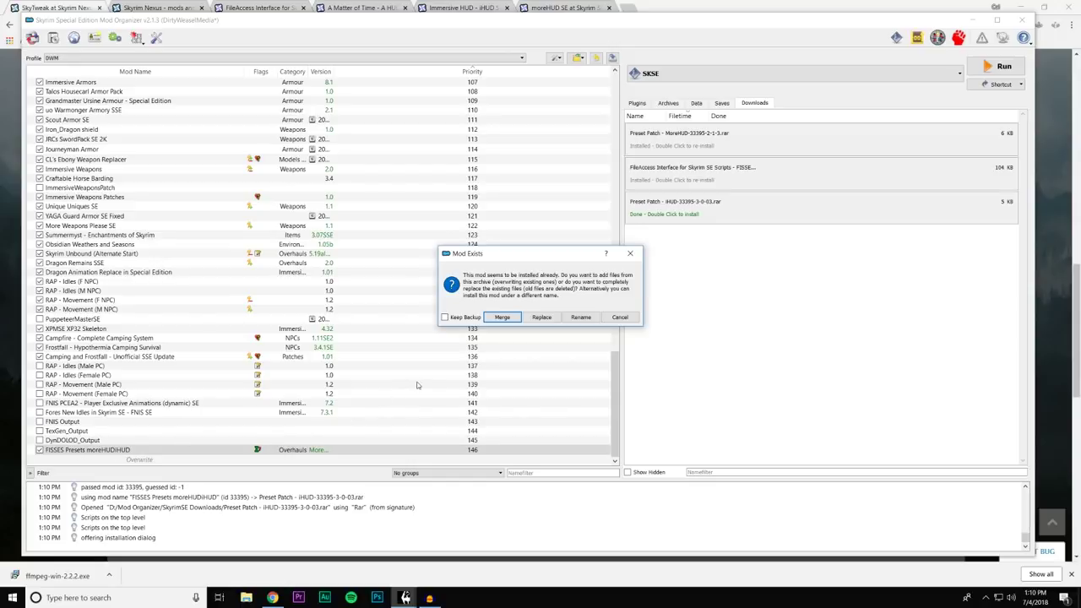
pyautogui.click(502, 318)
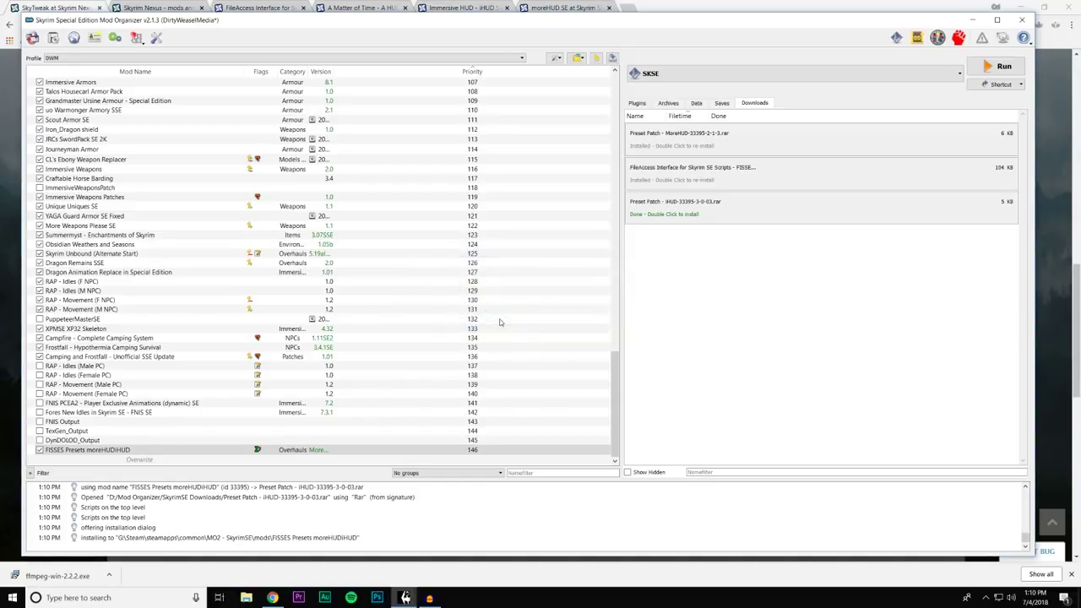
pyautogui.doubleClick(165, 450)
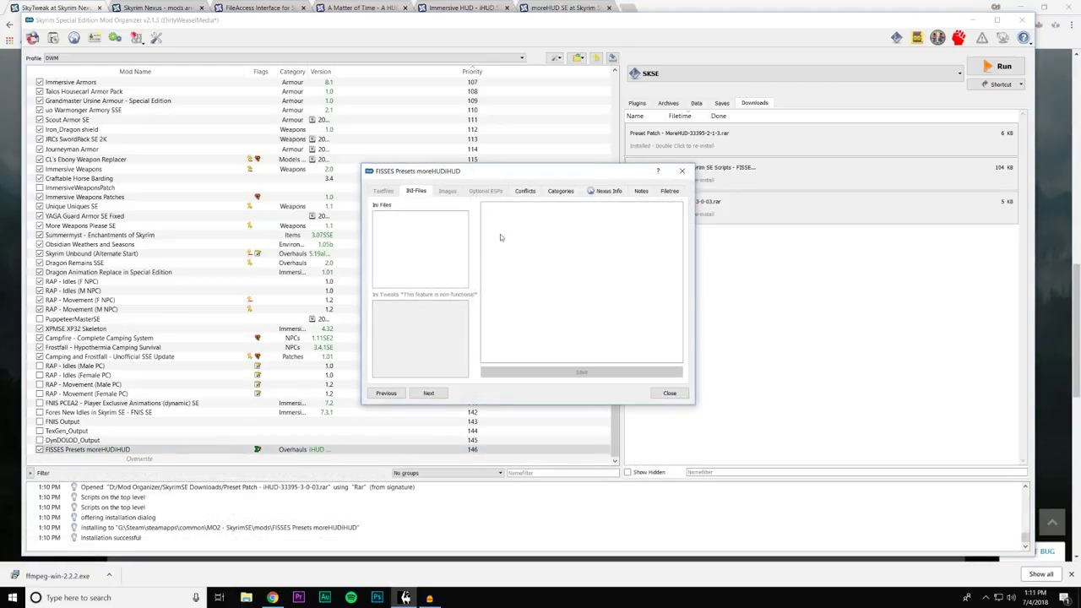
# Step: Check that the Scripts folder holds ahzconfigmenu.pex and ihudskyuiconfigmenuscript.pex, then close the details window
pyautogui.click(378, 234)
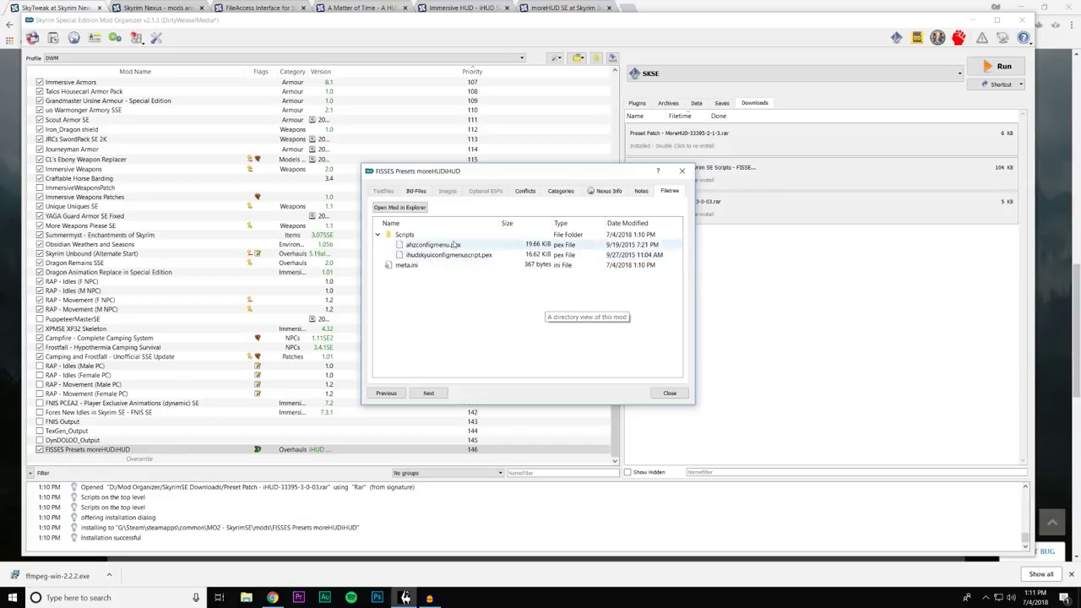
pyautogui.click(669, 394)
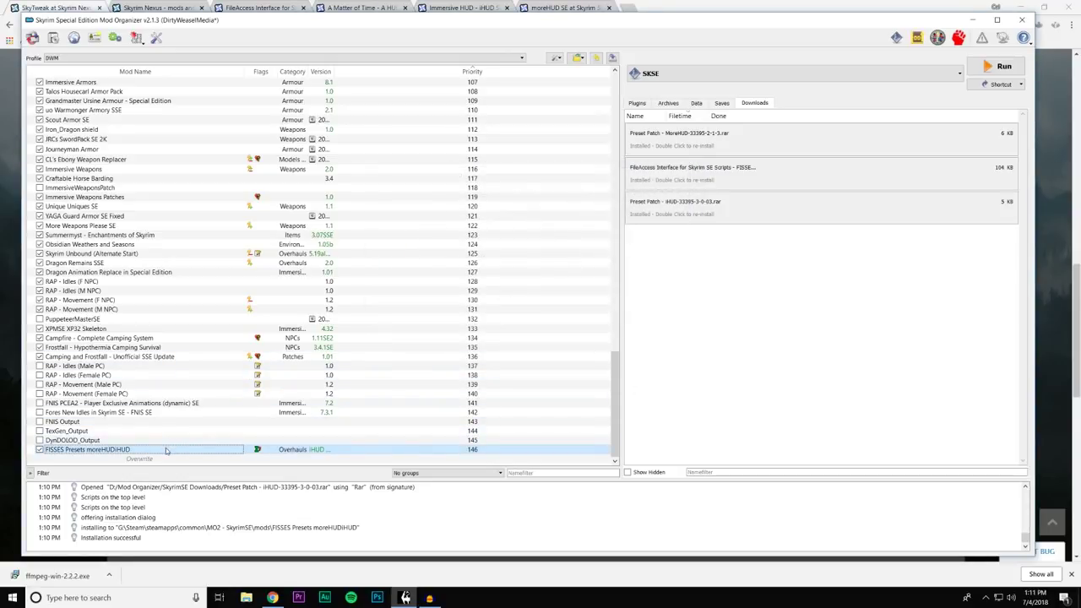
# Step: Drag FISSES Presets moreHUDiHUD up the mod list toward the HUD mods
pyautogui.moveTo(85, 450); pyautogui.dragTo(160, 172)
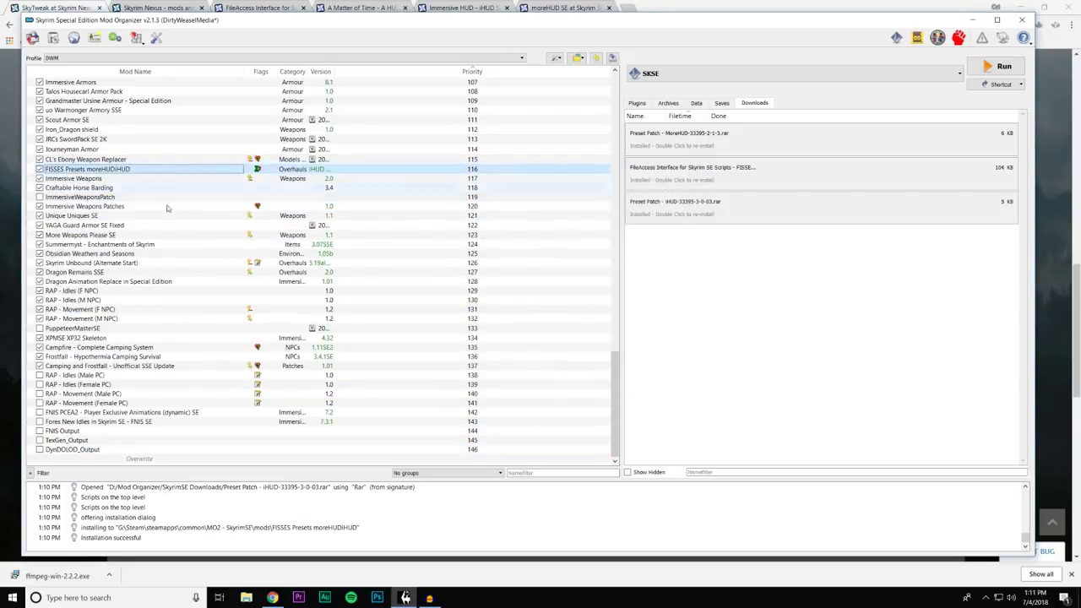
pyautogui.scroll(1, 160, 276)
pyautogui.scroll(3, 160, 275)
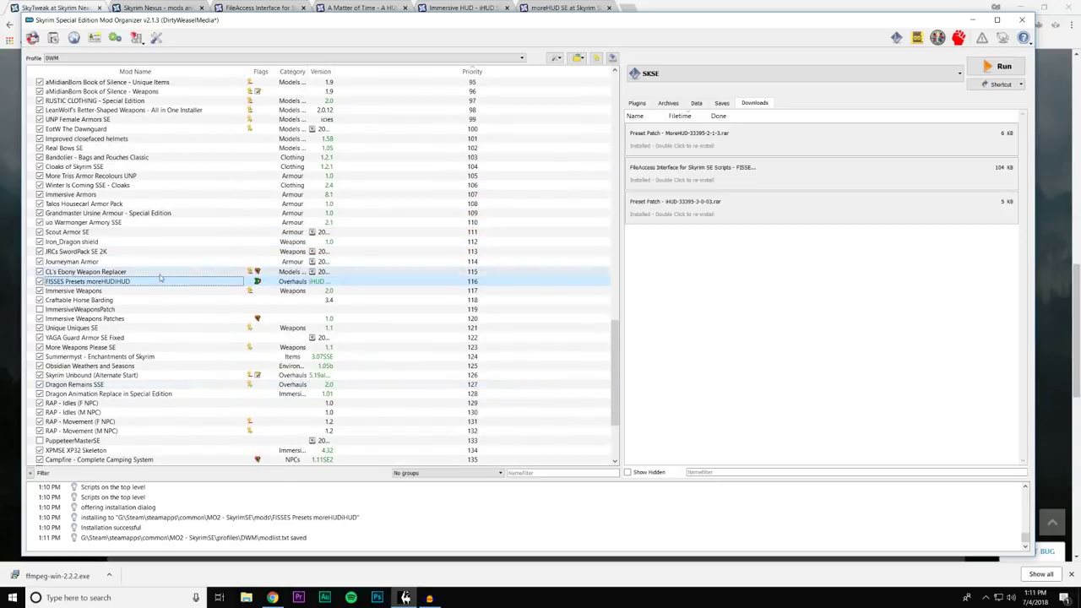
pyautogui.scroll(4, 189, 267)
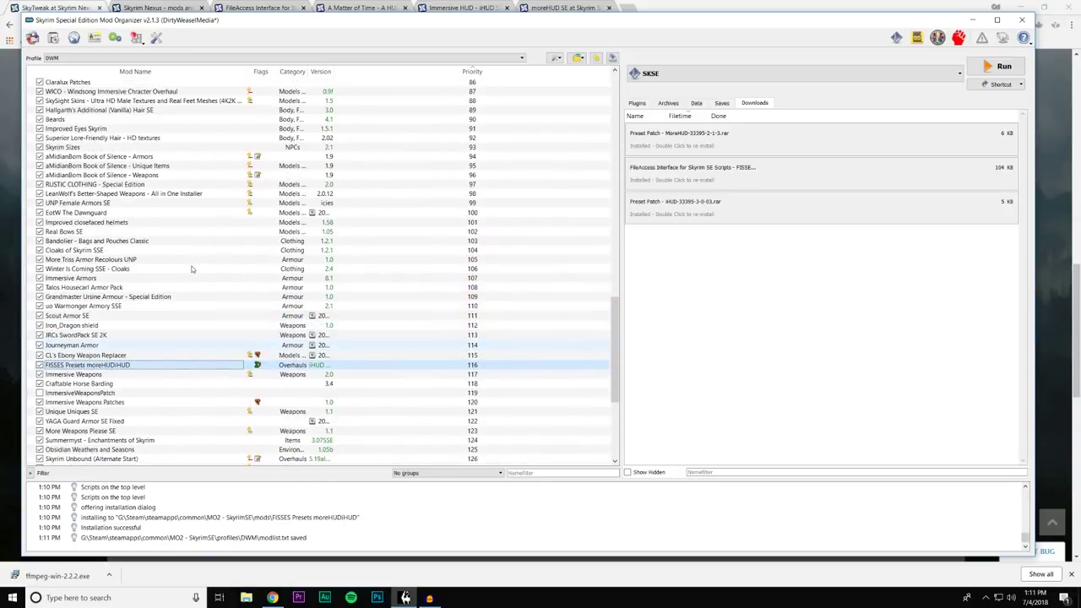
pyautogui.scroll(7, 148, 152)
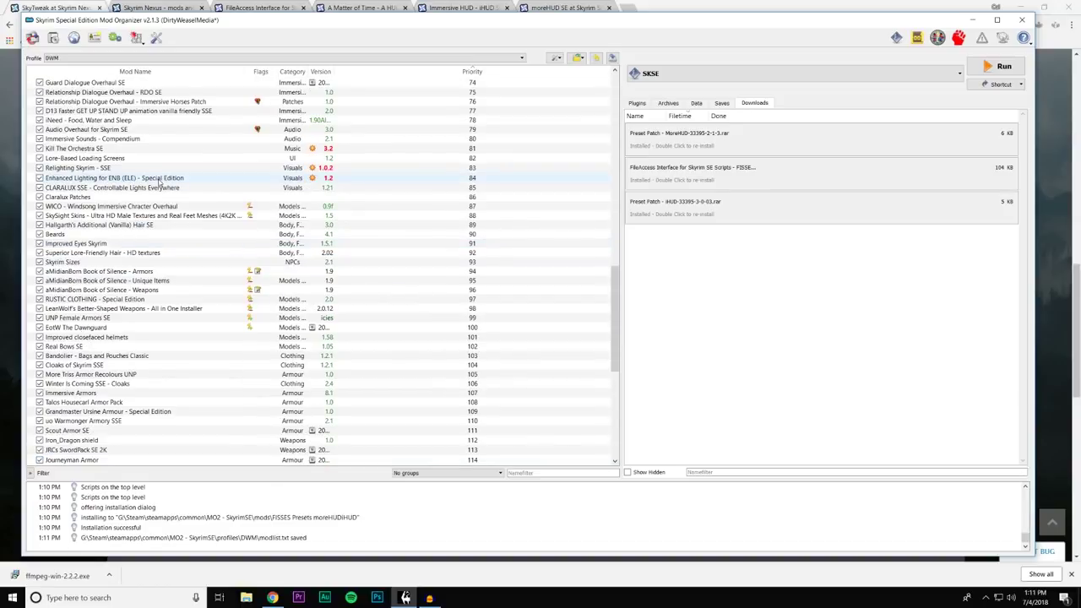
pyautogui.scroll(-9, 169, 253)
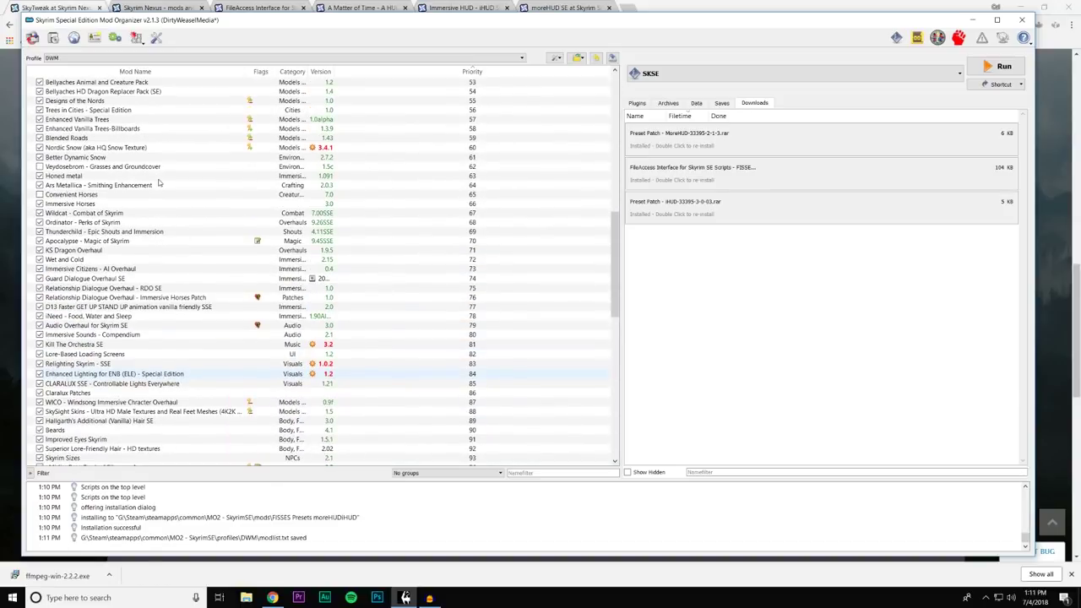
# Step: Settle FISSES Presets moreHUDiHUD at priority 25, directly below moreHUD SE
pyautogui.click(185, 339)
pyautogui.moveTo(185, 339); pyautogui.dragTo(127, 215)
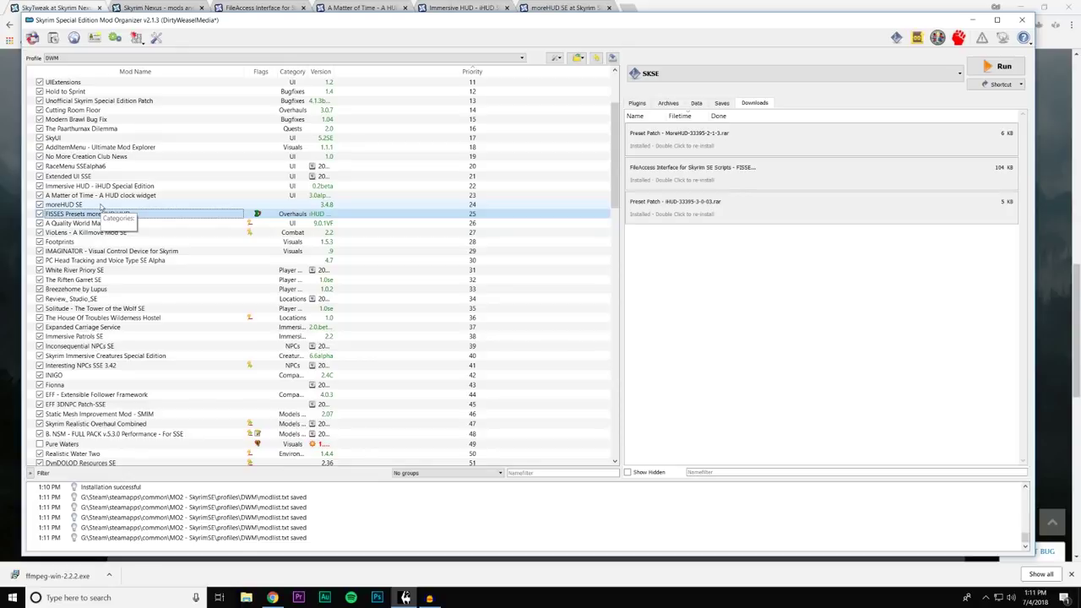
pyautogui.click(100, 205)
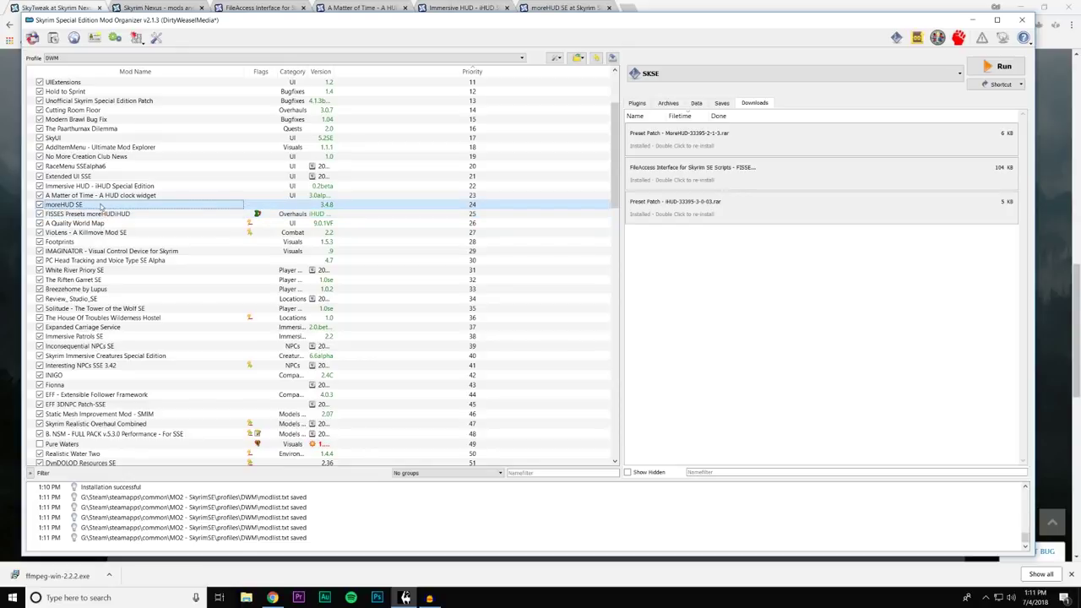
pyautogui.click(108, 187)
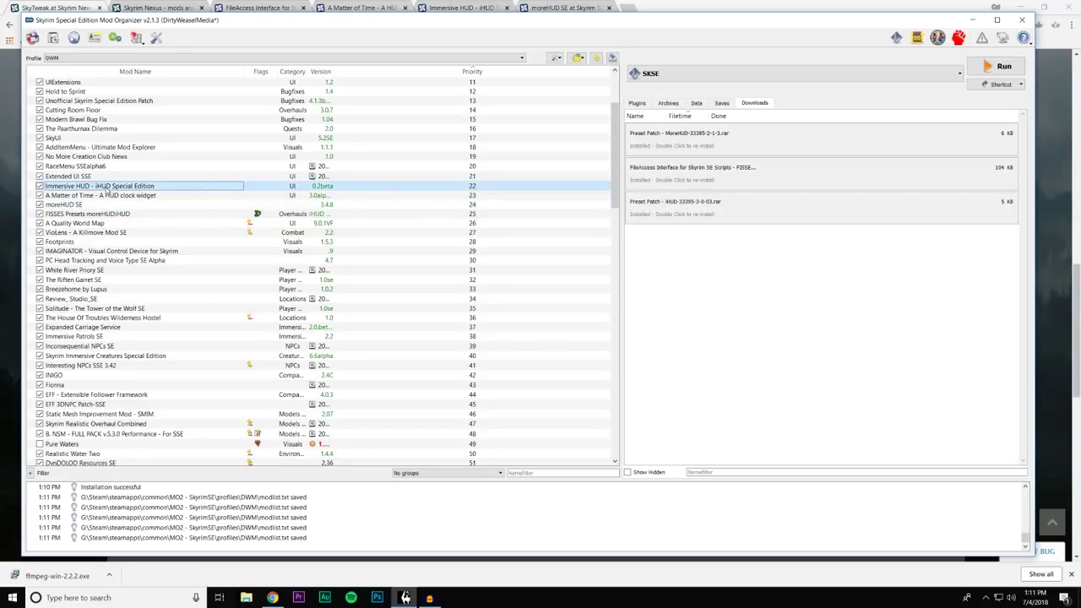
pyautogui.click(108, 207)
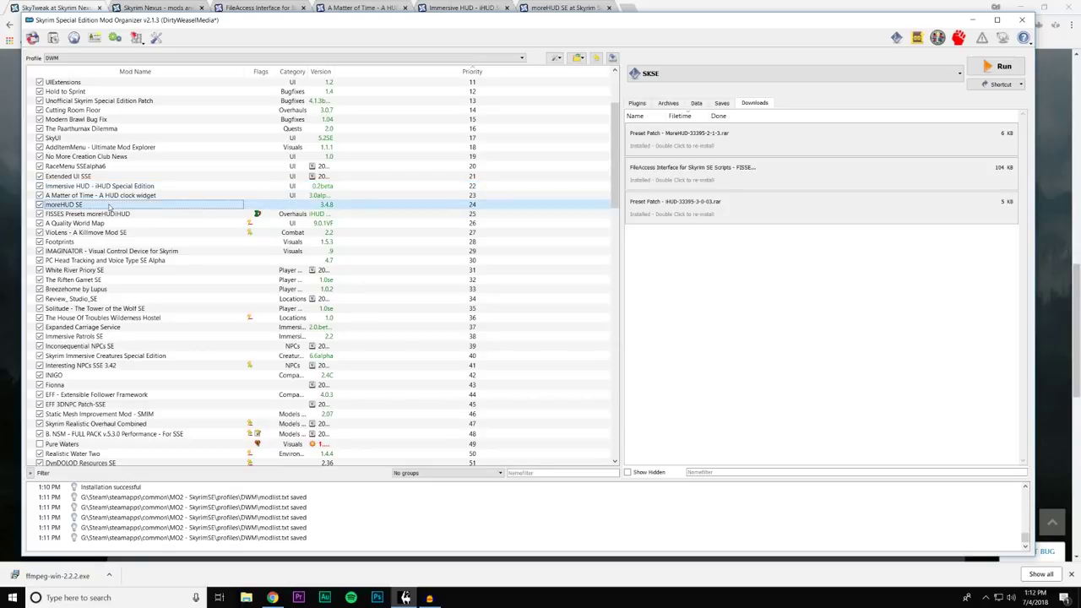
pyautogui.click(119, 216)
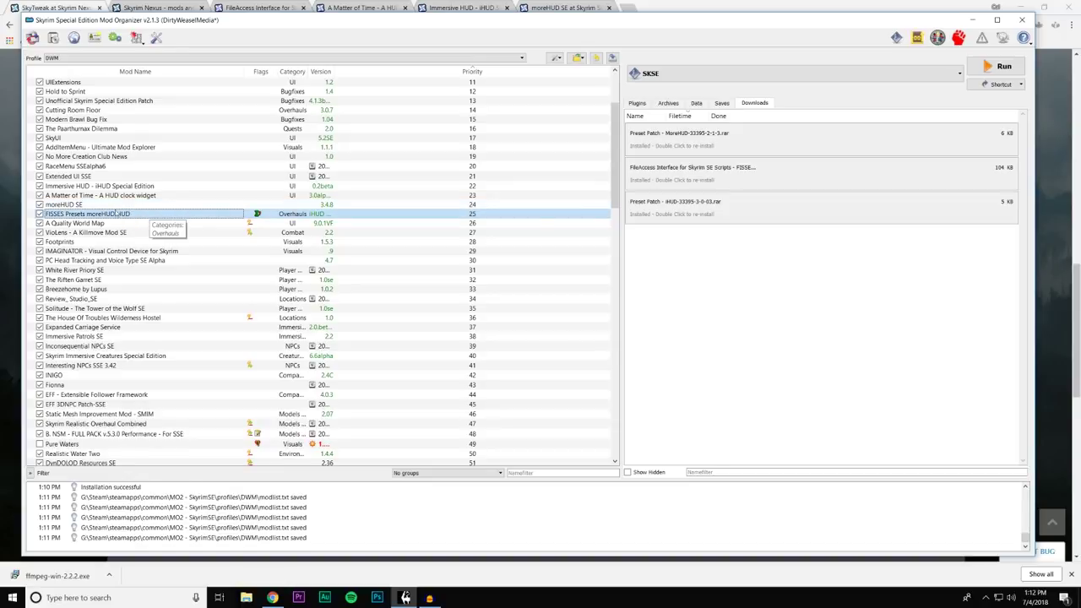
pyautogui.scroll(3, 124, 153)
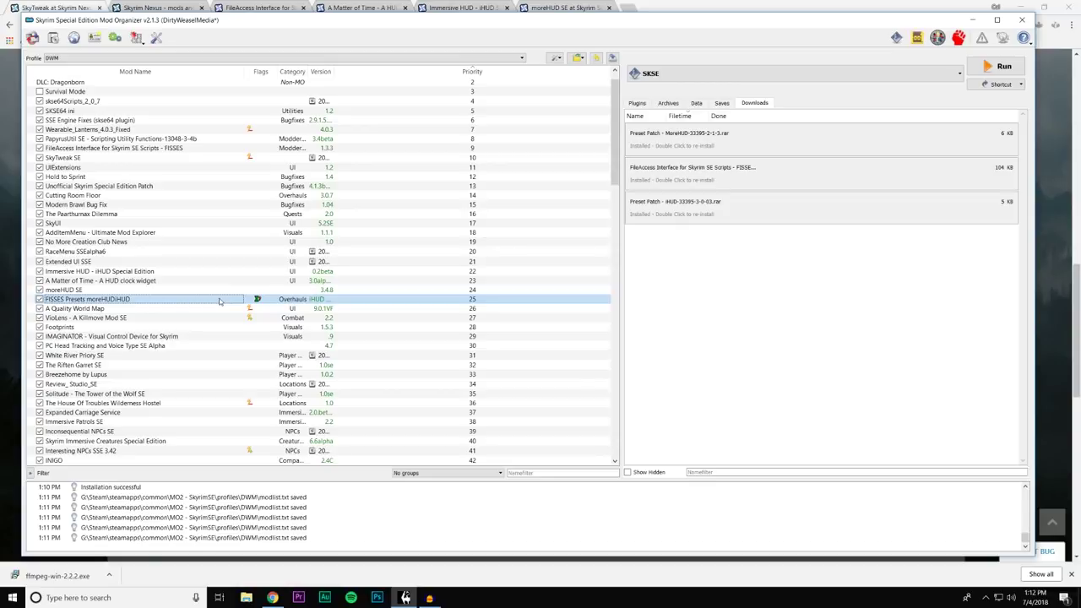
# Step: Review the moreHUD SE, A Matter of Time, Immersive HUD and FISSES Presets rows, then show the Plugins list
pyautogui.click(218, 290)
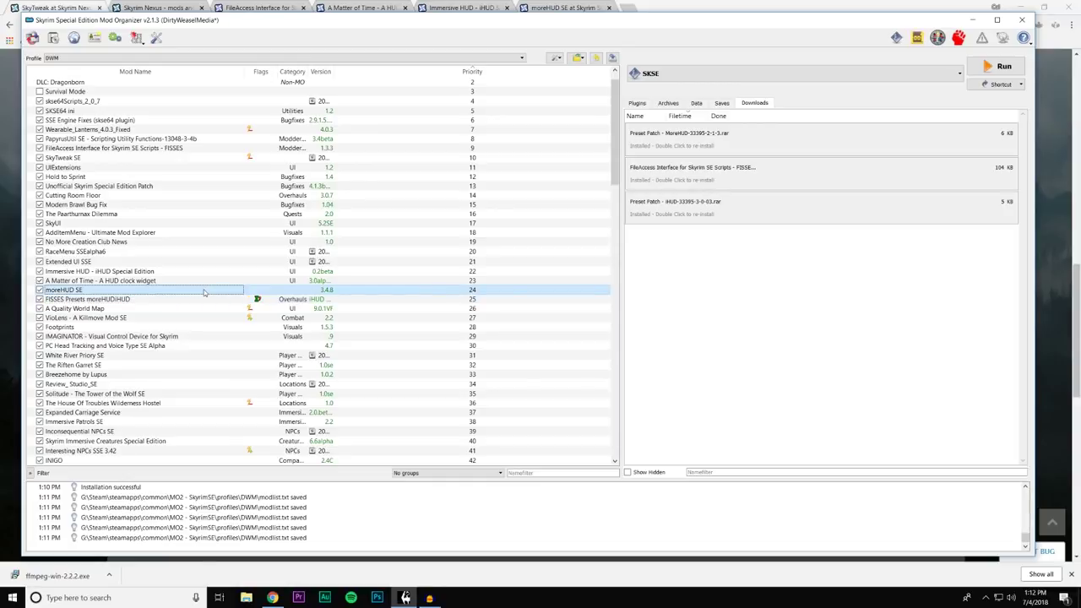
pyautogui.click(202, 282)
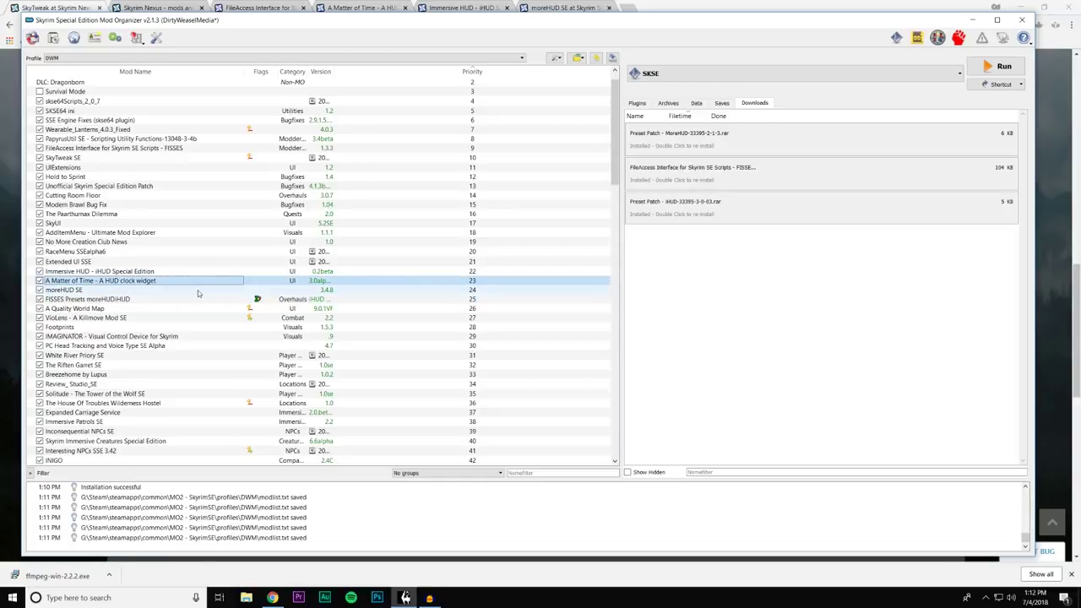
pyautogui.click(198, 272)
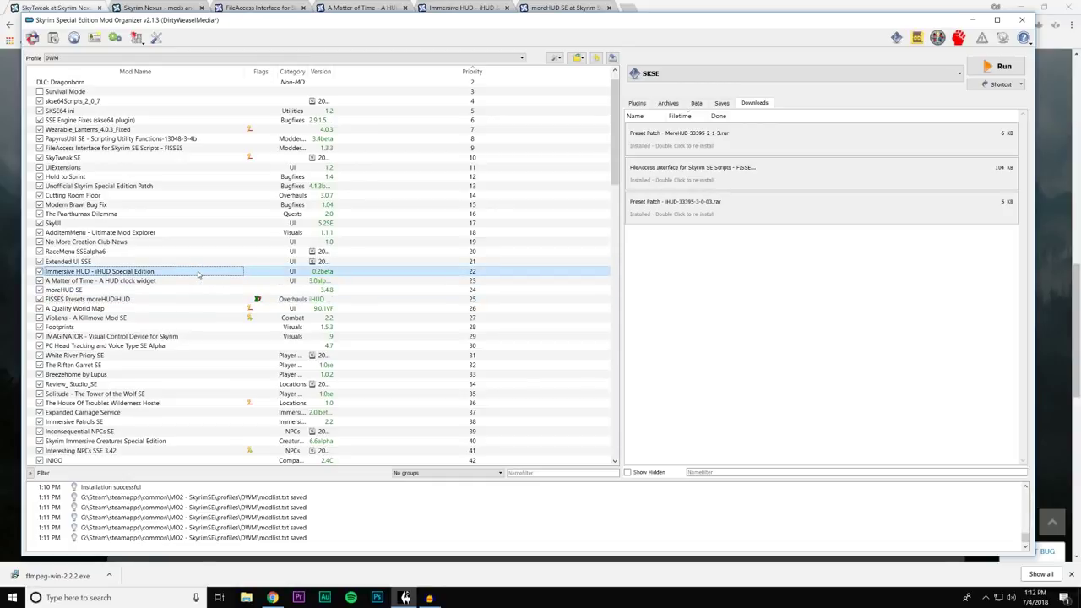
pyautogui.click(189, 302)
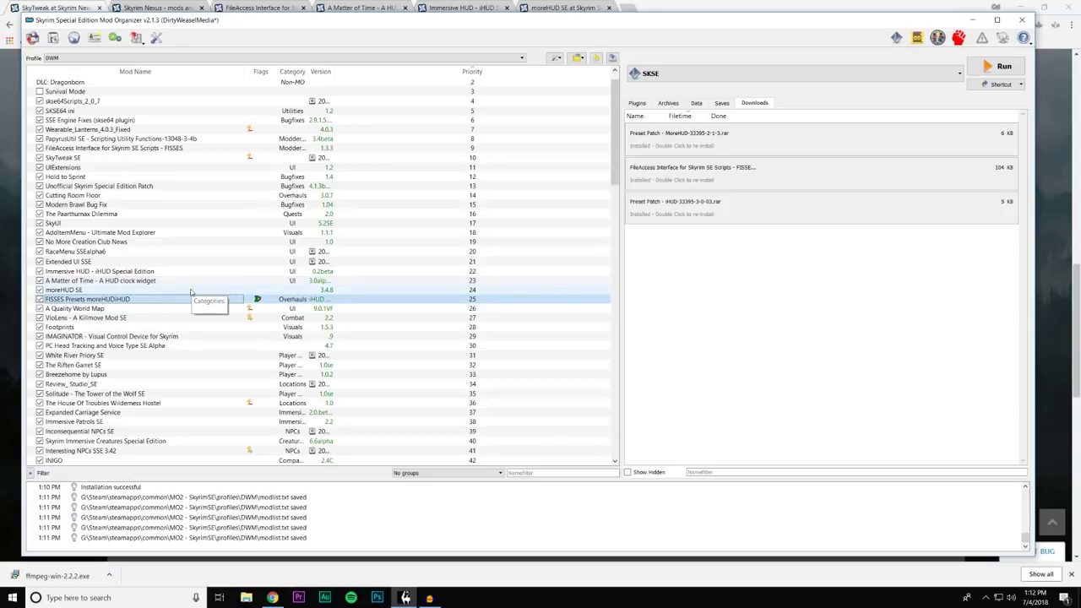
pyautogui.click(637, 102)
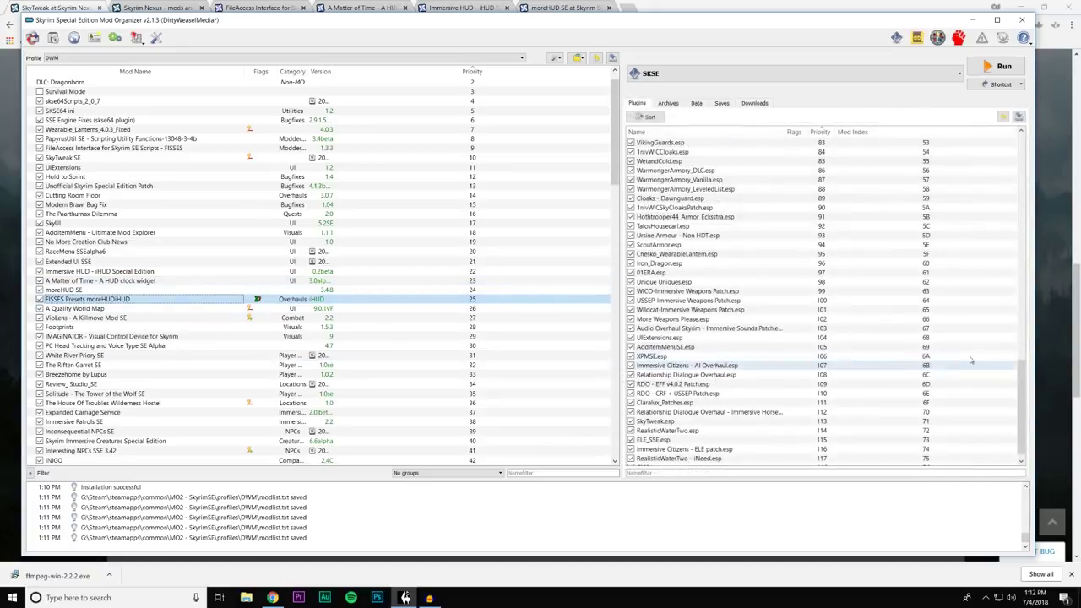
# Step: Select FISS.esp and run a LOOT sort, which reports no changes, then close LOOT
pyautogui.scroll(-1, 970, 359)
pyautogui.click(704, 458)
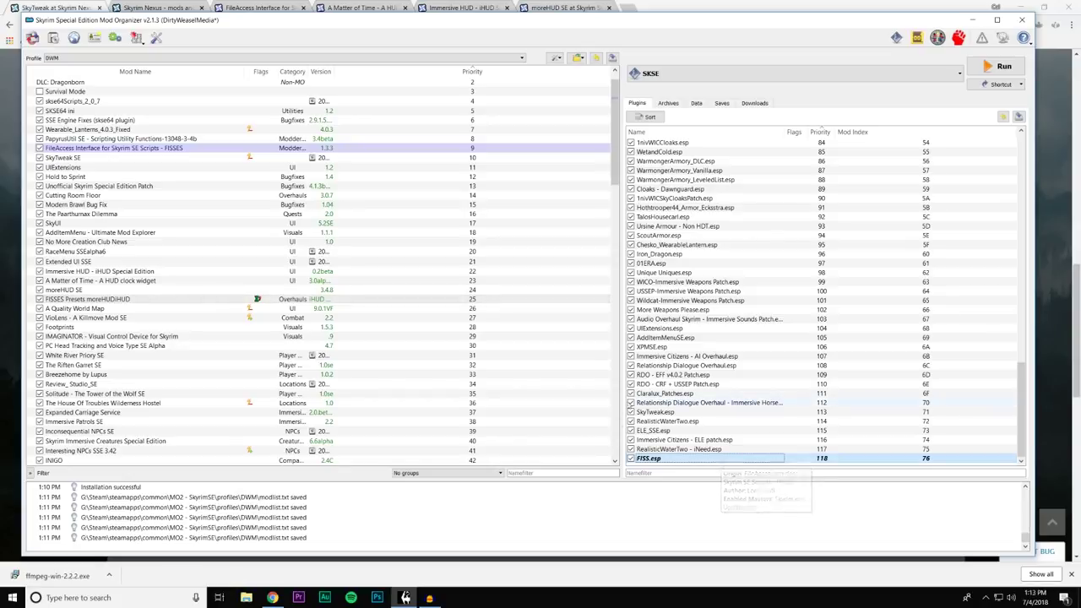
pyautogui.click(918, 39)
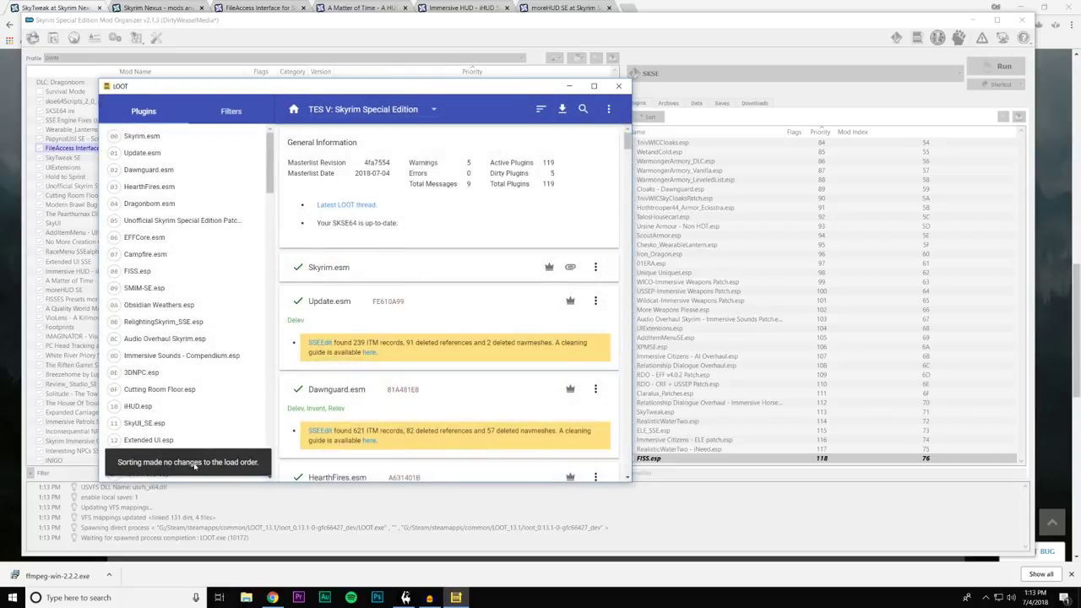
pyautogui.click(618, 86)
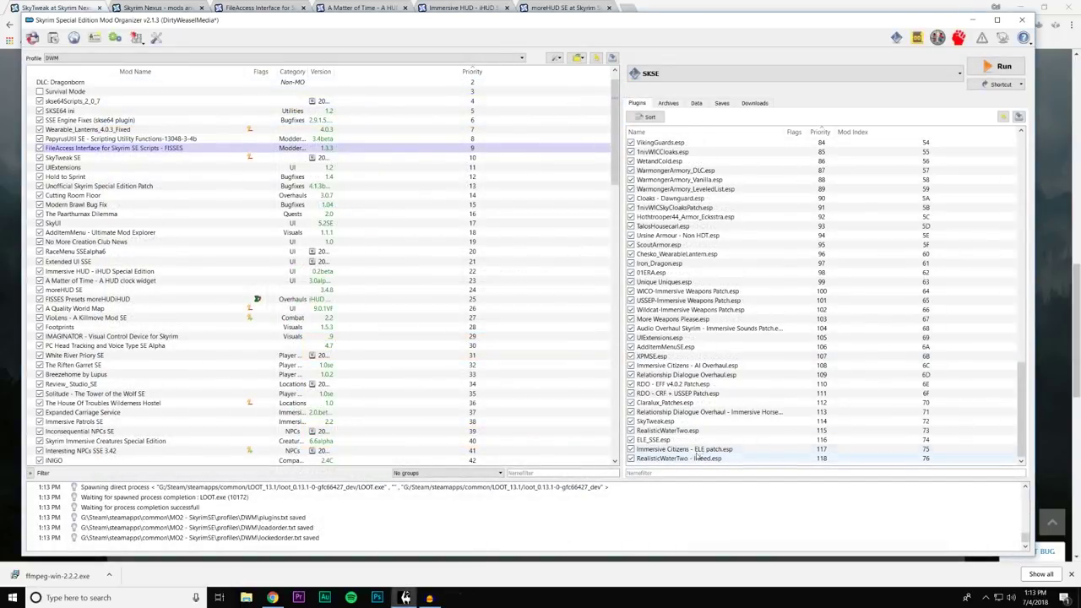
pyautogui.scroll(10, 744, 361)
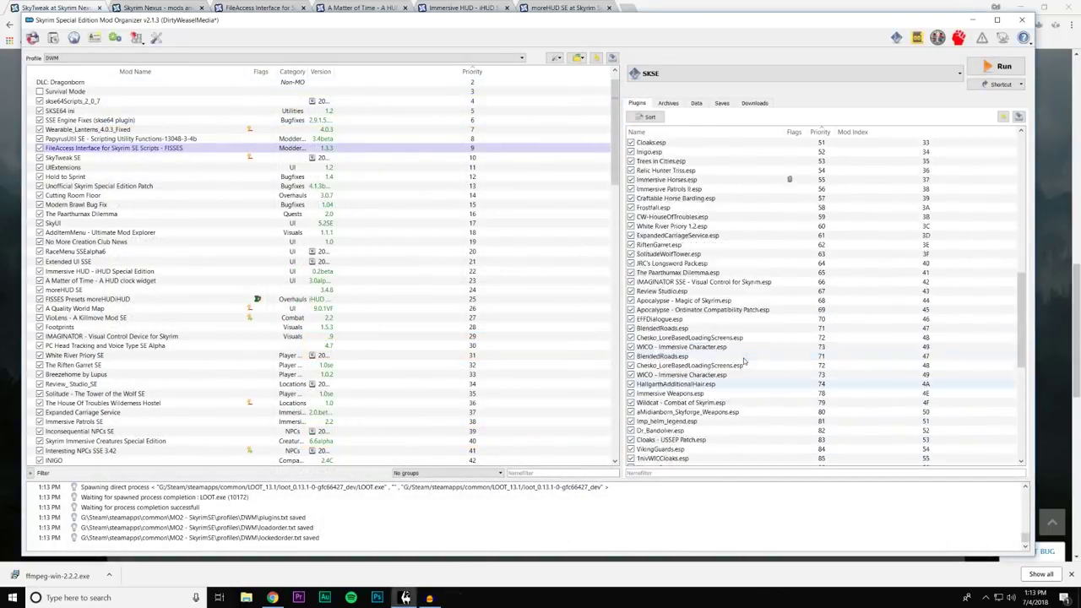
# Step: Check that FISS.esp loads at priority 8 from FISSES, then launch Skyrim through SKSE
pyautogui.scroll(15, 744, 362)
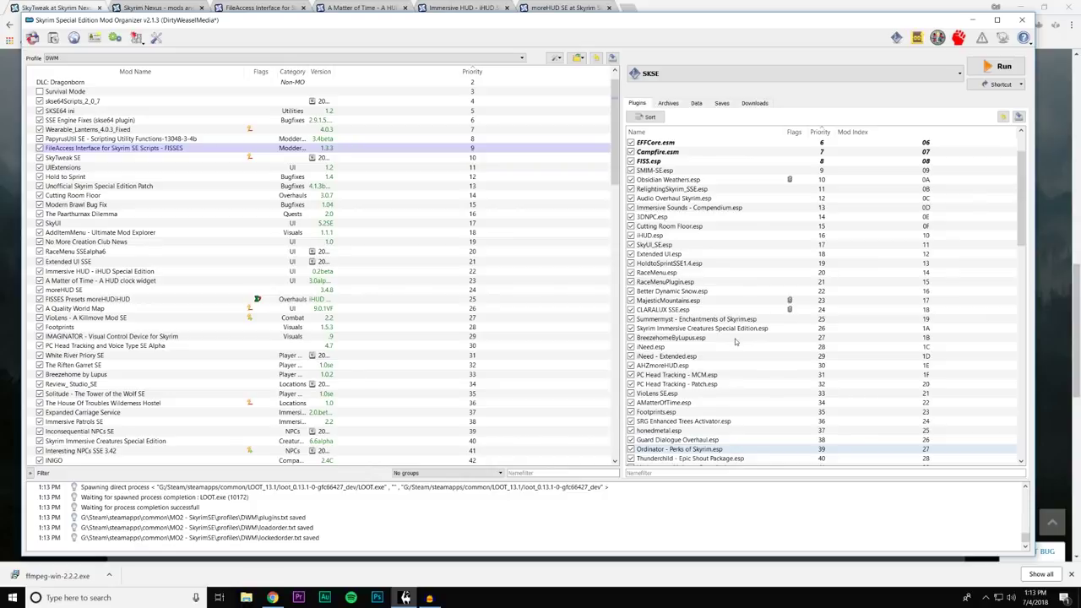
pyautogui.scroll(2, 735, 342)
pyautogui.click(724, 220)
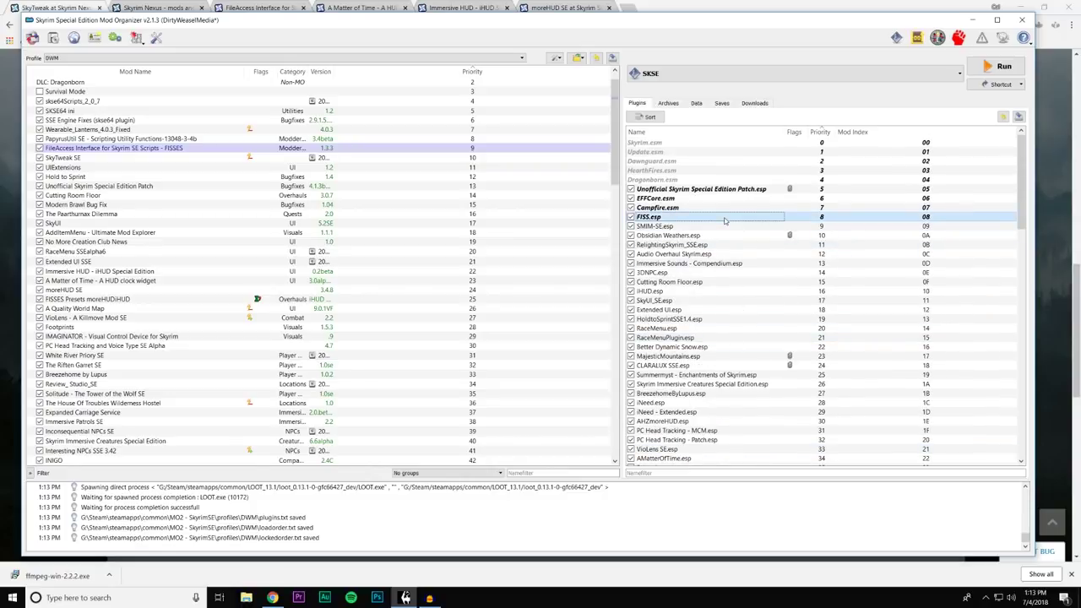
pyautogui.moveTo(724, 221)
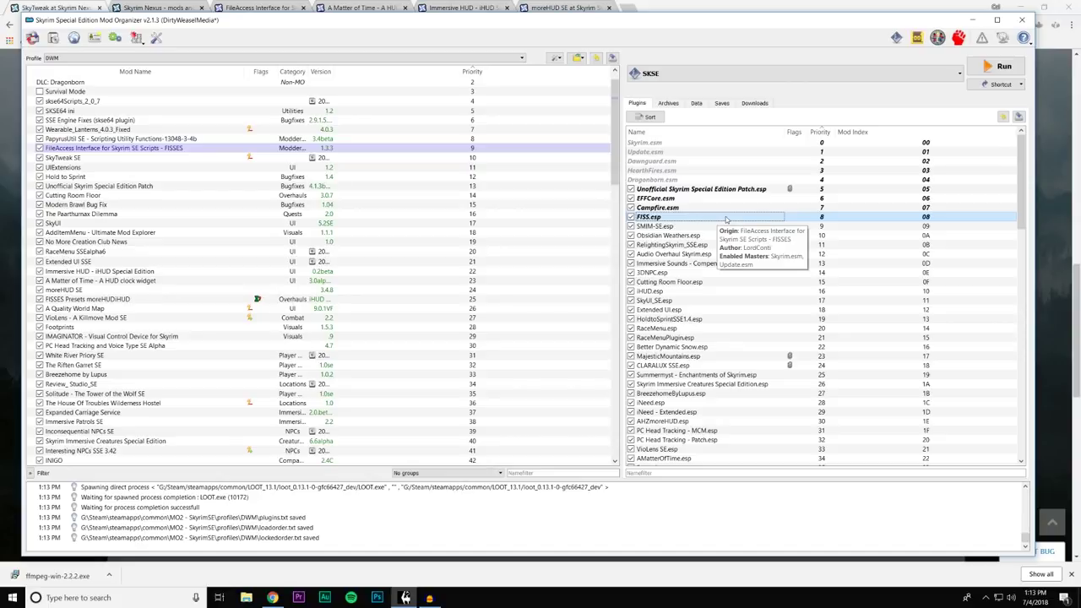
pyautogui.moveTo(615, 155)
pyautogui.mouseDown()
pyautogui.moveTo(617, 191)
pyautogui.moveTo(617, 150)
pyautogui.mouseUp()
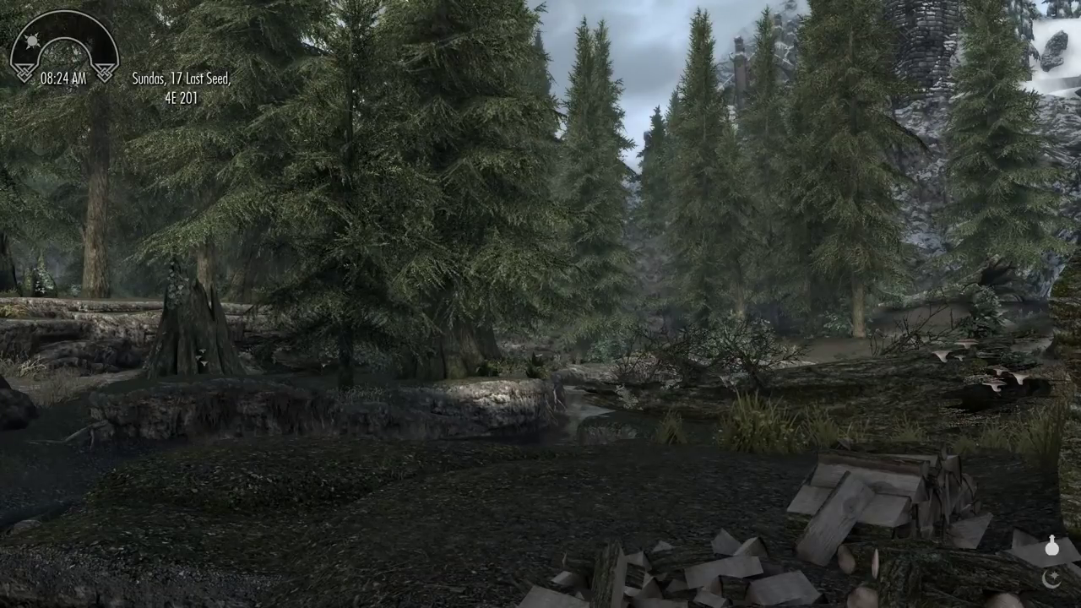
# Step: Go from the journal's SYSTEM tab into Mod Configuration and select SkyTweak's page
pyautogui.press('j')
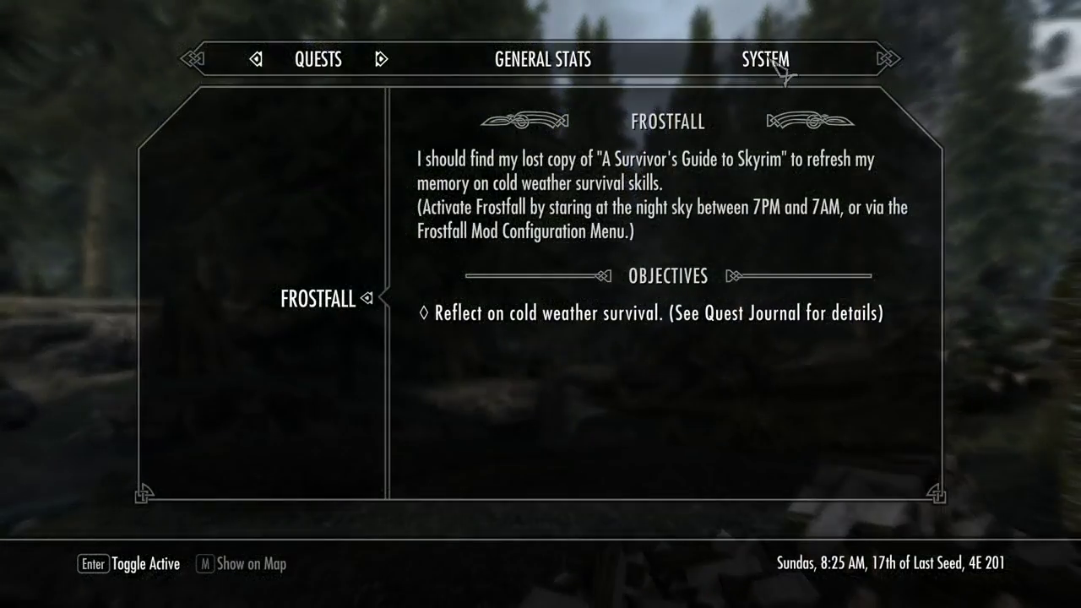
pyautogui.click(770, 66)
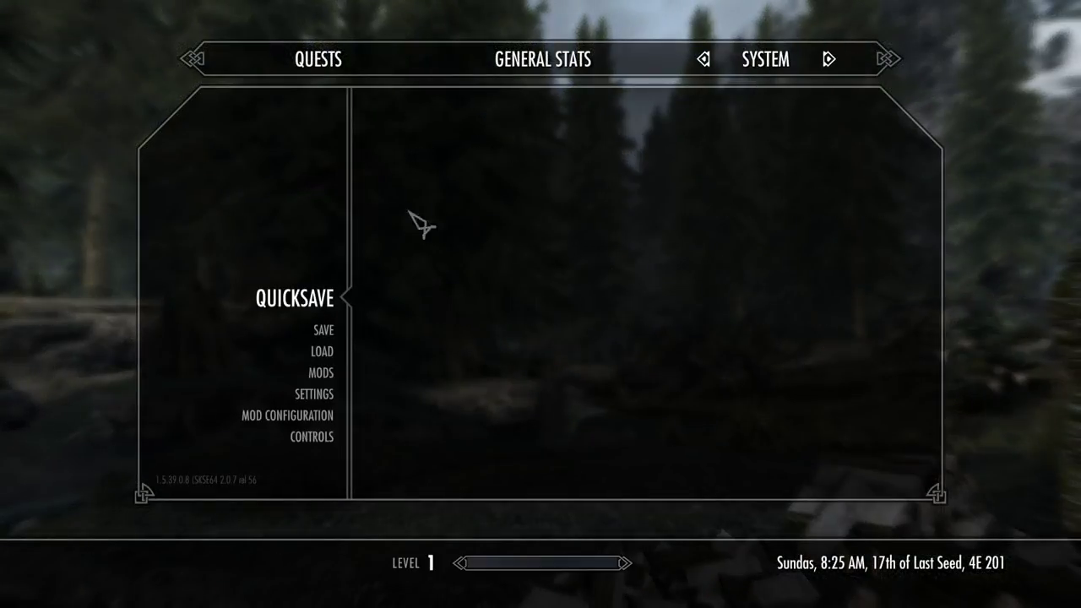
pyautogui.click(259, 419)
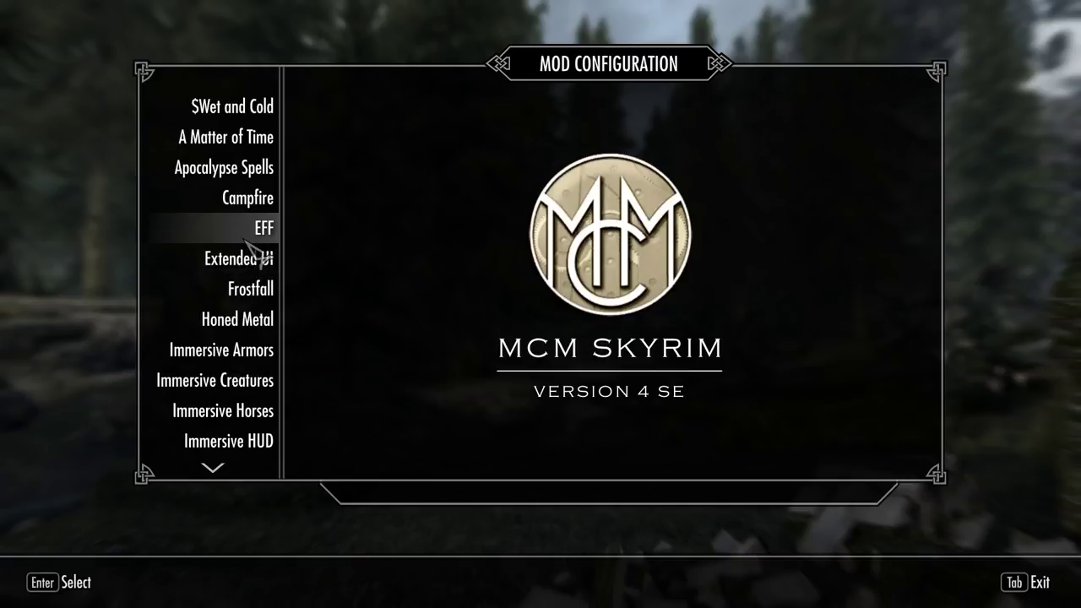
pyautogui.scroll(-2, 253, 228)
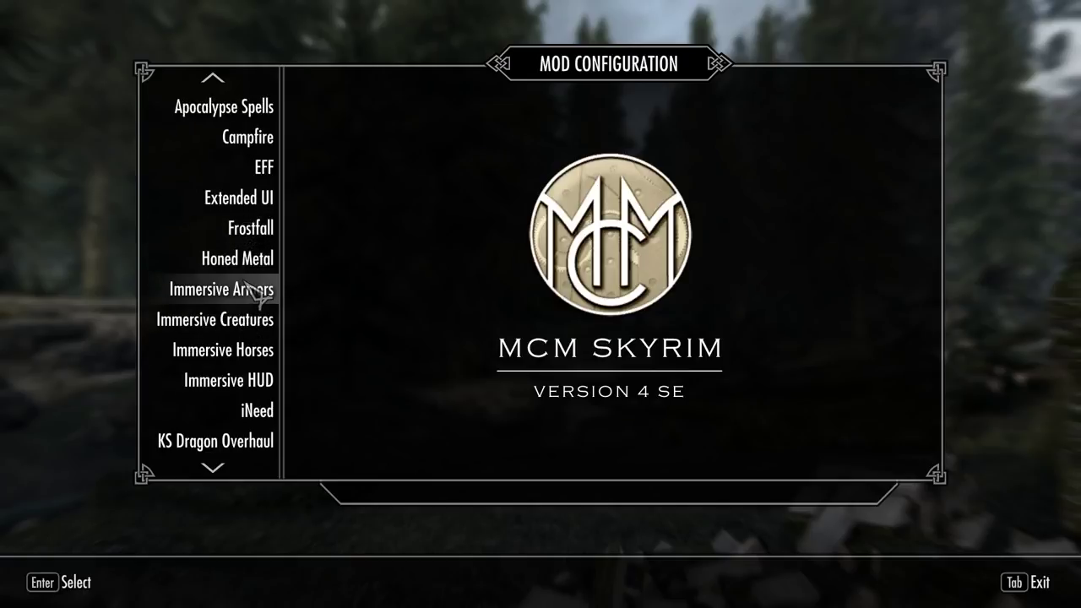
pyautogui.scroll(-10, 249, 279)
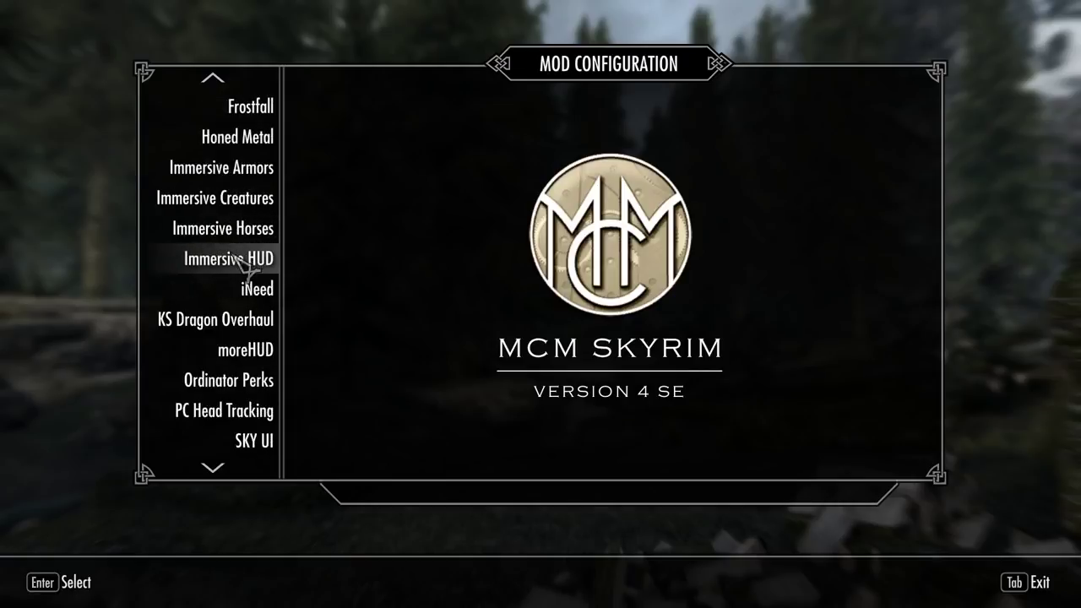
pyautogui.click(249, 353)
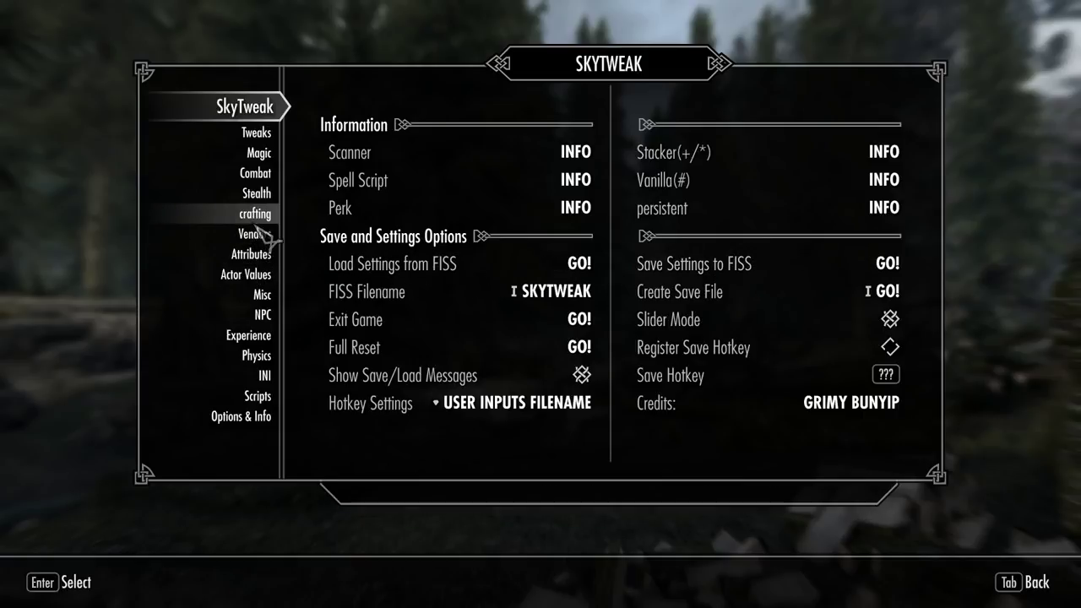
# Step: Enable SkyTweak's Temper Scaling and save its settings to the FISS file SKYTWEAK
pyautogui.click(253, 136)
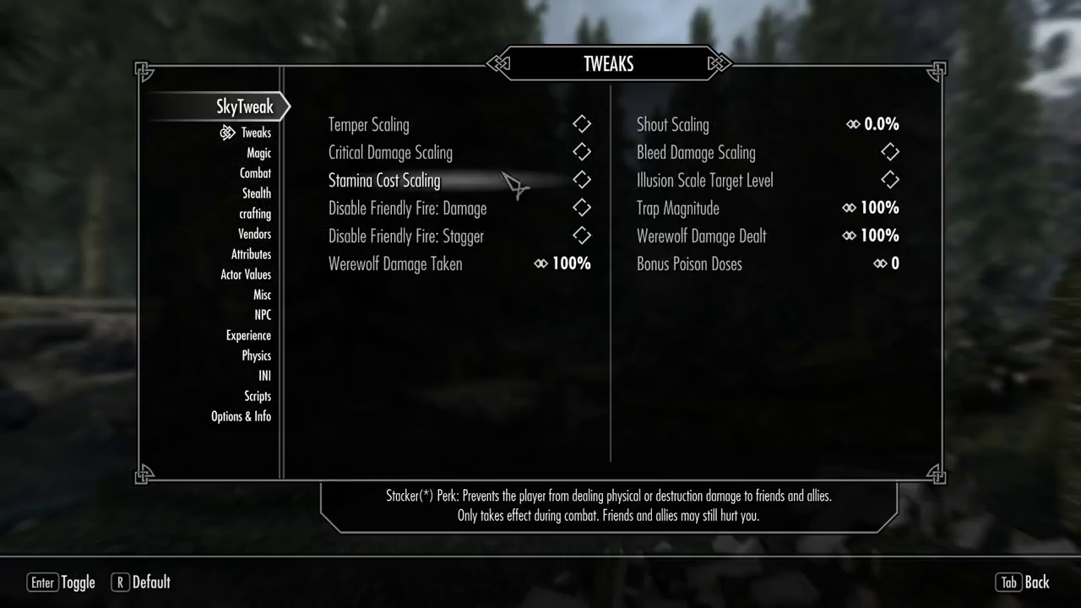
pyautogui.click(508, 140)
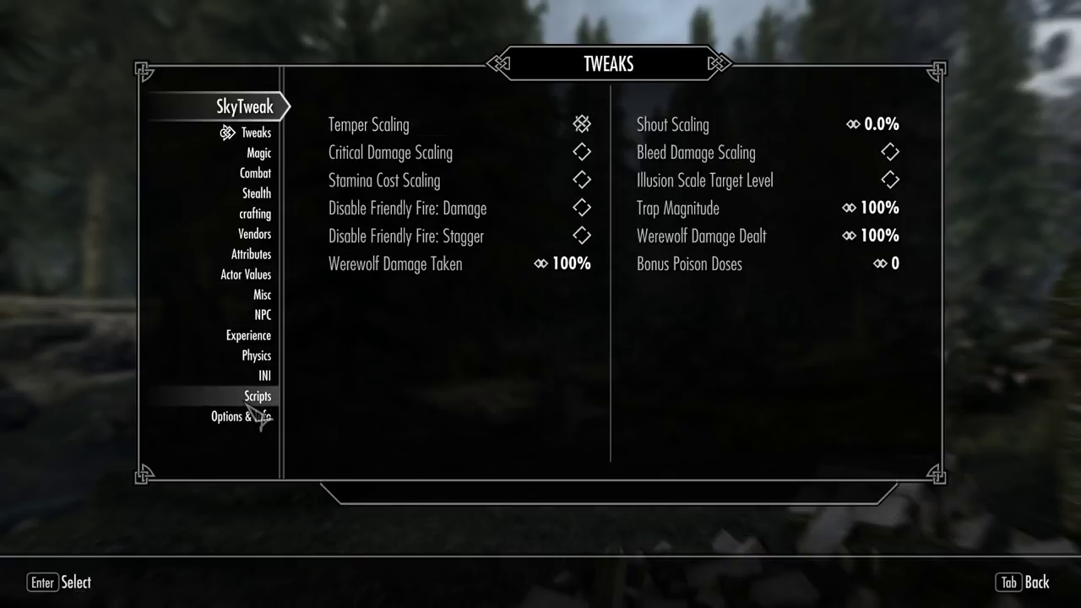
pyautogui.click(265, 436)
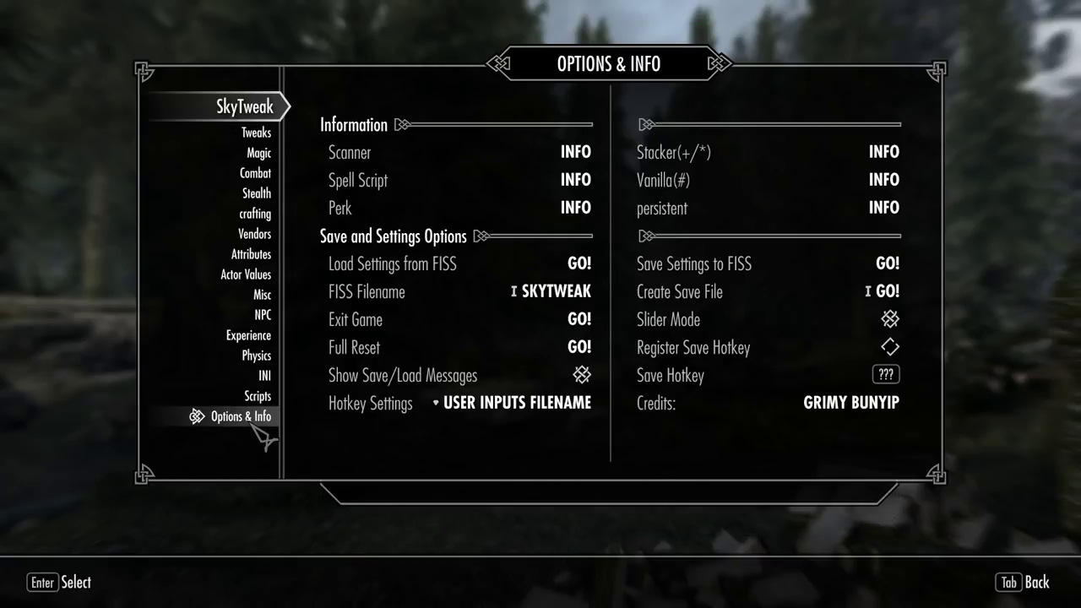
pyautogui.click(737, 280)
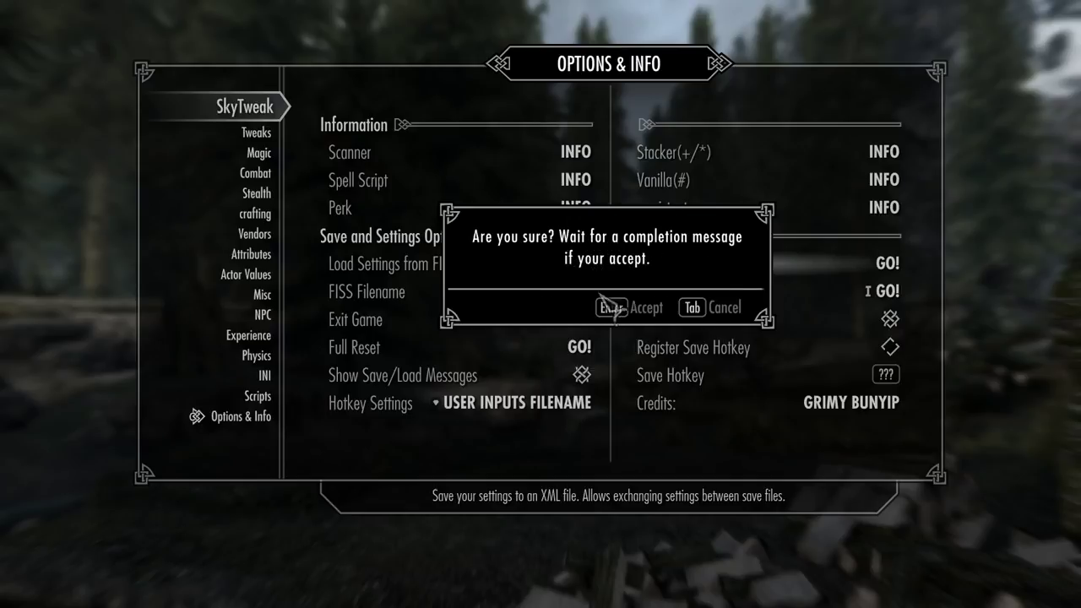
pyautogui.click(621, 309)
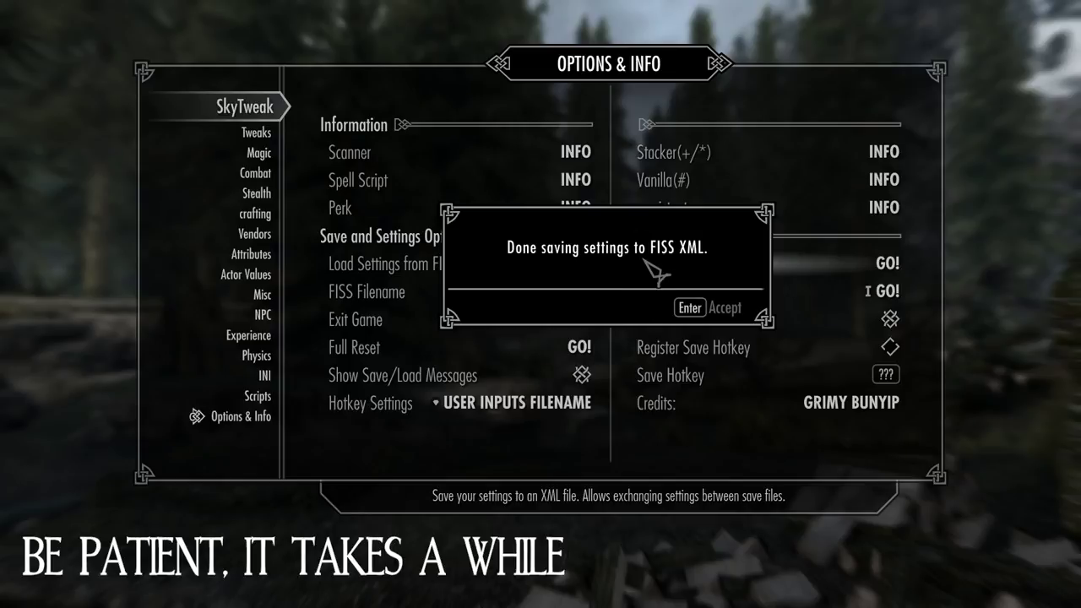
pyautogui.click(699, 311)
pyautogui.press('Tab')
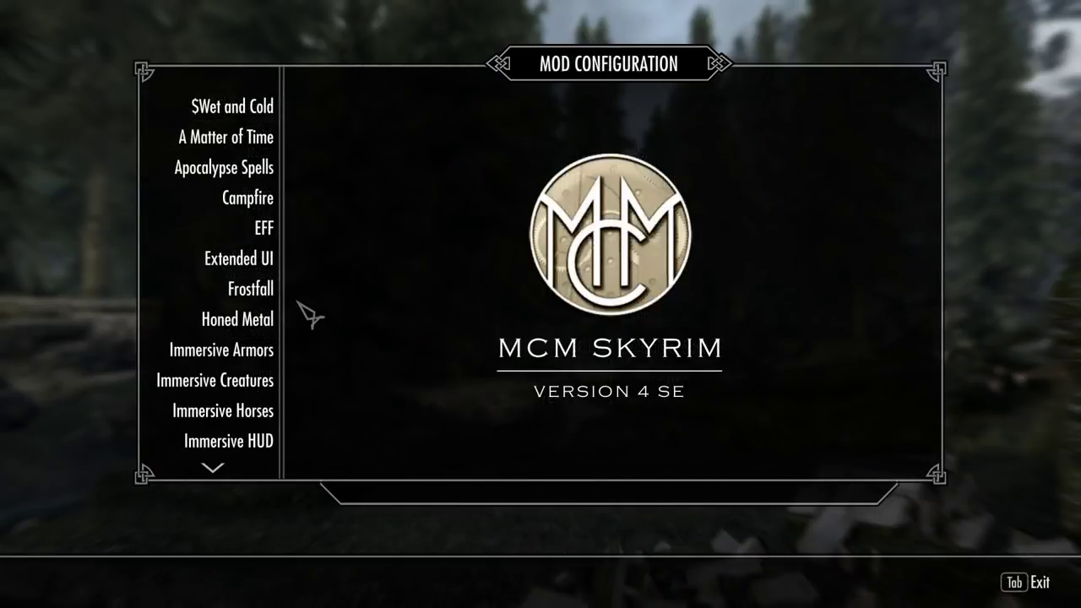
pyautogui.click(230, 441)
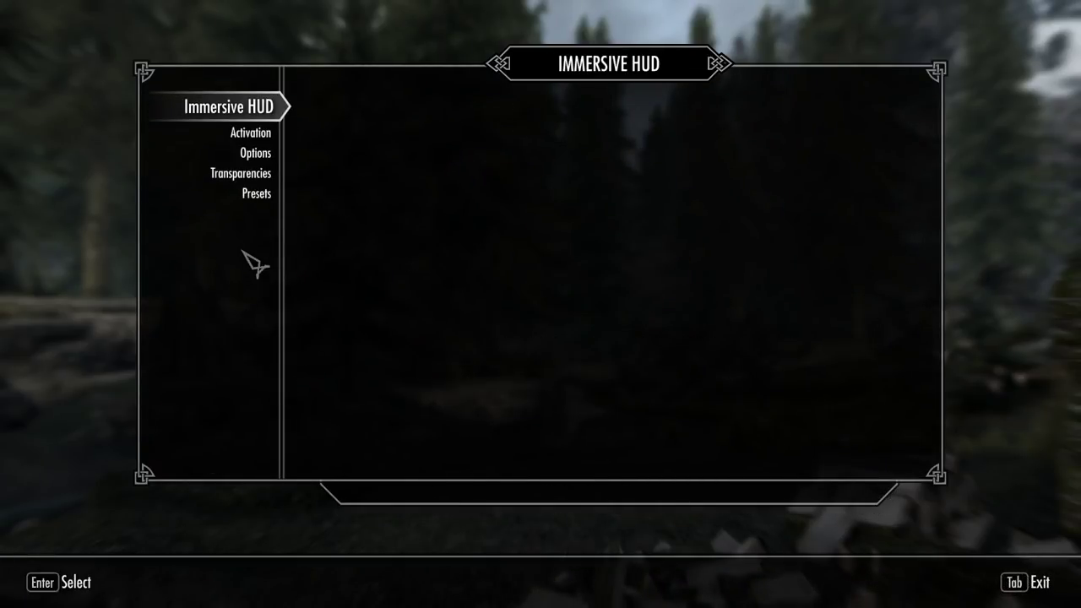
# Step: Set the Immersive HUD activation hotkey to I
pyautogui.click(251, 205)
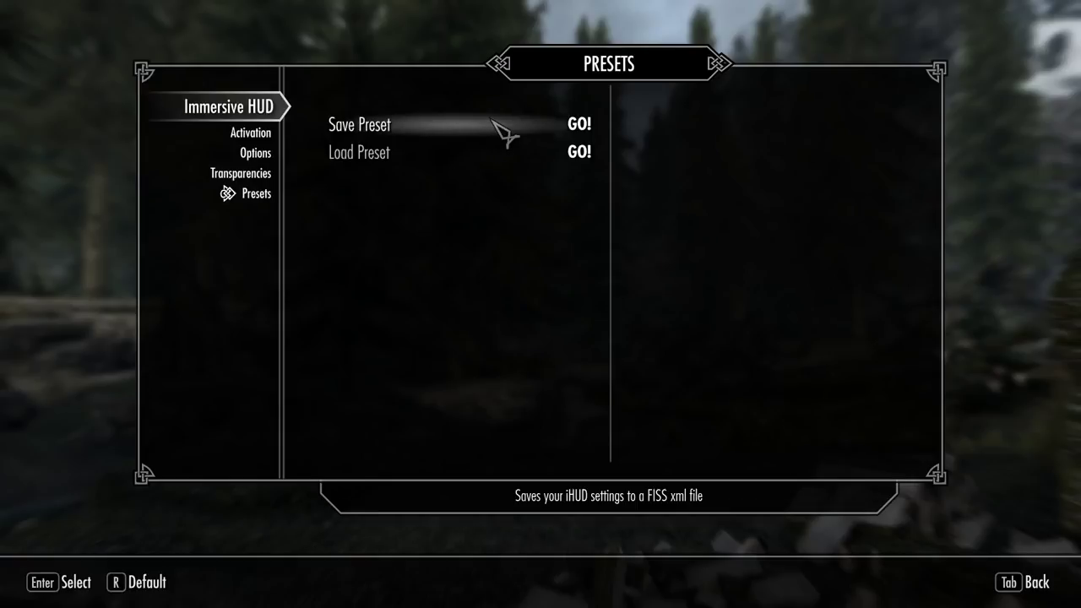
pyautogui.click(252, 133)
pyautogui.click(591, 213)
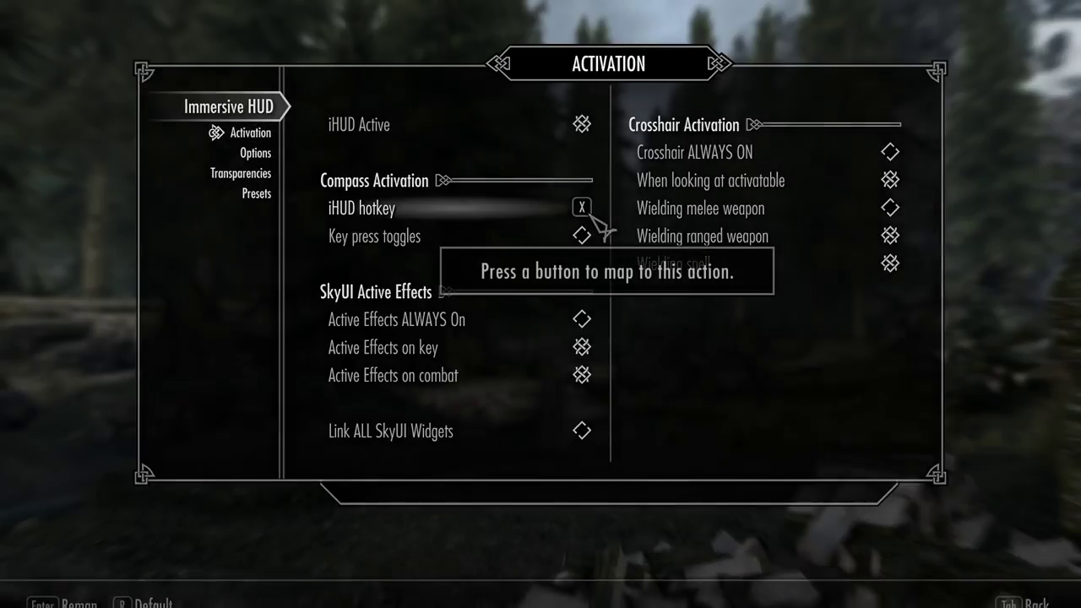
pyautogui.press('i')
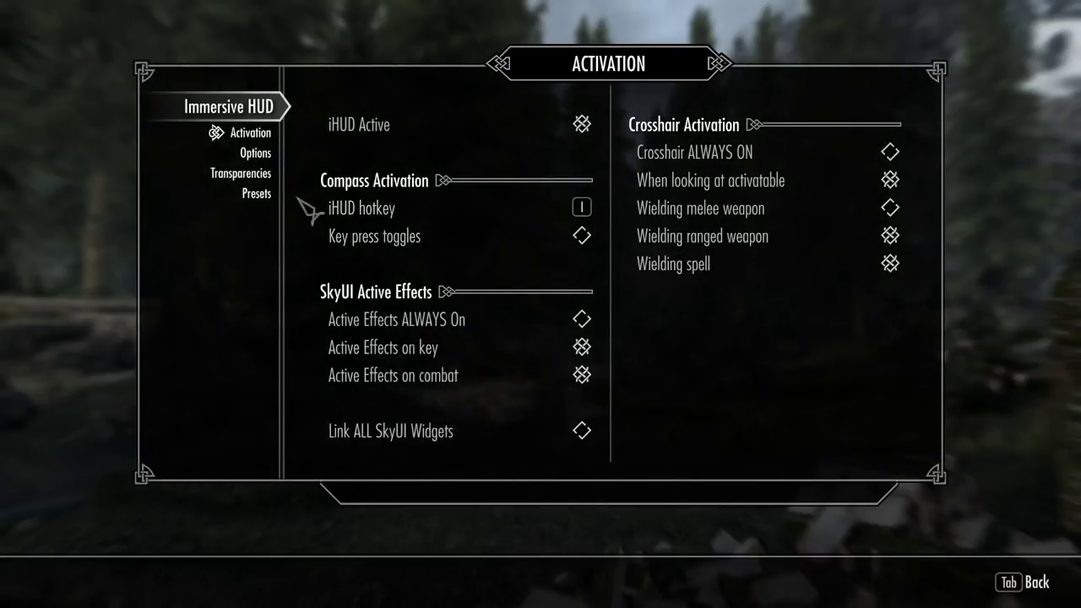
# Step: Save the iHUD settings as a FISS preset, then back out and exit to Mod Organizer
pyautogui.click(245, 199)
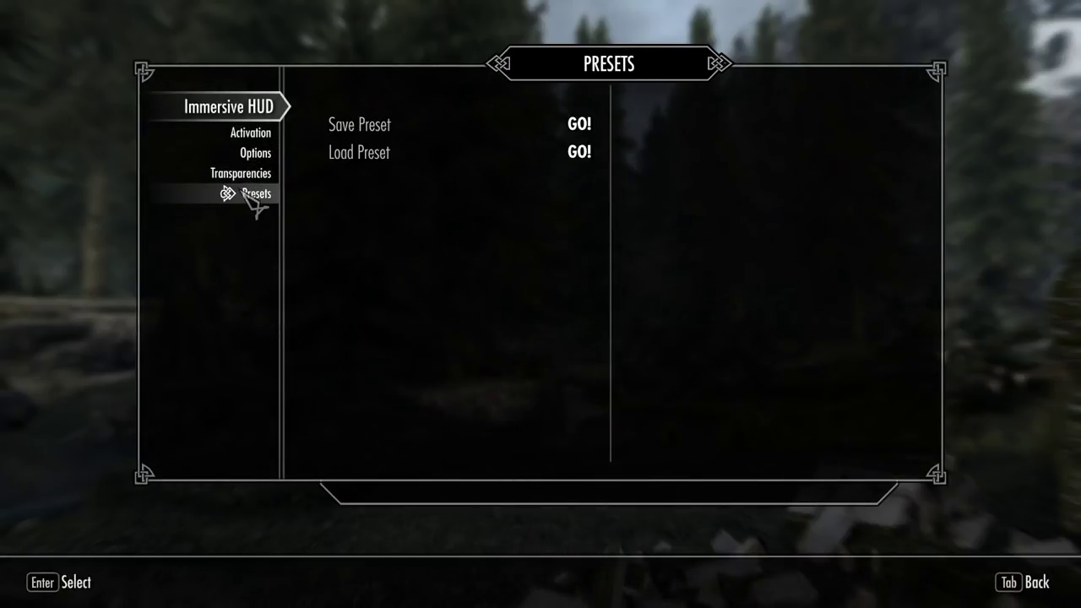
pyautogui.click(441, 145)
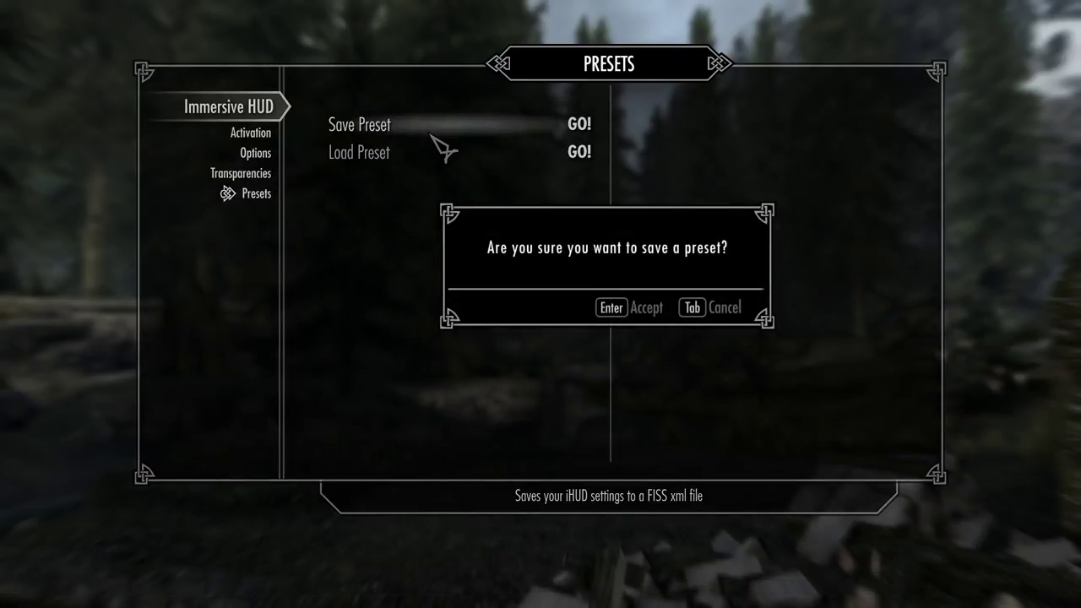
pyautogui.click(625, 308)
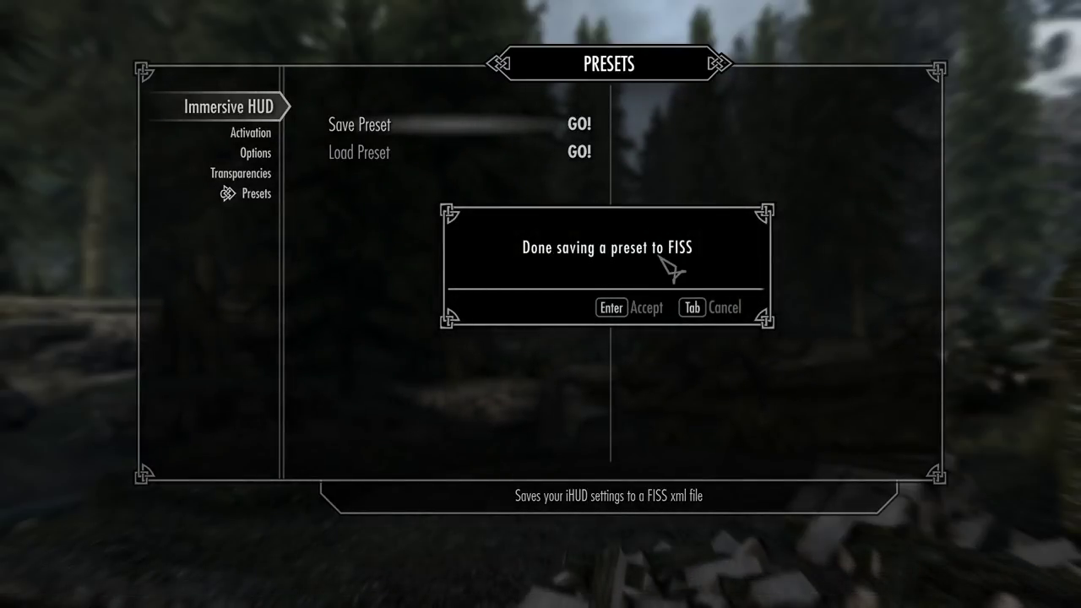
pyautogui.click(614, 310)
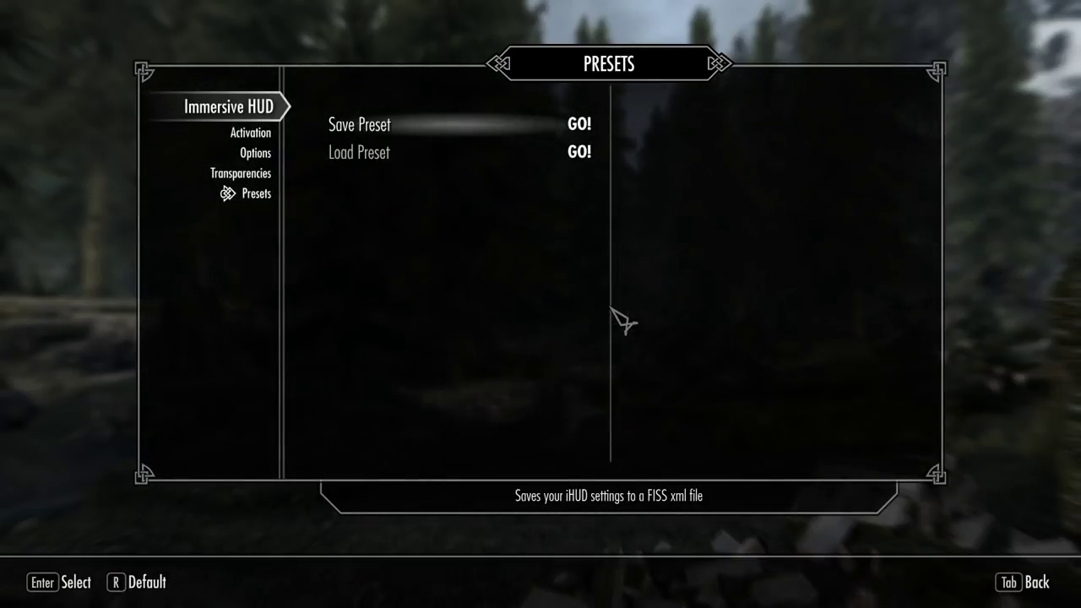
pyautogui.press('Tab')
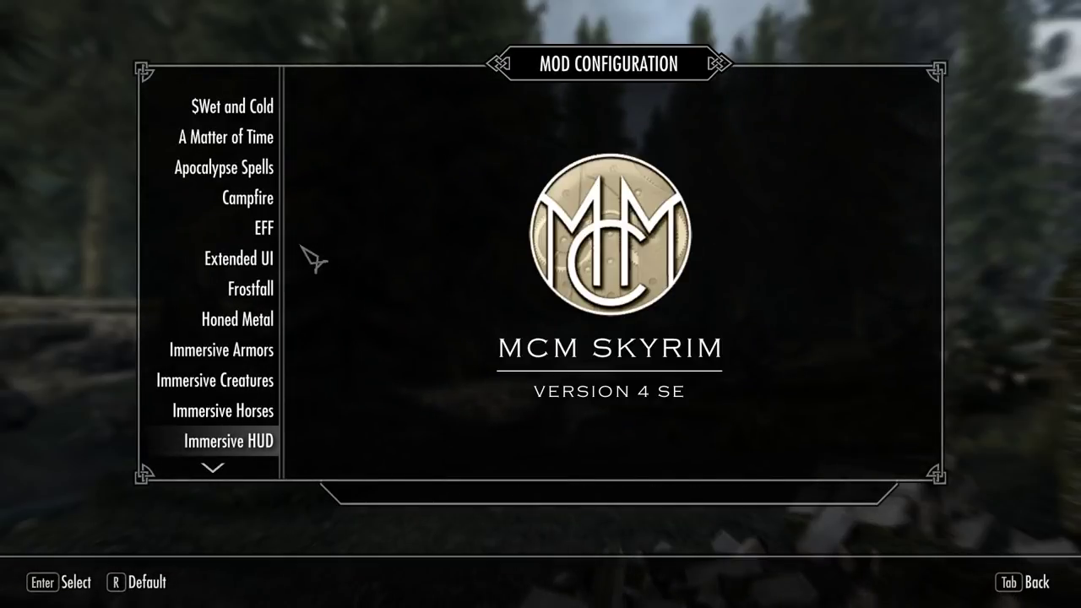
pyautogui.scroll(-5, 228, 287)
pyautogui.scroll(-4, 245, 347)
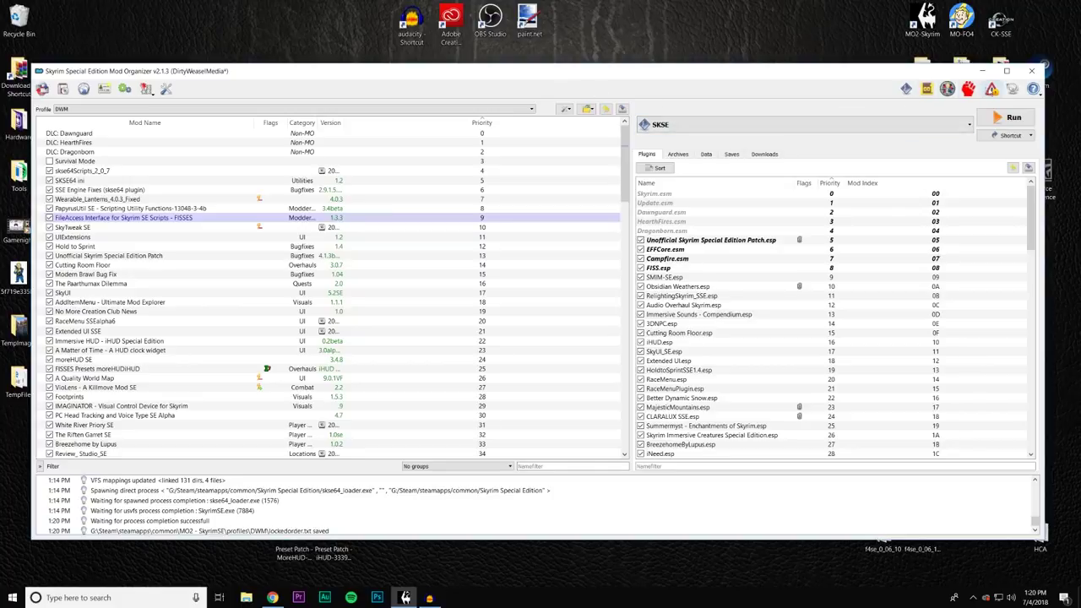
# Step: Look over the detected problems report and dismiss it
pyautogui.click(991, 89)
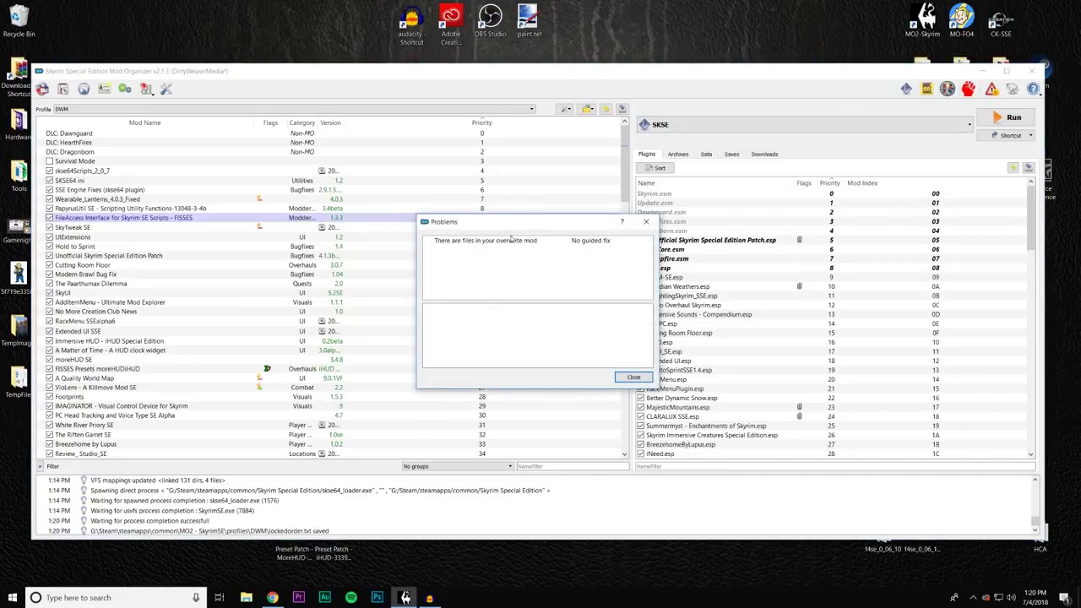
pyautogui.click(633, 376)
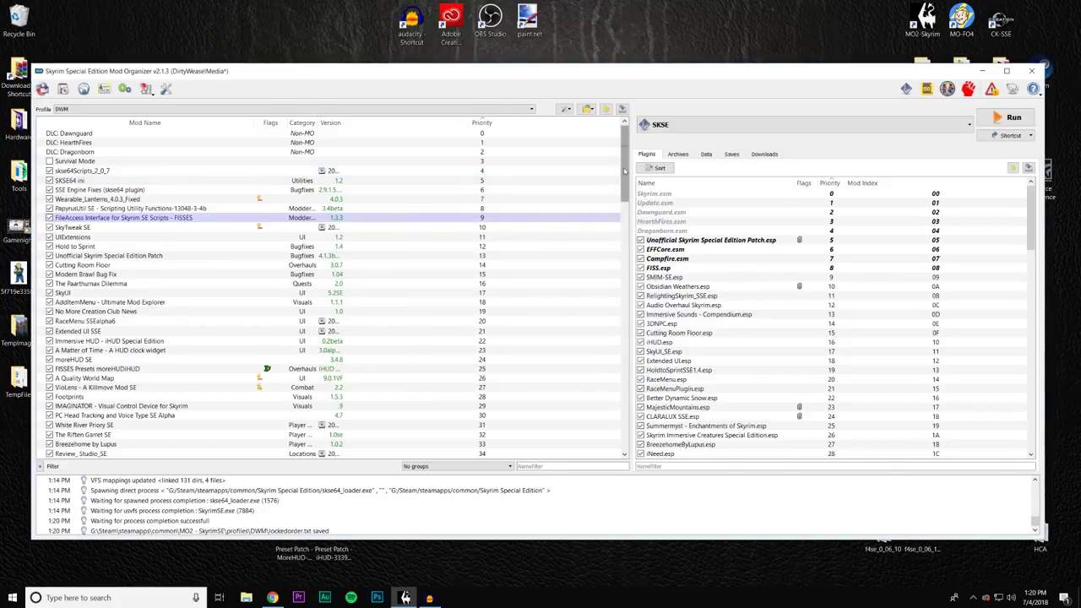
pyautogui.moveTo(625, 170); pyautogui.dragTo(625, 420)
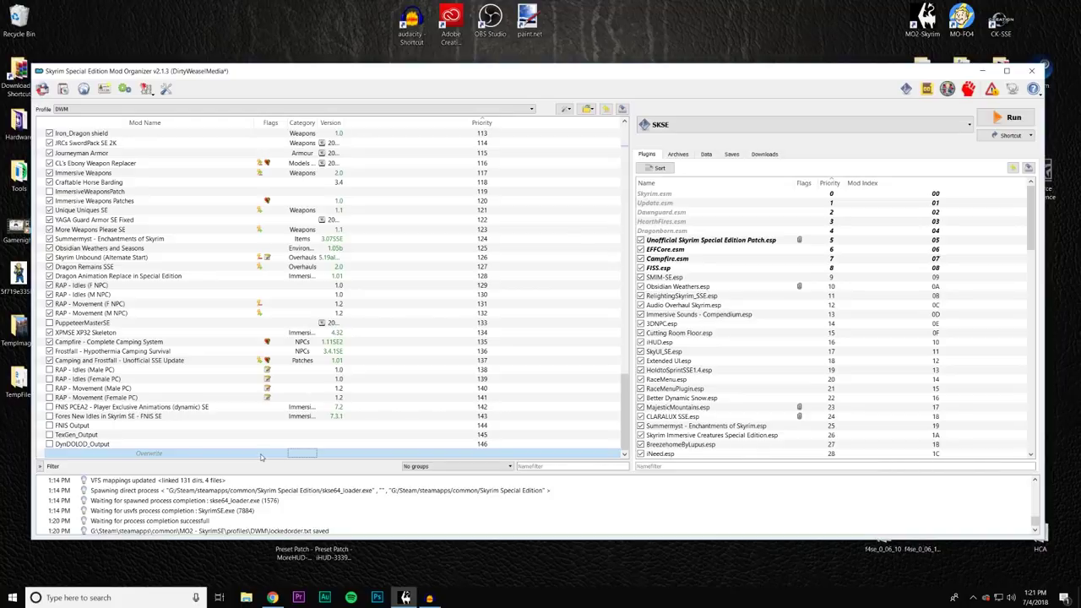
# Step: Expand Overwrite's SKSE/Plugins/FISS folders to find the saved xml files
pyautogui.doubleClick(261, 454)
pyautogui.click(400, 246)
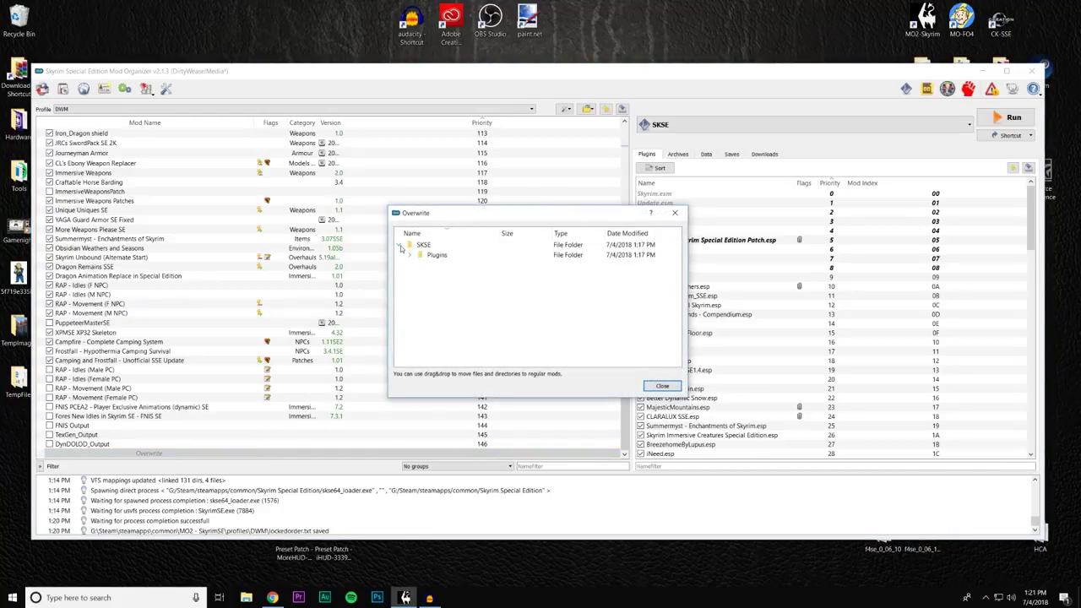
pyautogui.click(409, 255)
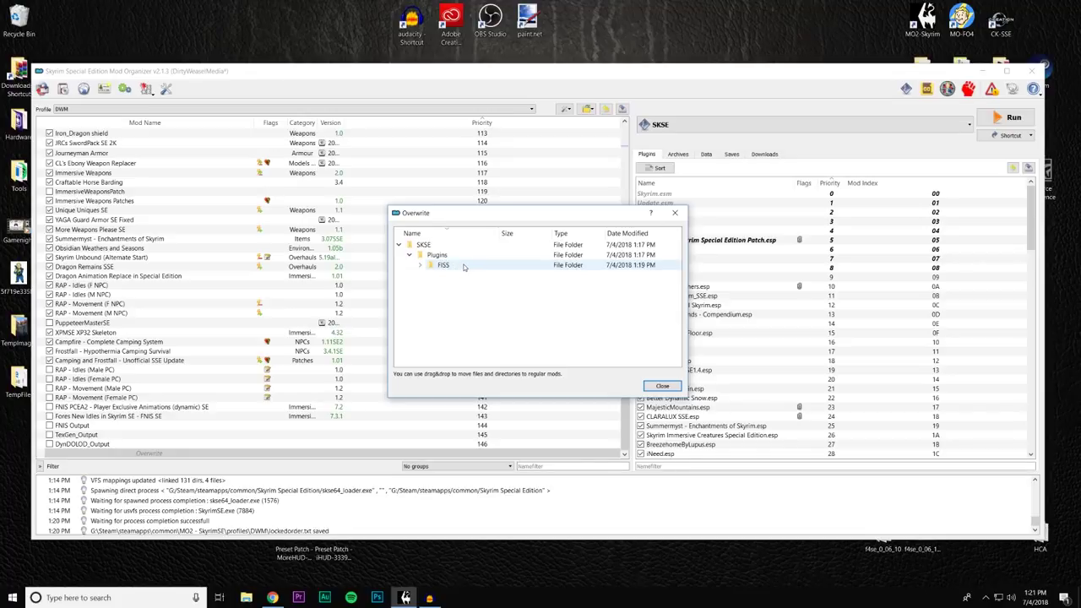
pyautogui.click(420, 266)
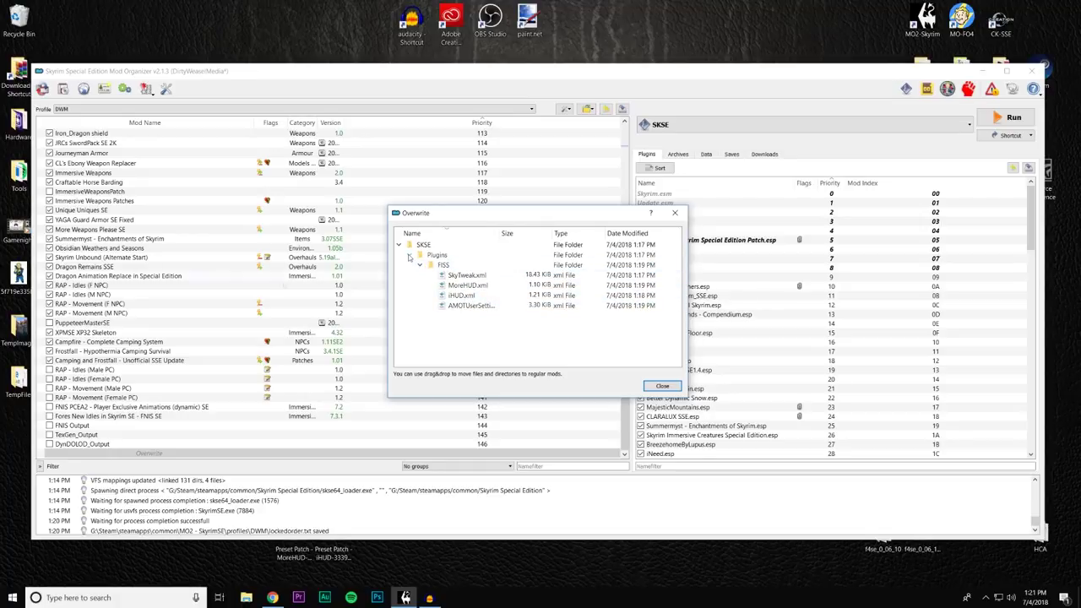
pyautogui.scroll(8, 217, 313)
pyautogui.scroll(20, 217, 312)
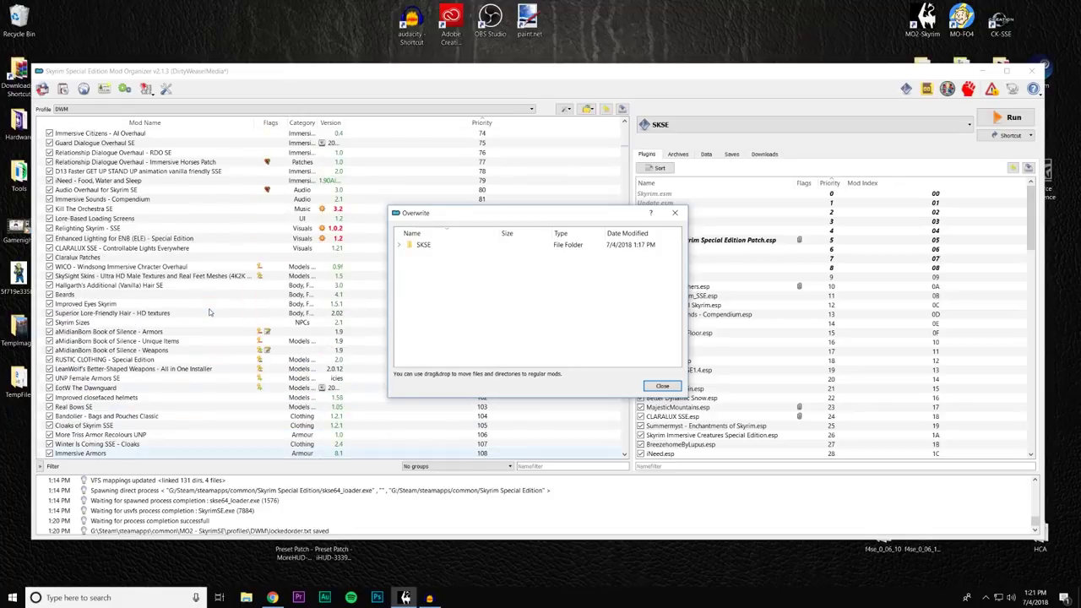
# Step: Move the SKSE folder into the FileAccess Interface (FISSES) mod and open that mod's details
pyautogui.click(414, 245)
pyautogui.moveTo(411, 246); pyautogui.dragTo(186, 221)
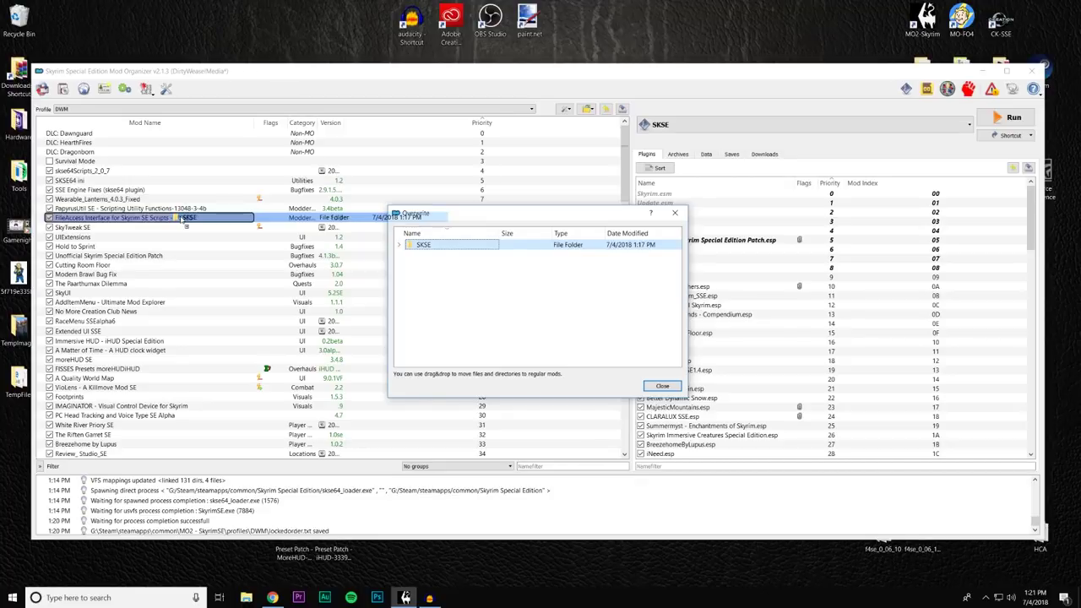
pyautogui.moveTo(185, 219); pyautogui.dragTo(188, 219)
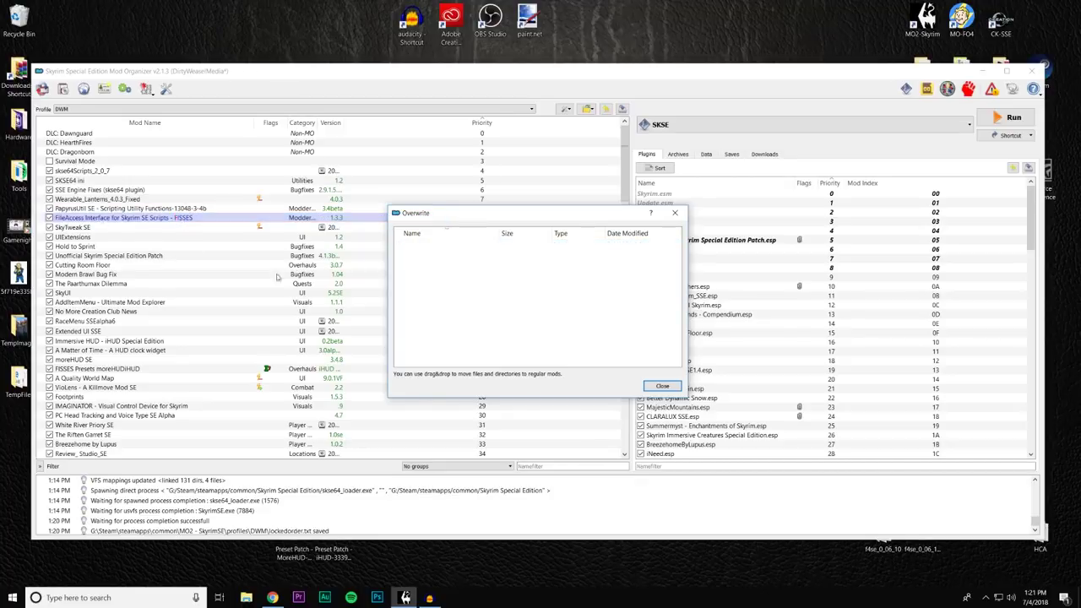
pyautogui.click(655, 387)
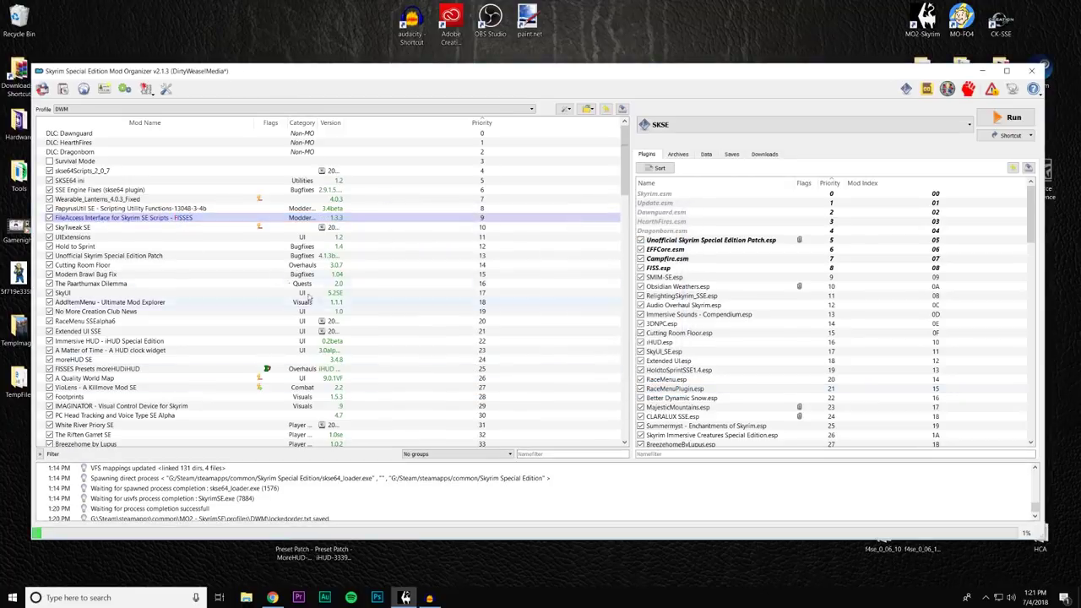
pyautogui.doubleClick(168, 218)
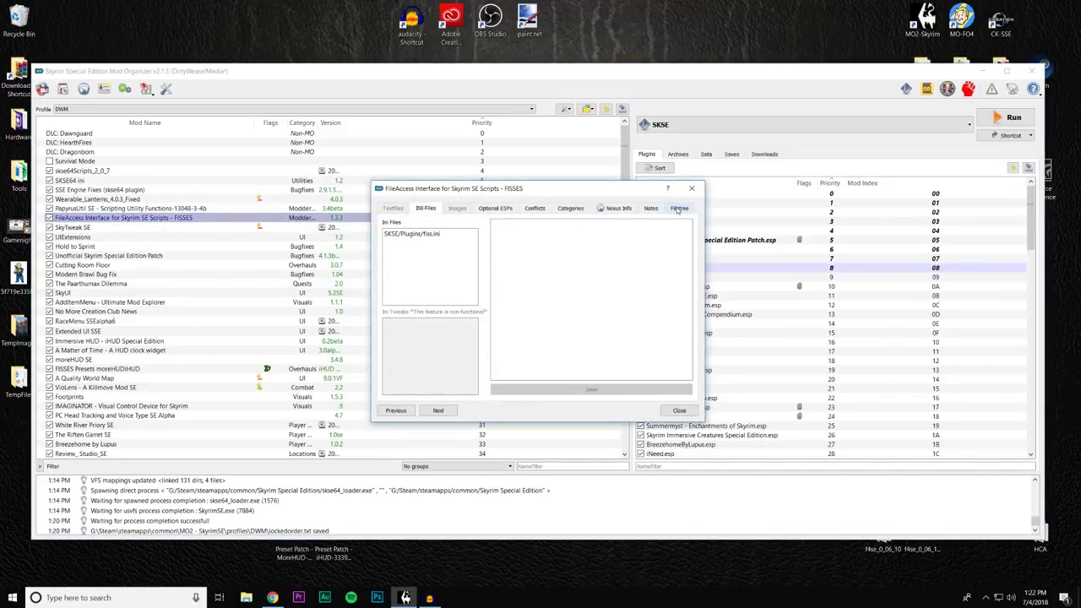
# Step: Confirm SkyTweak.xml and iHUD.xml sit in FISSES under SKSE/Plugins/FISS, then close the details
pyautogui.click(678, 209)
pyautogui.click(392, 263)
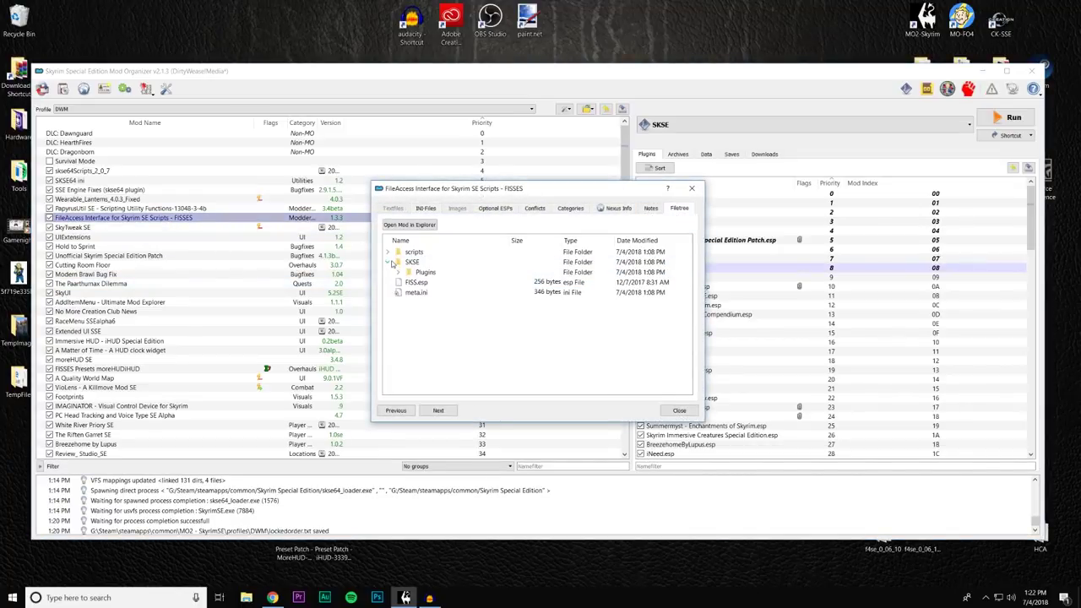
pyautogui.click(399, 273)
pyautogui.click(409, 283)
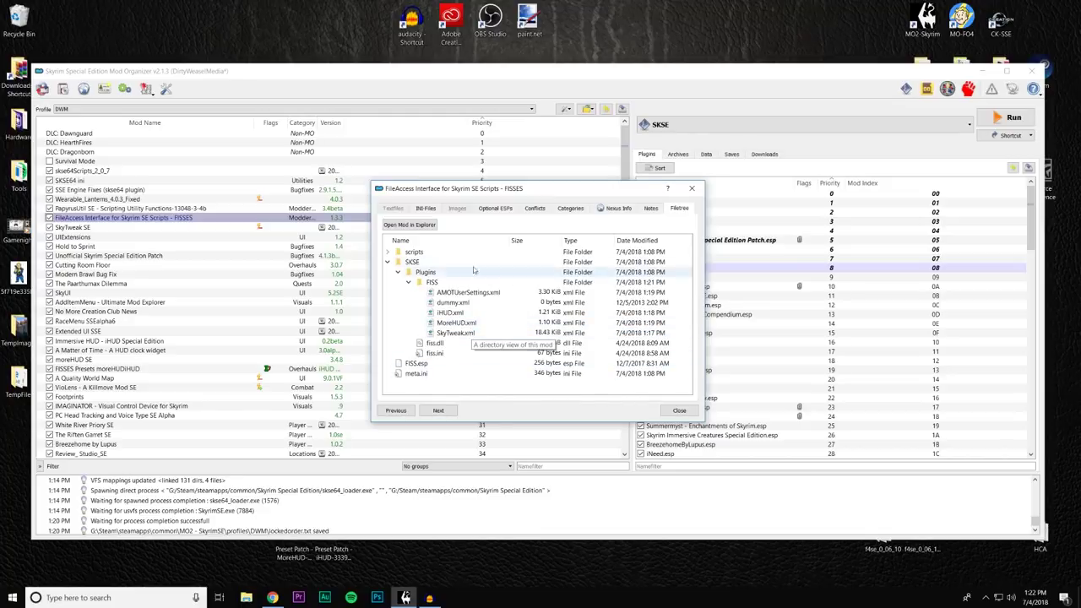
pyautogui.click(679, 411)
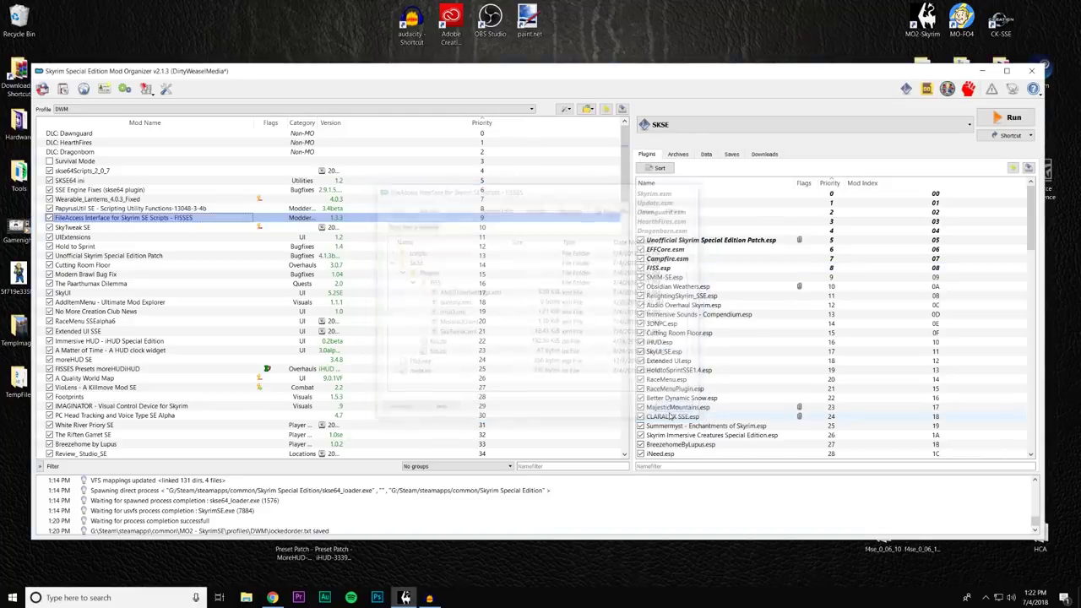
# Step: Relaunch Skyrim Special Edition from Mod Organizer 2 and load into the game
pyautogui.scroll(-3, 304, 314)
pyautogui.scroll(-20, 307, 312)
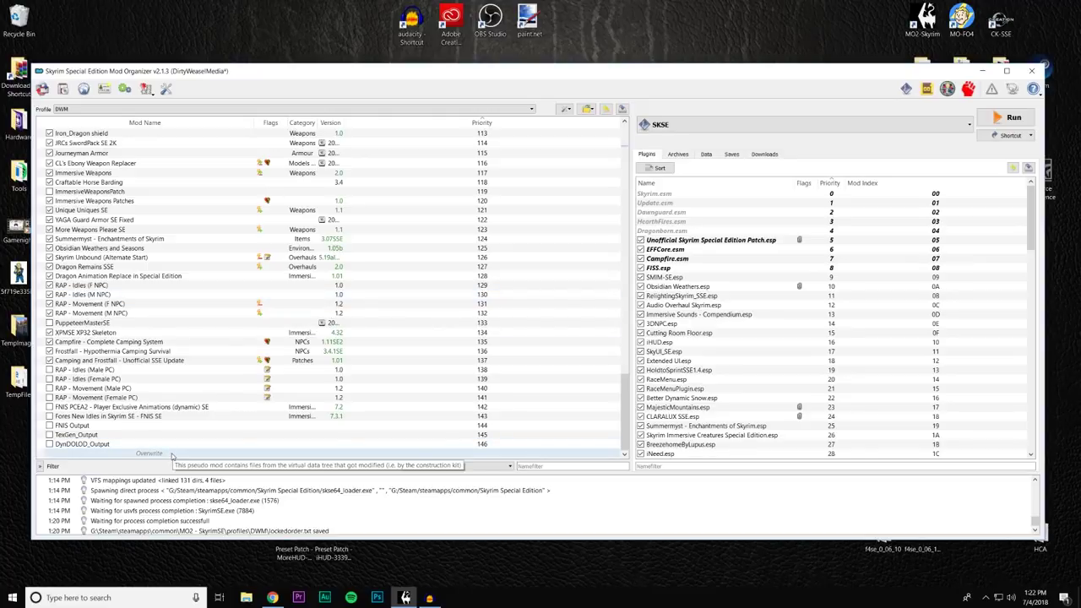
pyautogui.scroll(11, 442, 321)
pyautogui.moveTo(624, 311); pyautogui.dragTo(624, 147)
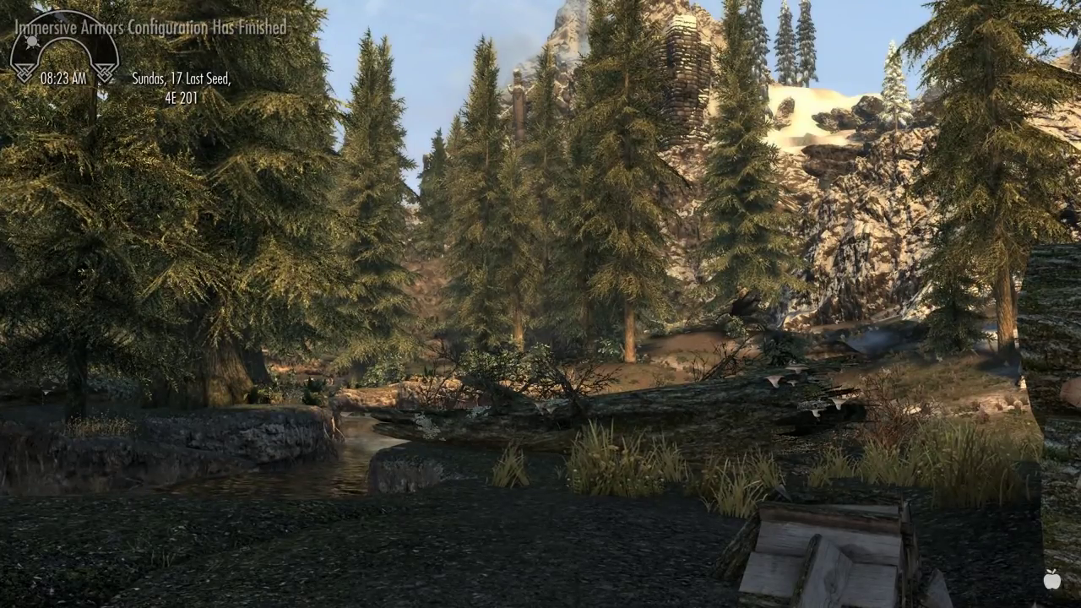
# Step: From the journal's System tab, open Mod Configuration and scroll down to SkyTweak's settings page
pyautogui.press('j')
pyautogui.click(766, 68)
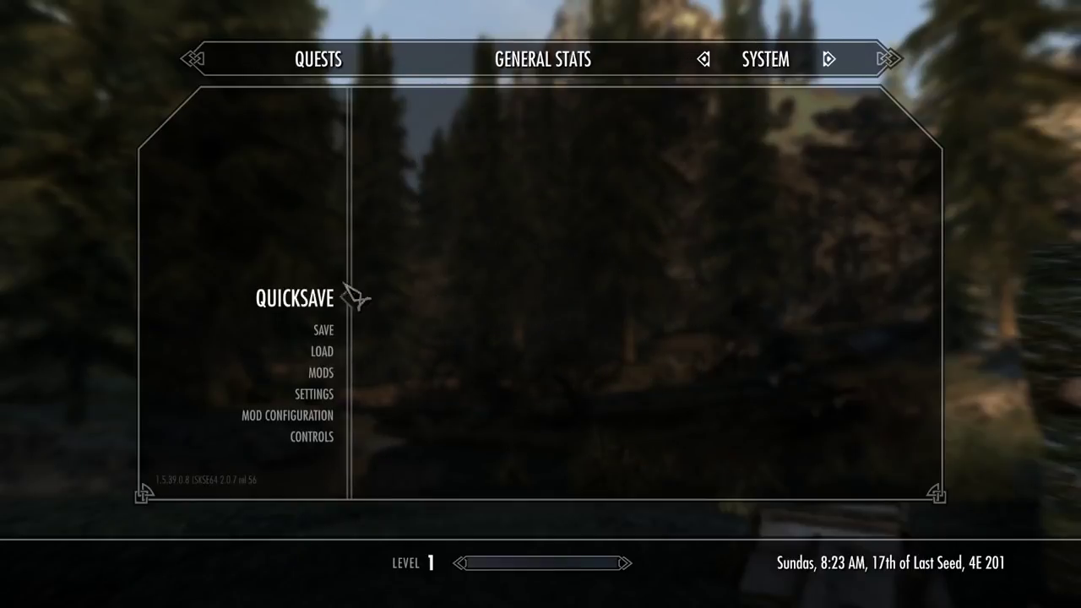
pyautogui.click(291, 415)
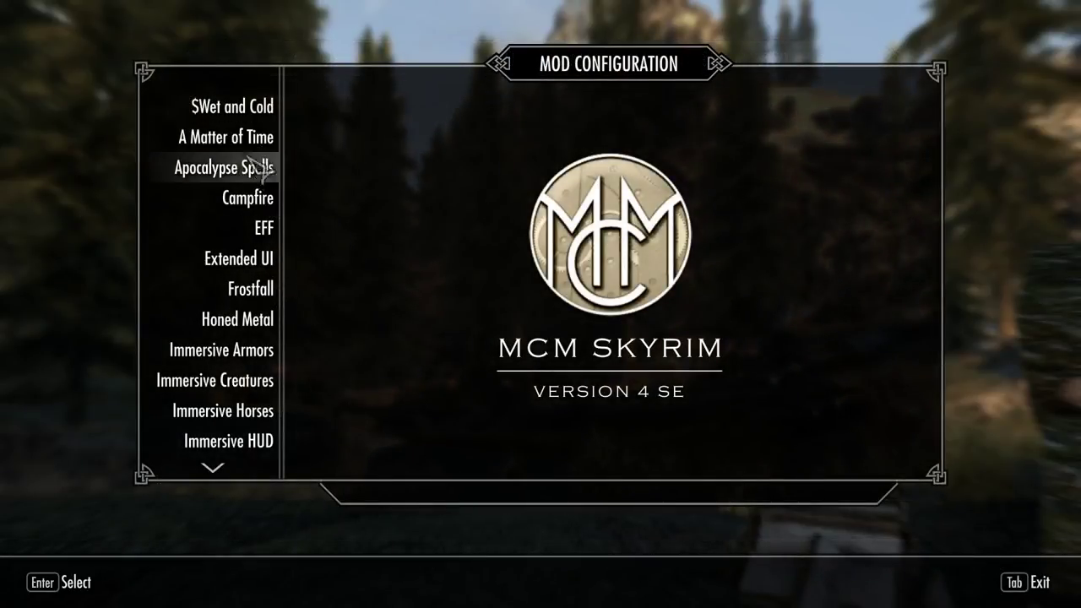
pyautogui.scroll(-1, 243, 270)
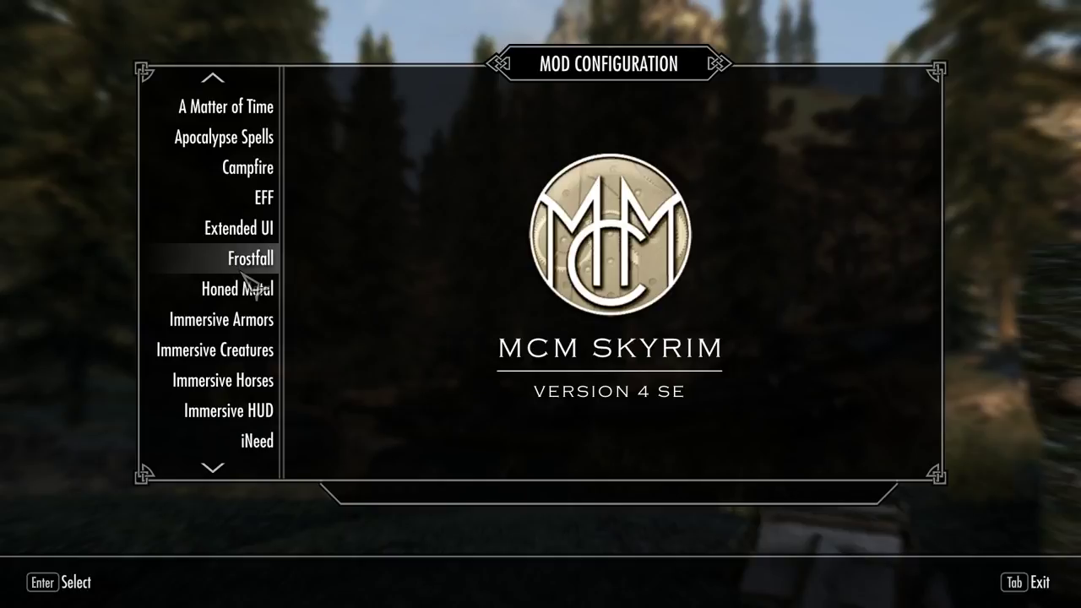
pyautogui.scroll(-3, 245, 278)
pyautogui.scroll(-4, 244, 275)
pyautogui.click(245, 441)
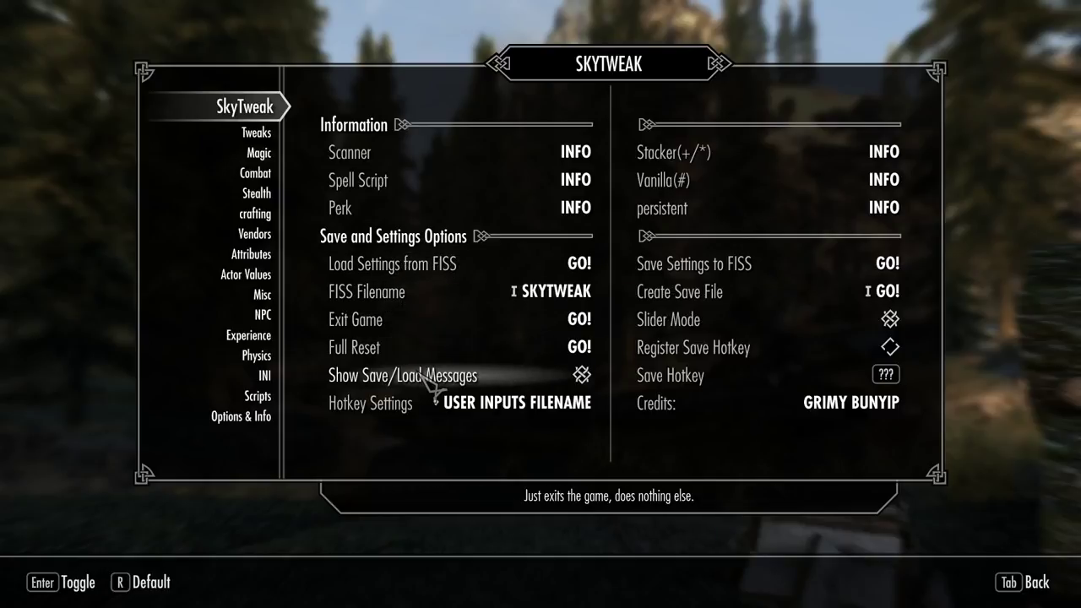
# Step: Load SkyTweak's settings from the SKYTWEAK FISS file, then check the reloaded values on the Tweaks page
pyautogui.click(452, 264)
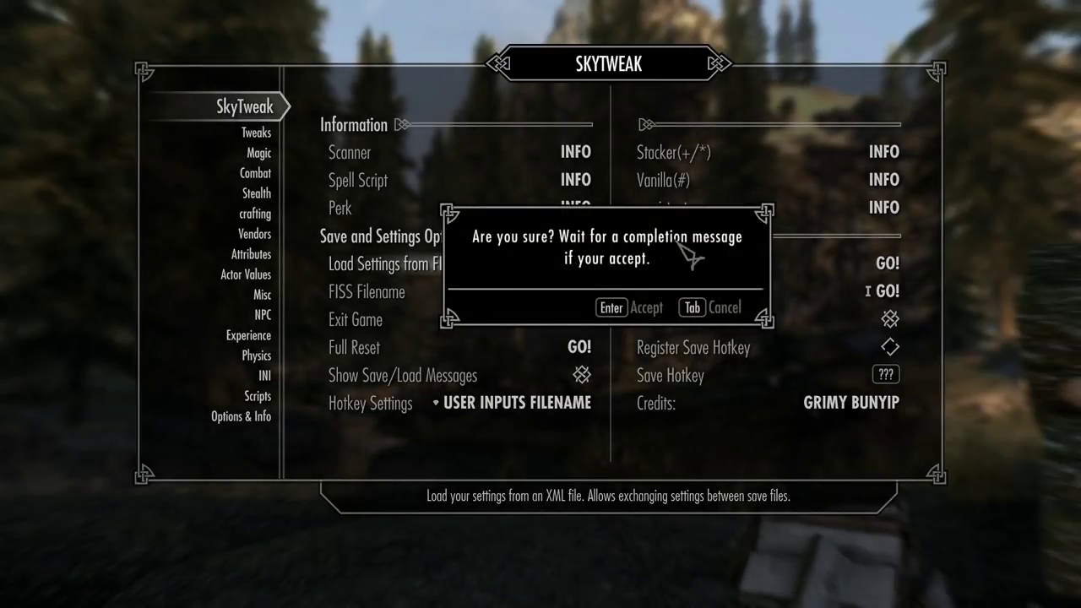
pyautogui.click(610, 308)
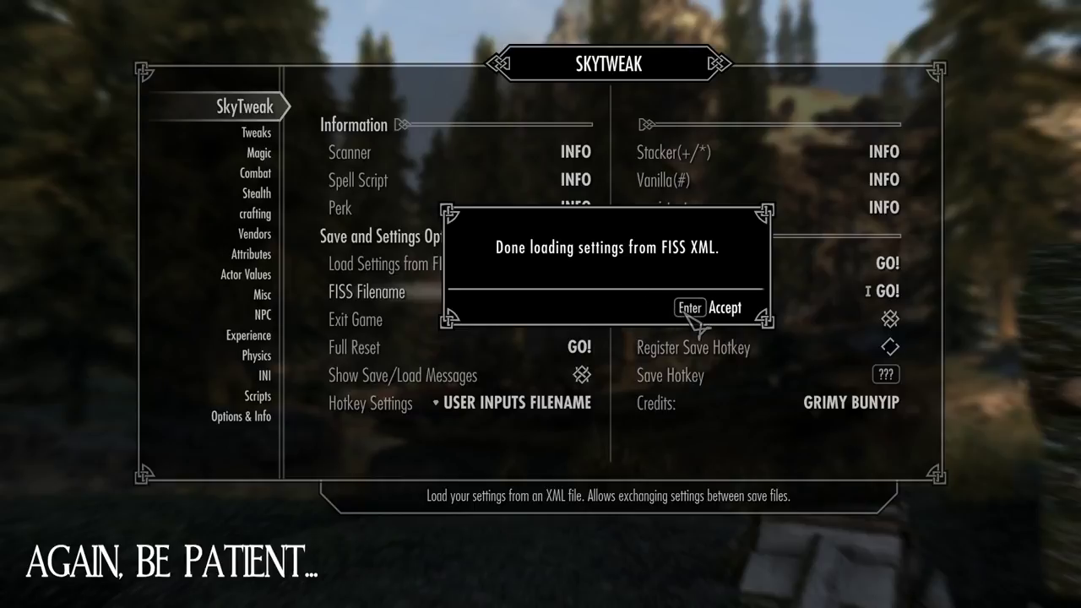
pyautogui.click(697, 319)
pyautogui.click(249, 135)
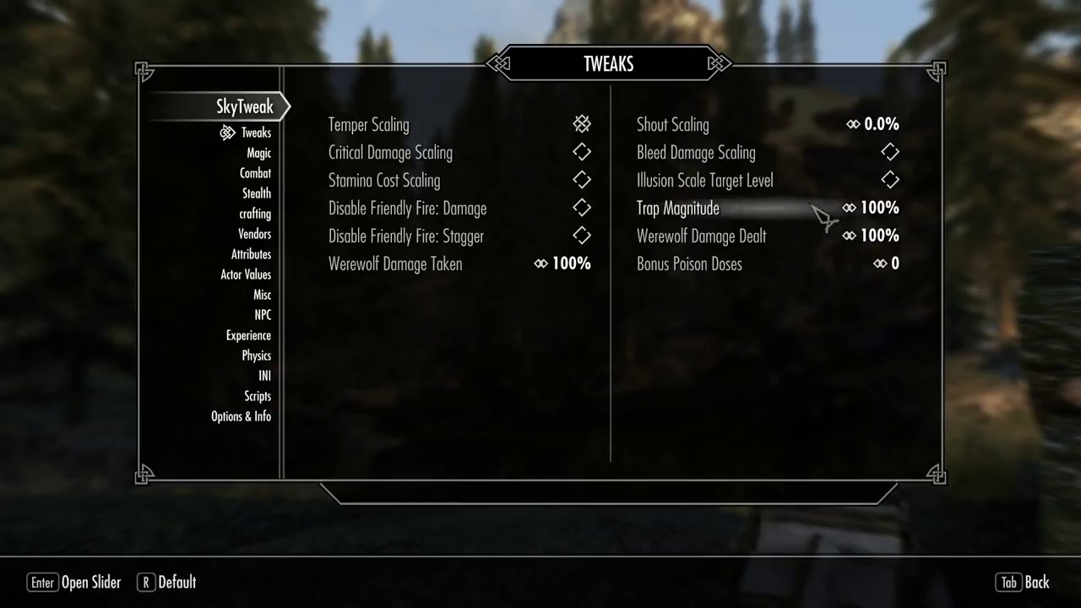
# Step: Leave SkyTweak's settings and exit the Mod Configuration menu
pyautogui.press('Tab')
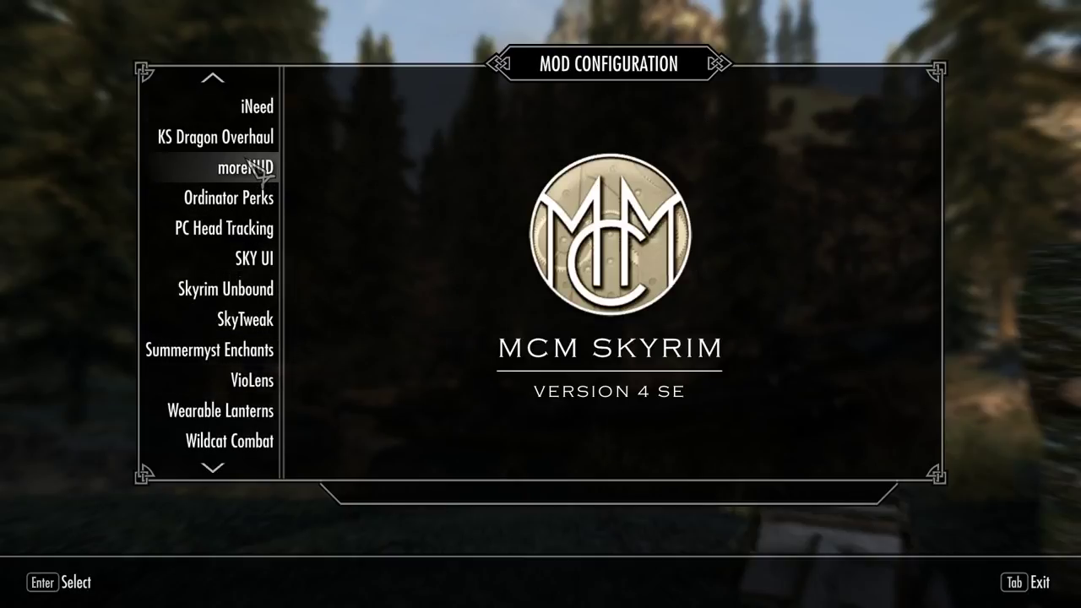
pyautogui.scroll(-1, 285, 393)
pyautogui.scroll(2, 286, 224)
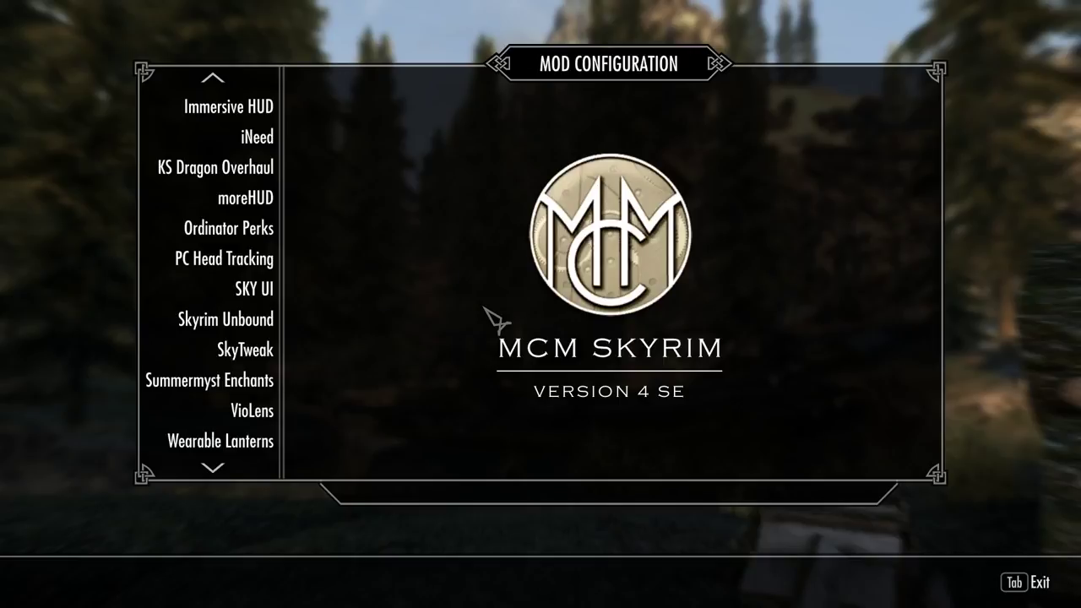
pyautogui.press('Tab')
pyautogui.press('Tab')
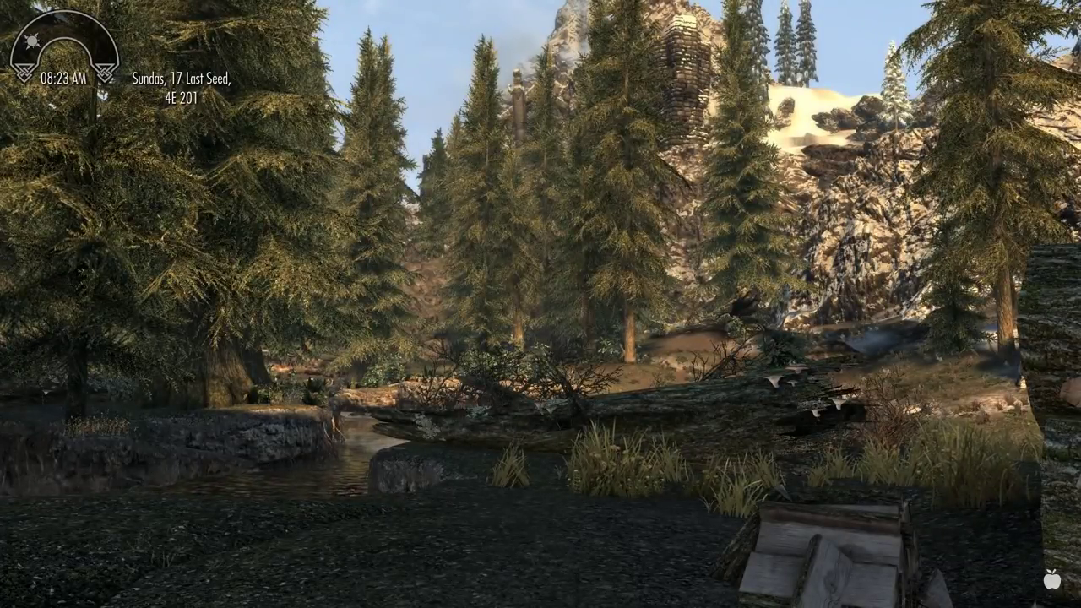